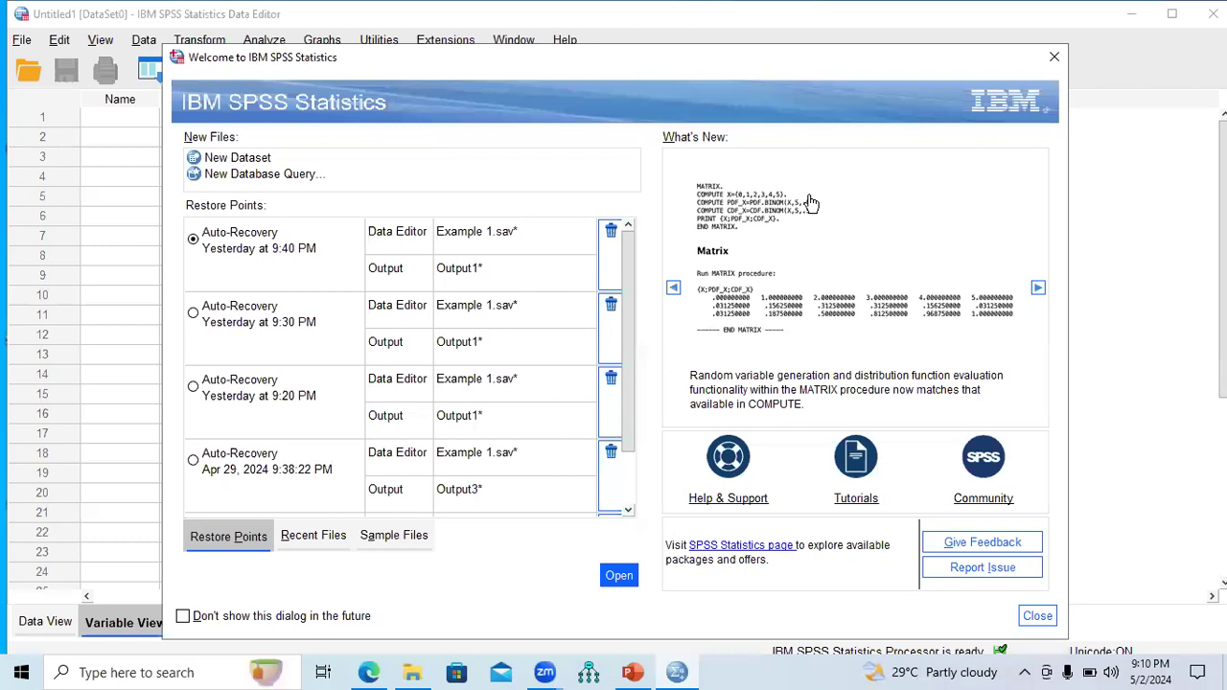
- Dismiss the welcome dialog and define a variable named Income in the first row of Variable View
click(1053, 58)
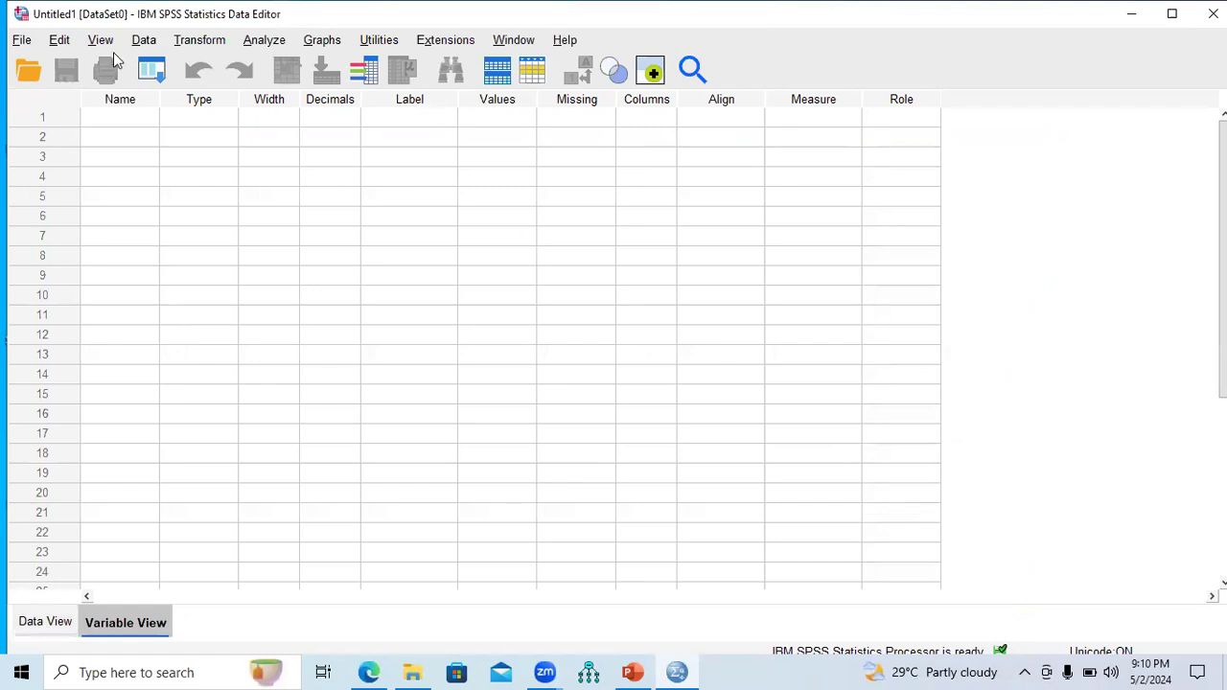
click(119, 116)
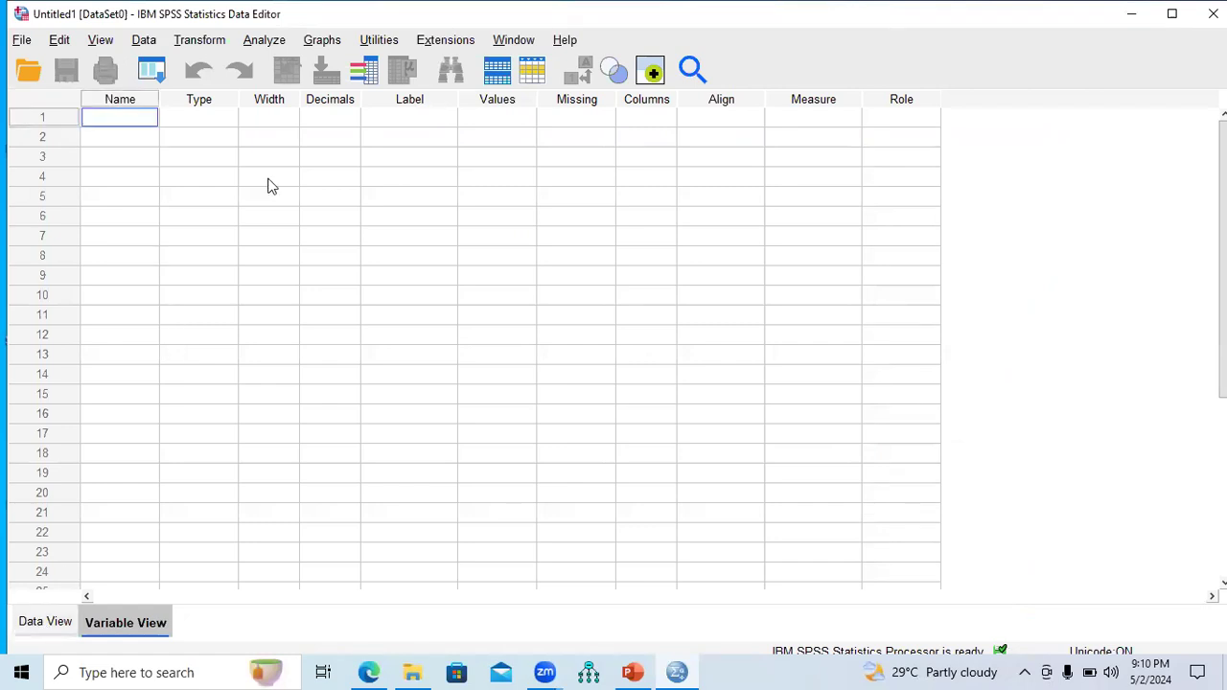
text(Income)
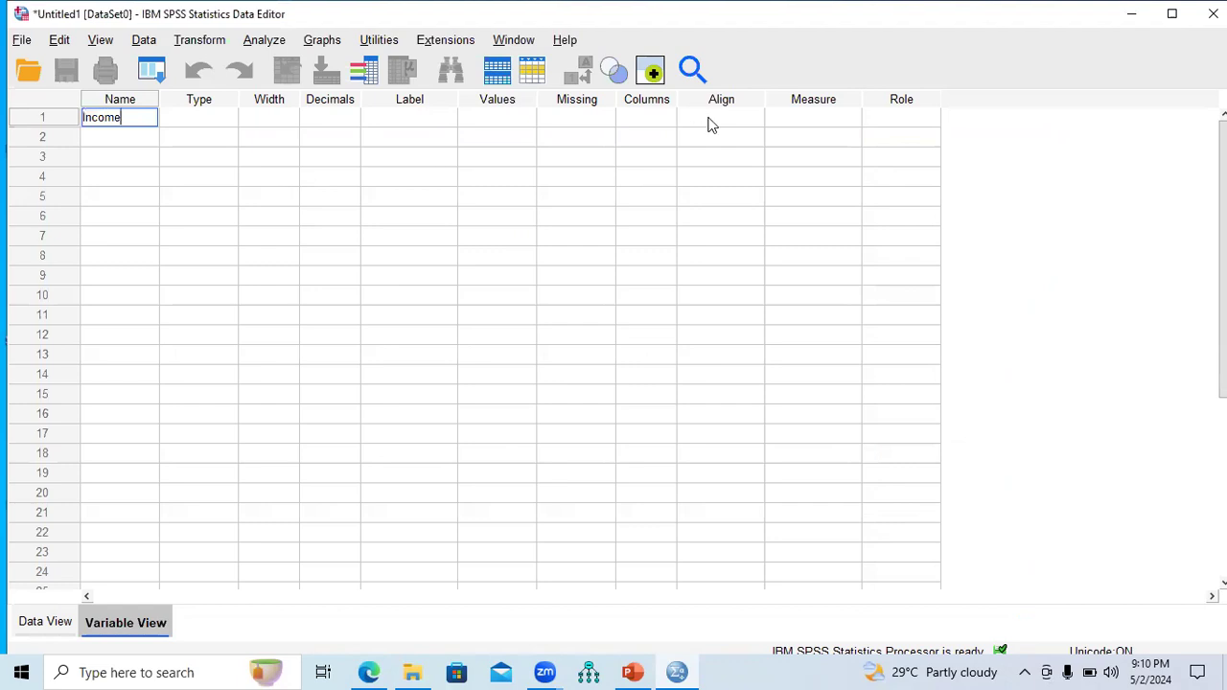
click(756, 119)
click(786, 123)
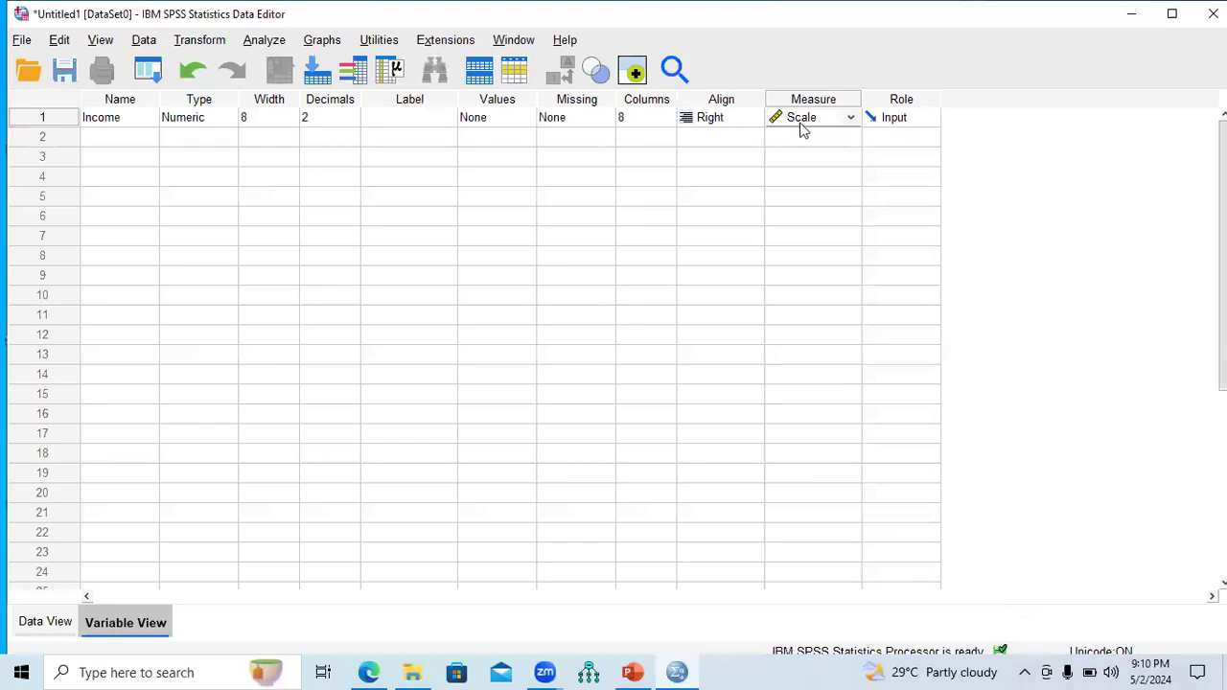
- Consult the income table on the PowerPoint slide and enter 18, 24 and 26 in rows 1 to 3 of Income in Data View
click(24, 620)
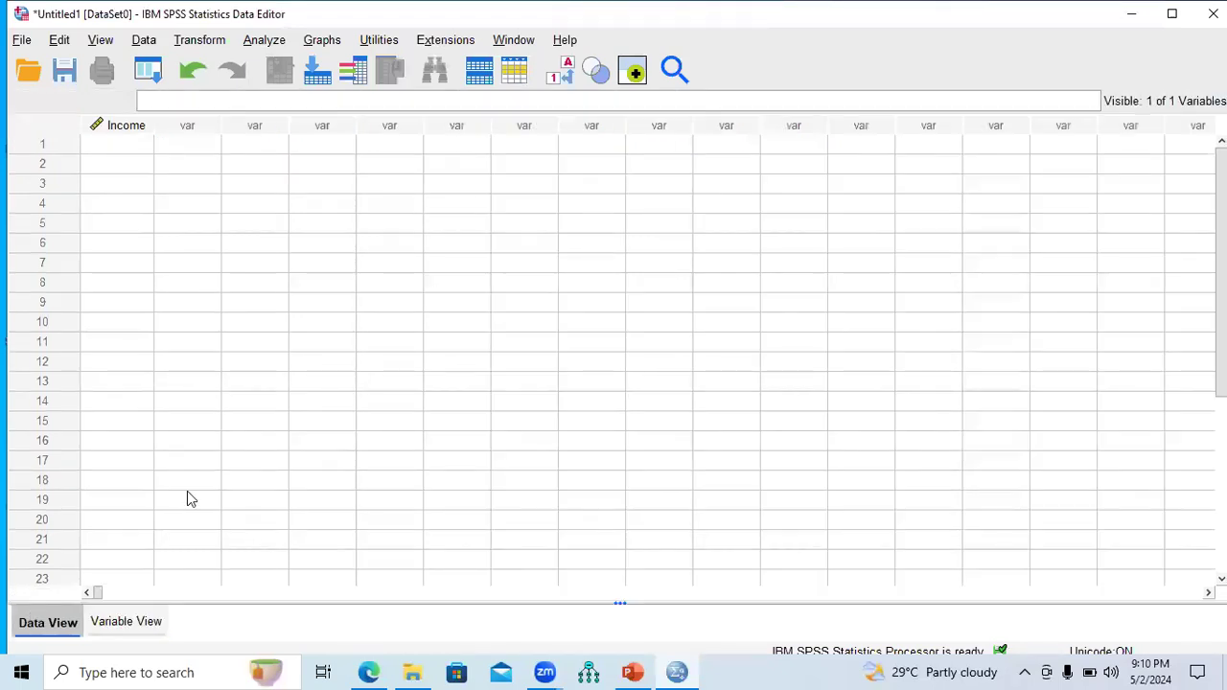
click(131, 149)
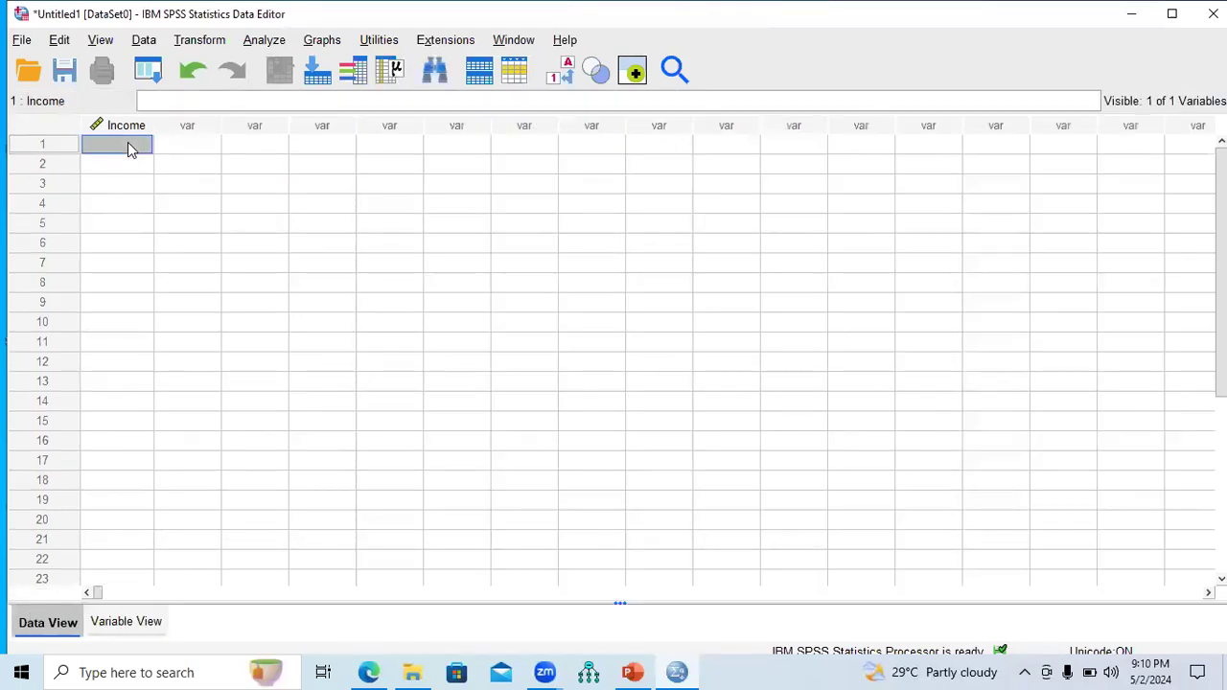
click(630, 672)
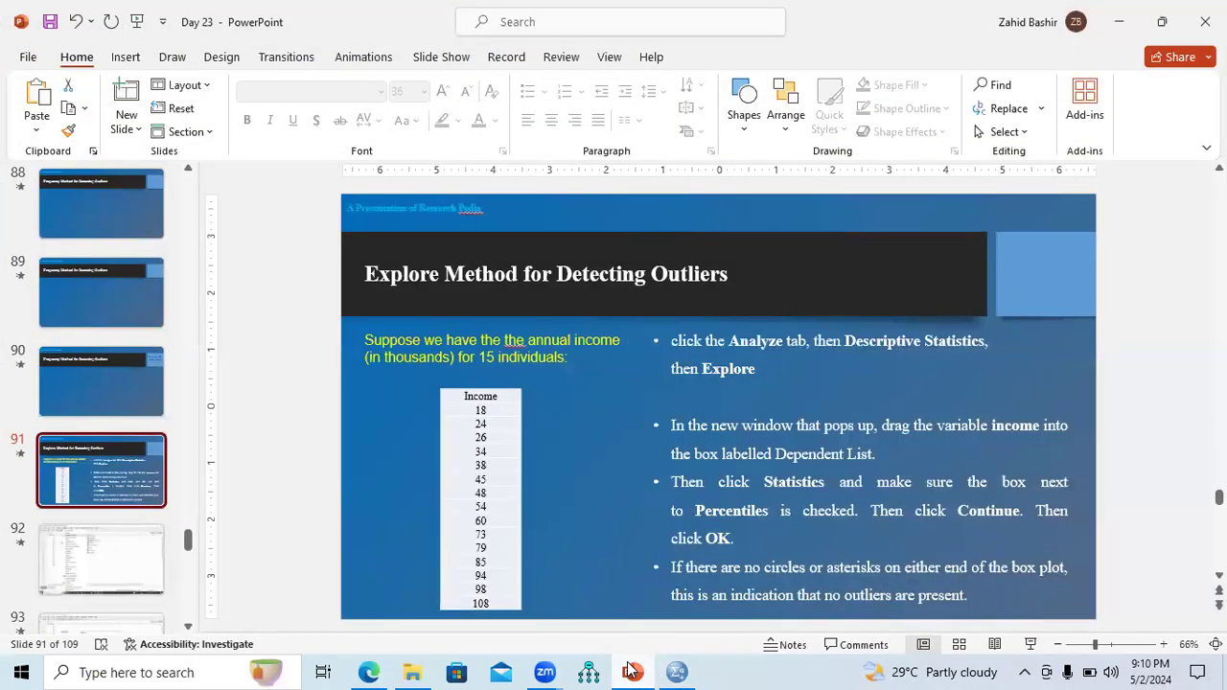
click(630, 671)
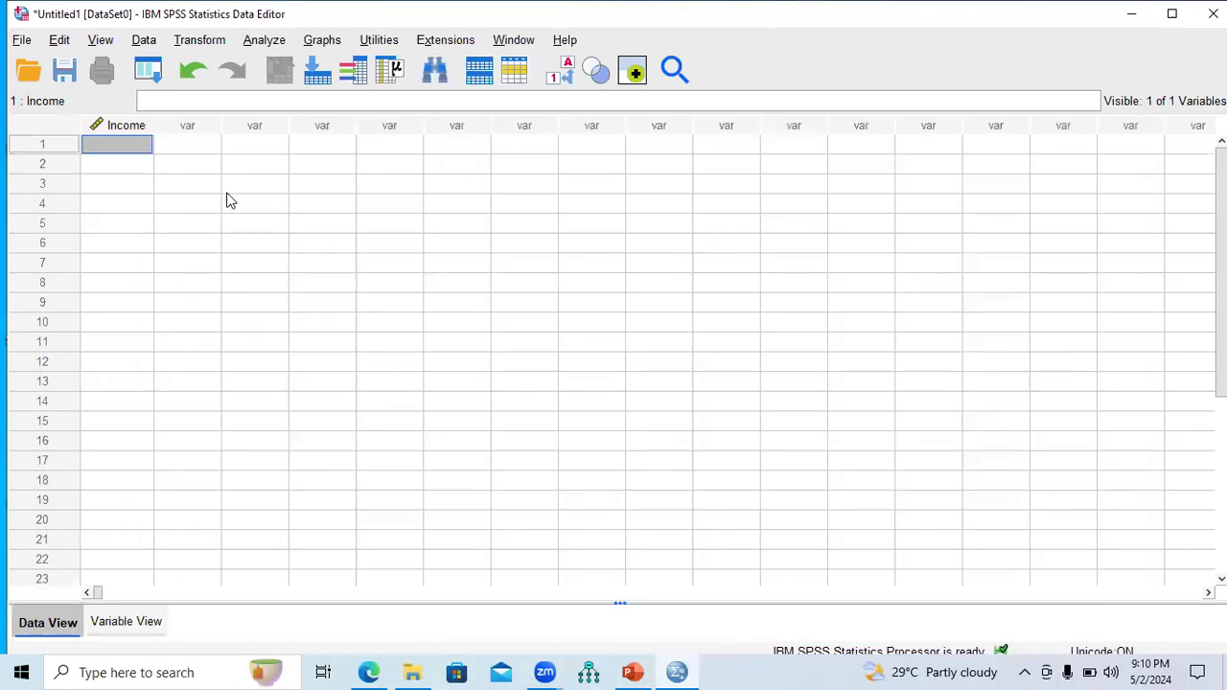
text(18)
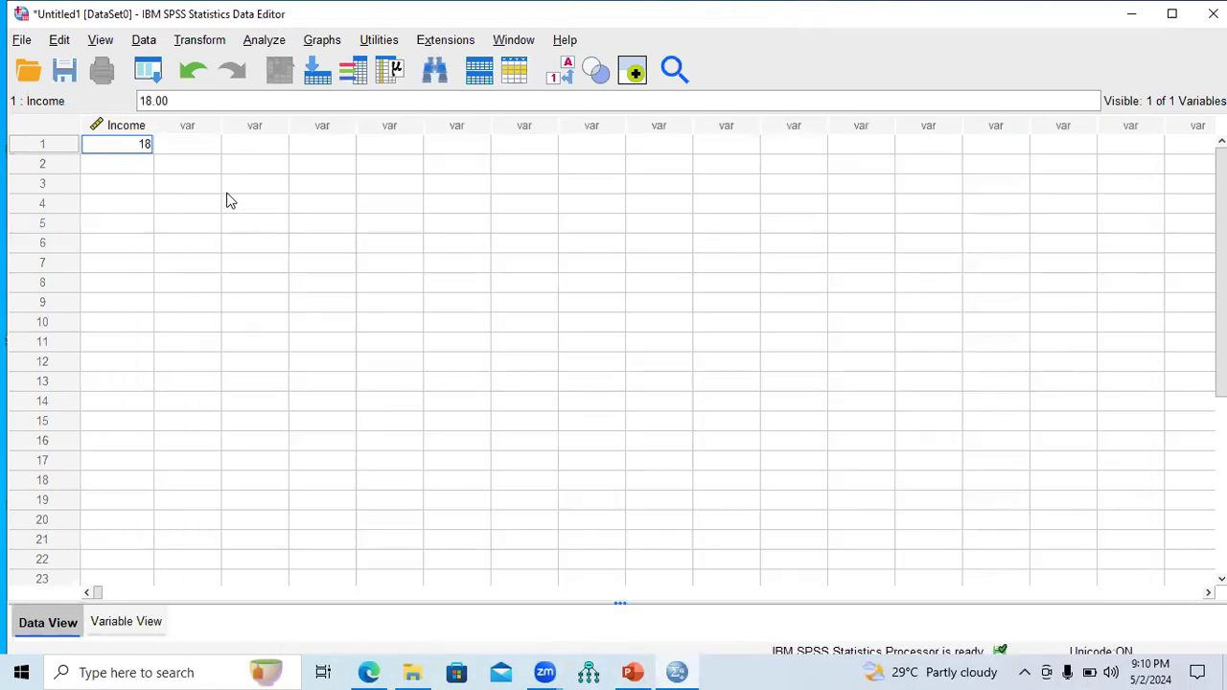
key(Return)
text(24)
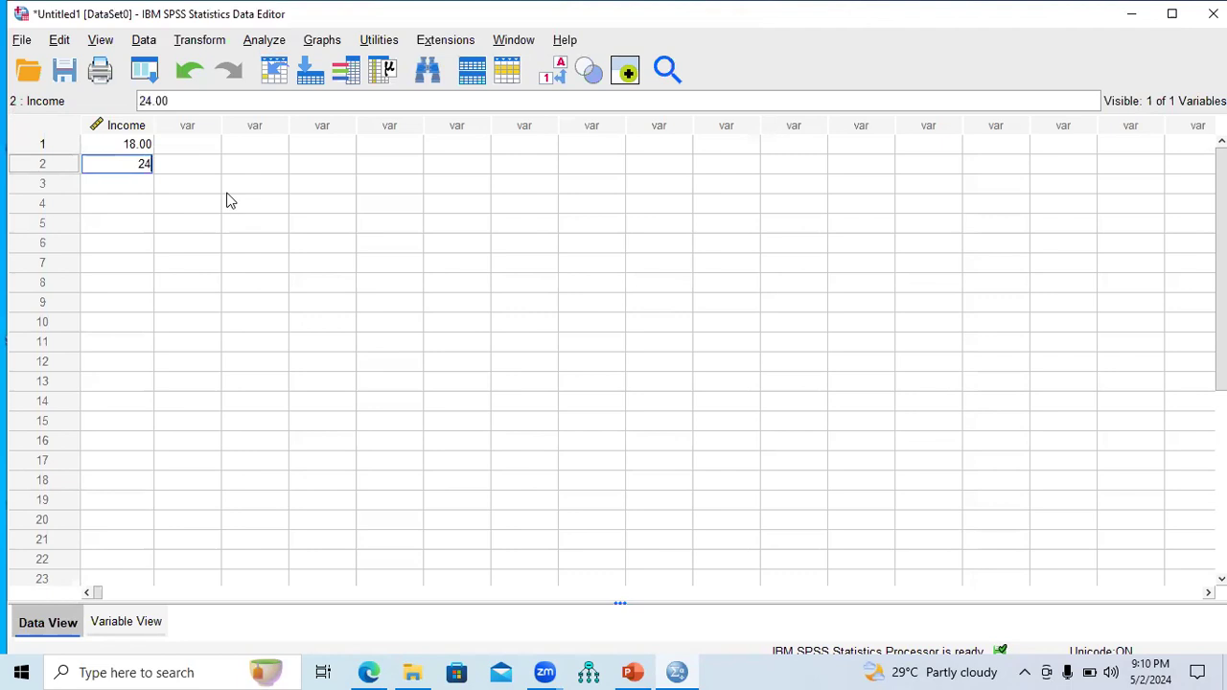
key(Return)
text(26)
key(Return)
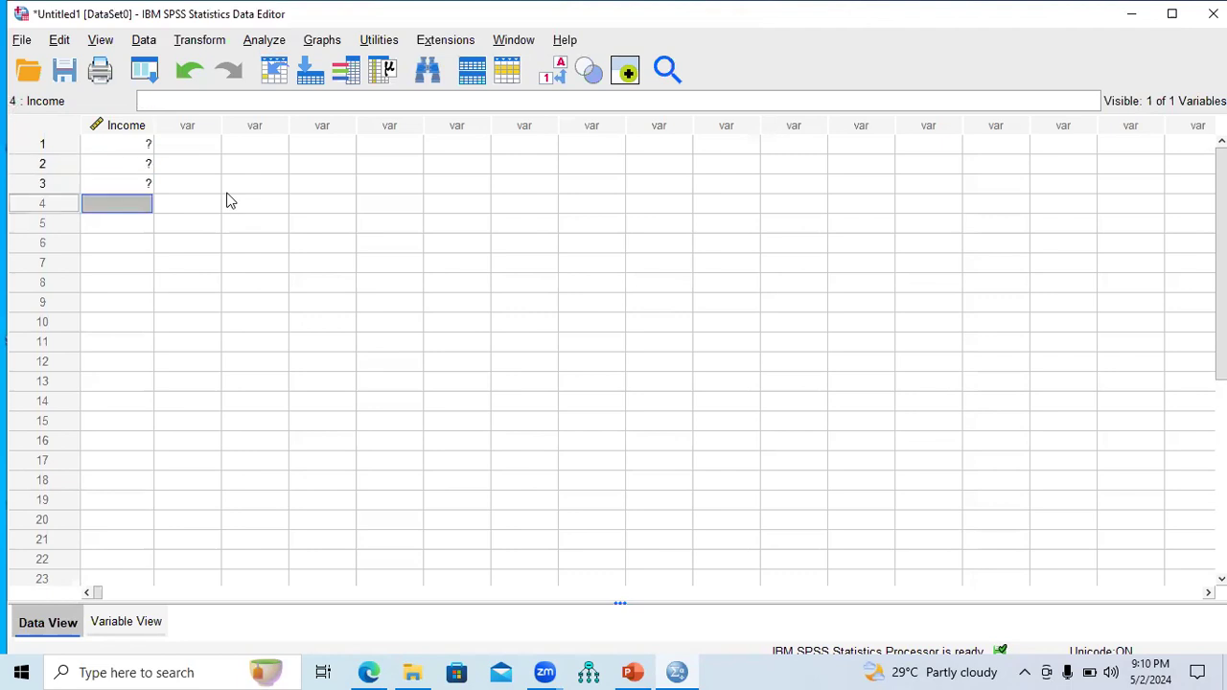
- Check the income table on the PowerPoint slide and enter 34 and 38 in rows 4 and 5 of the Income column
click(631, 671)
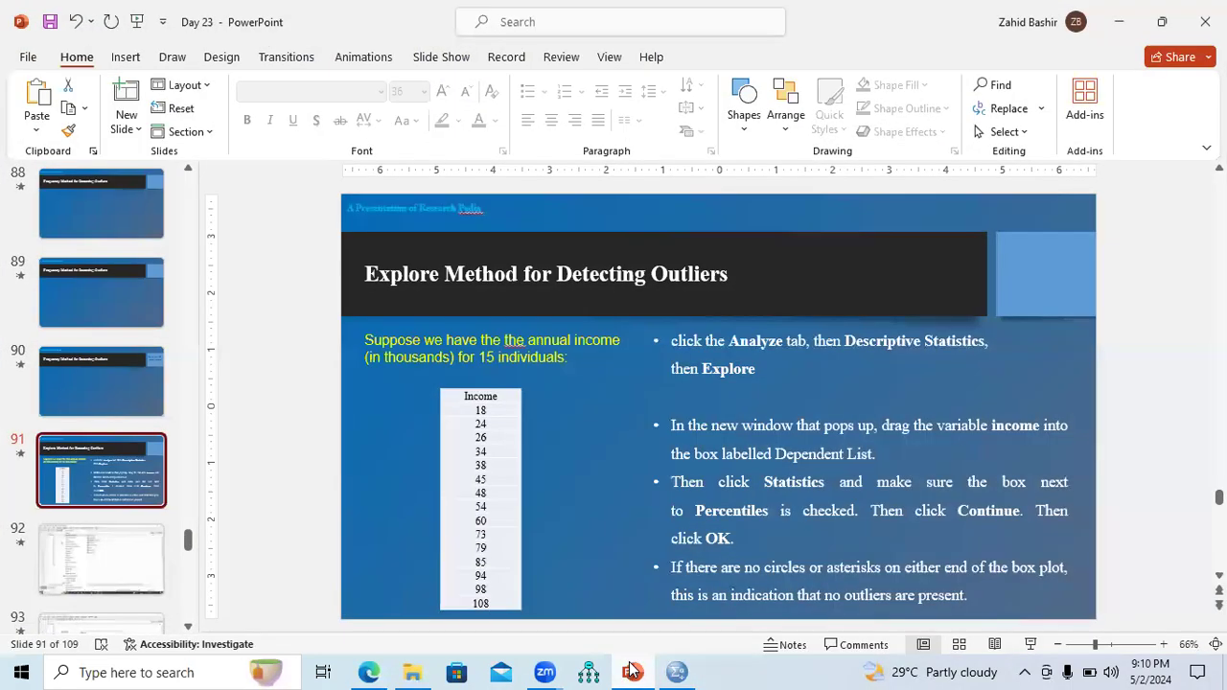
key(alt+Tab)
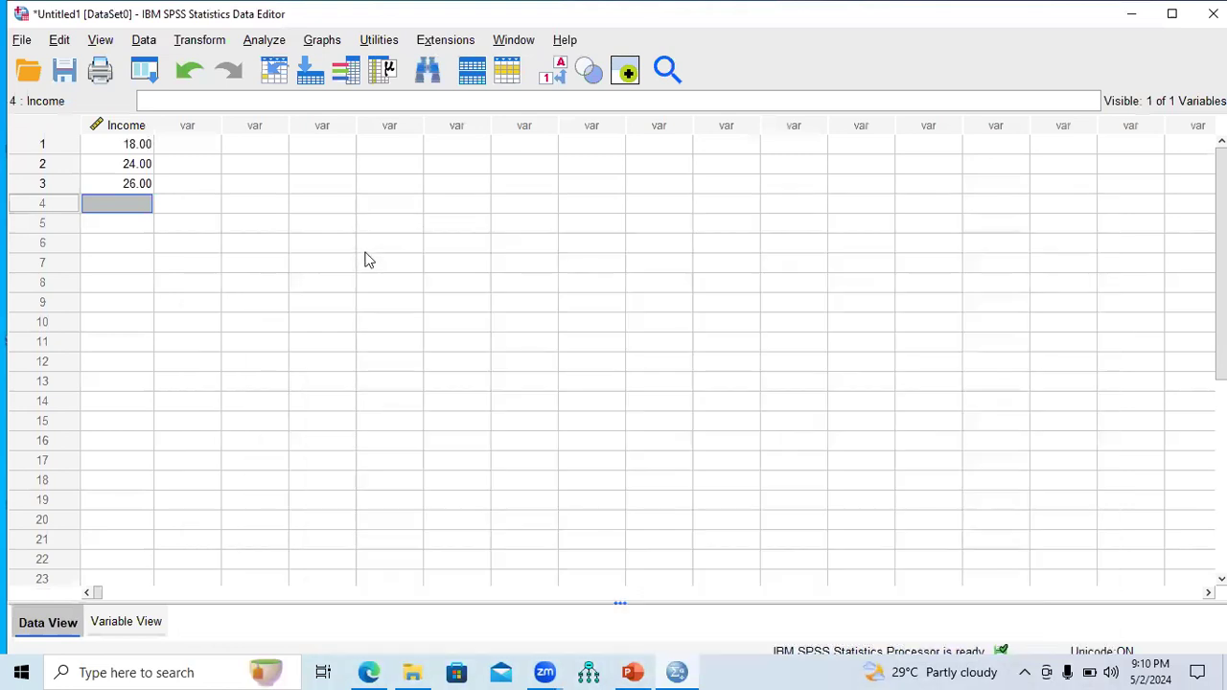
text(3)
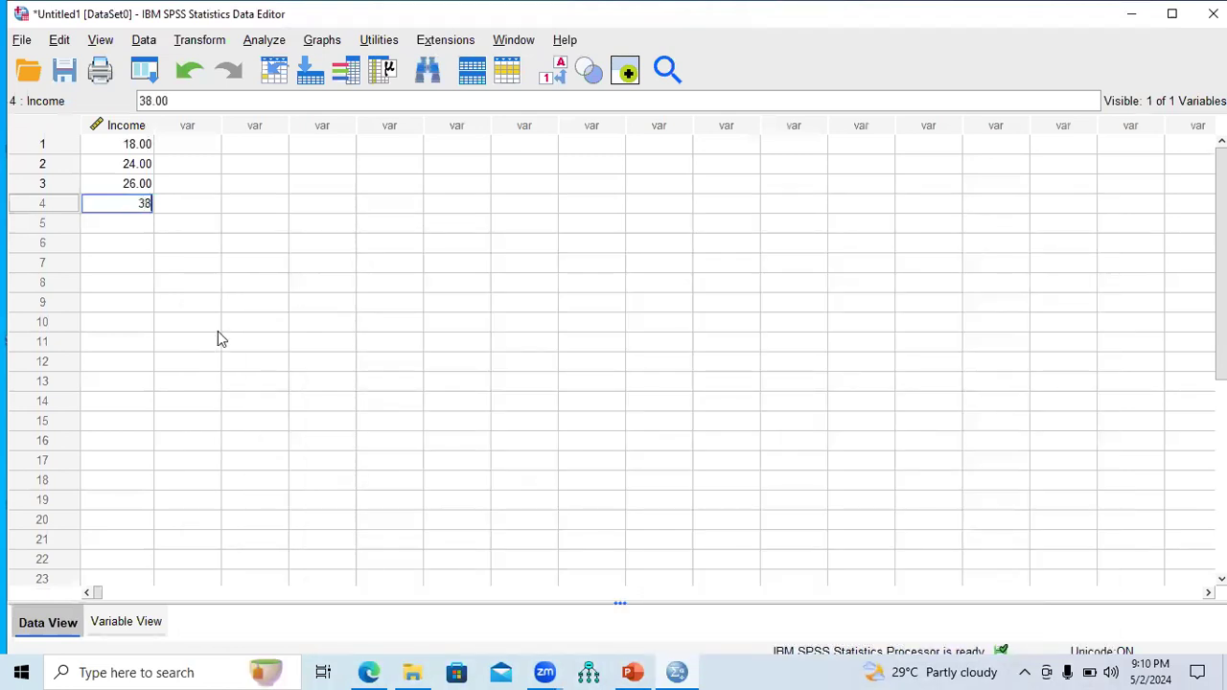
text(4)
key(Return)
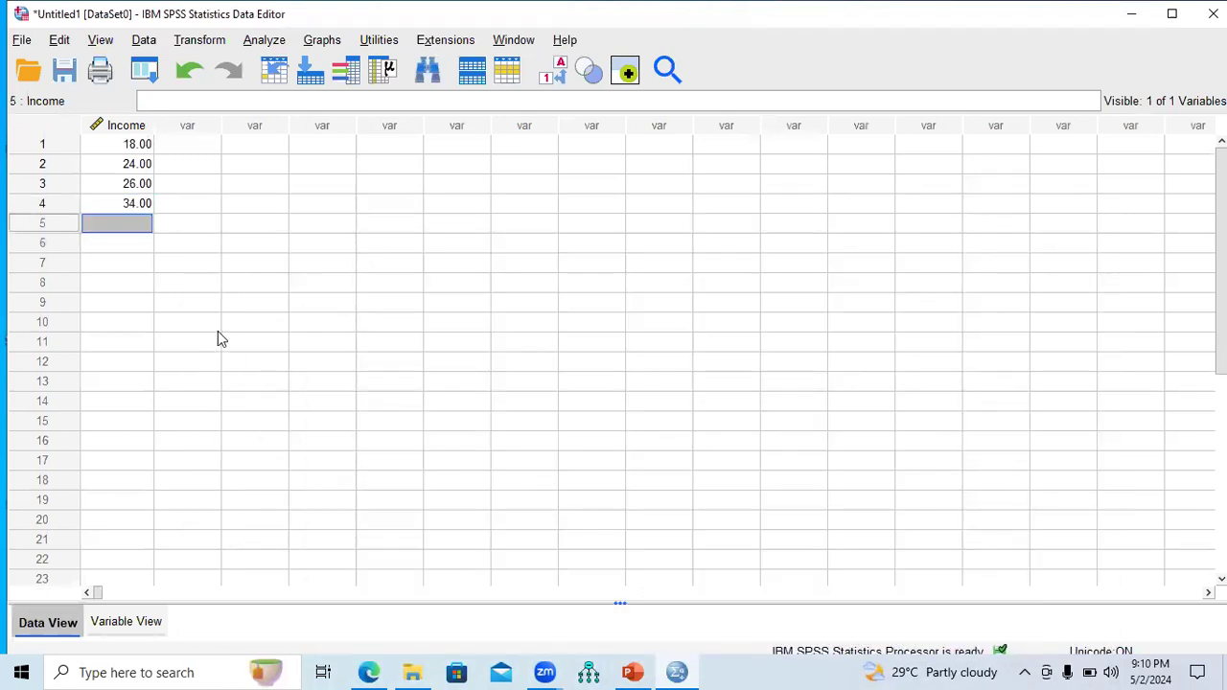
text(38)
key(Return)
- Enter 35 as the Income value in row 6
text(3)
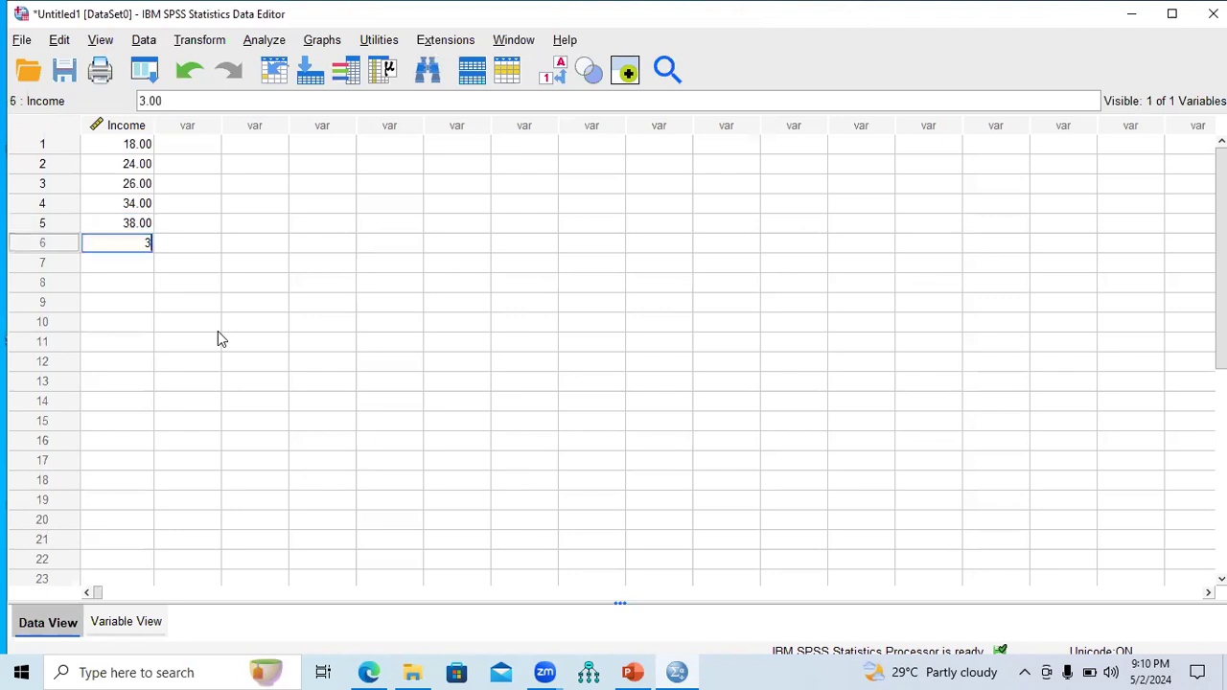
text(5)
key(Return)
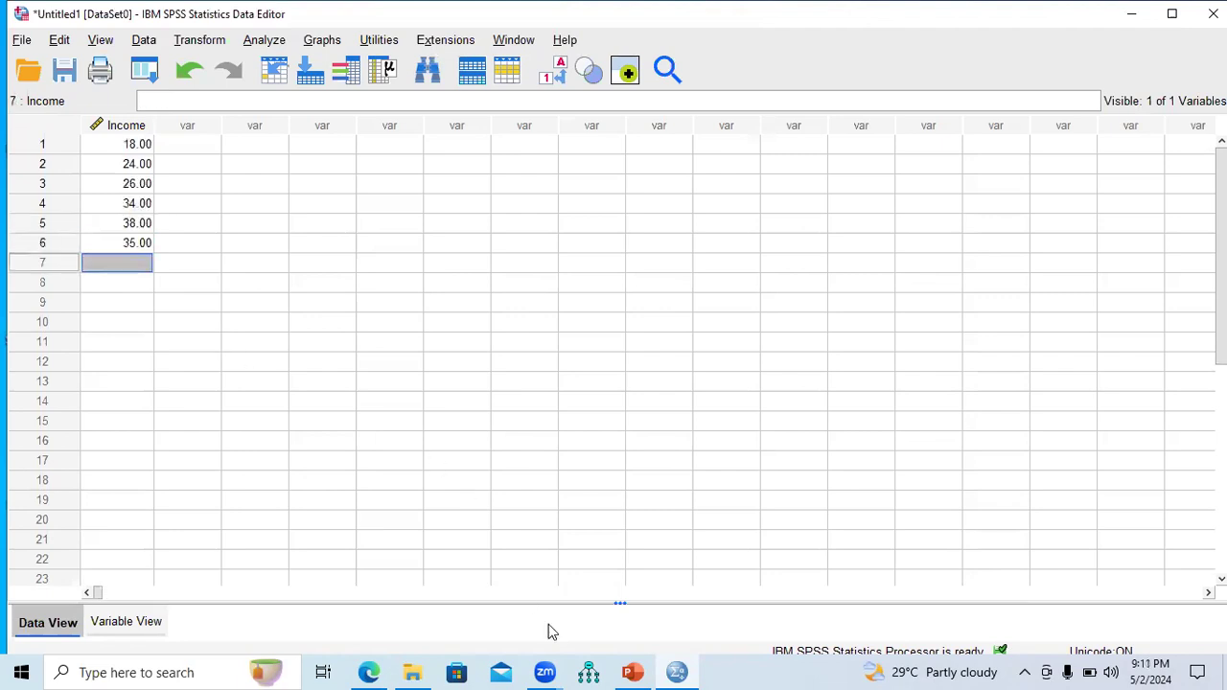
- Compare the entries with the PowerPoint slide's income table and change the Income value in row 6 to 45
click(632, 672)
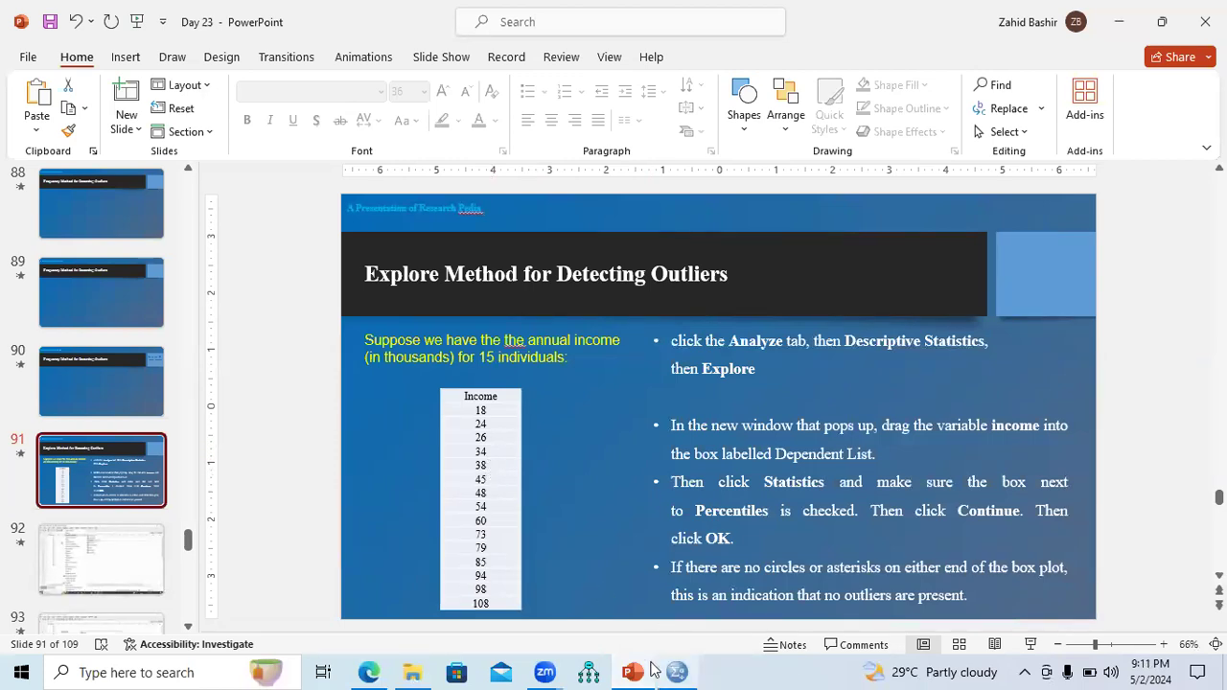
click(677, 671)
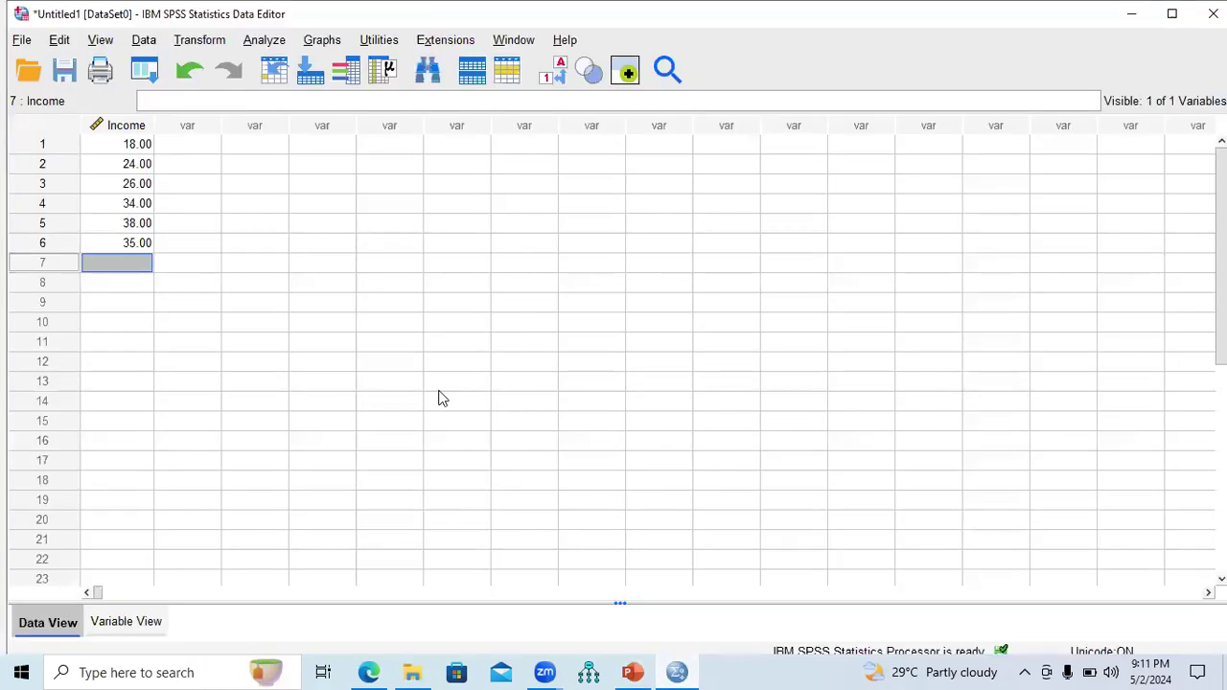
click(144, 247)
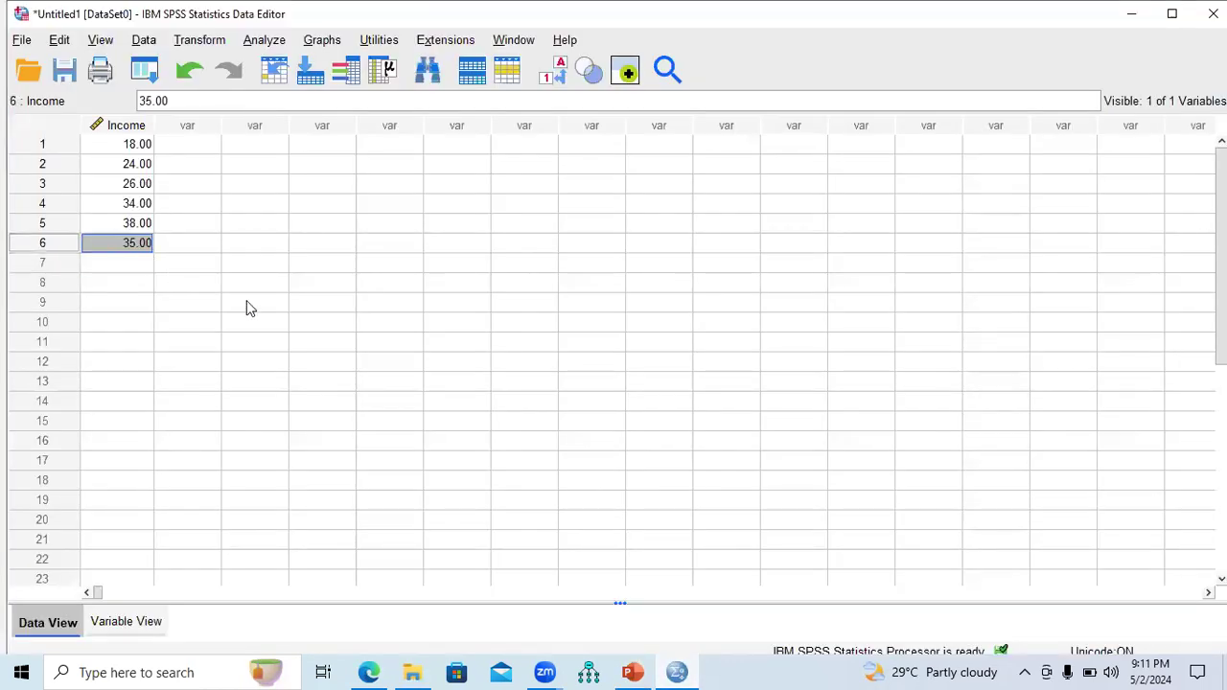
text(45)
key(Return)
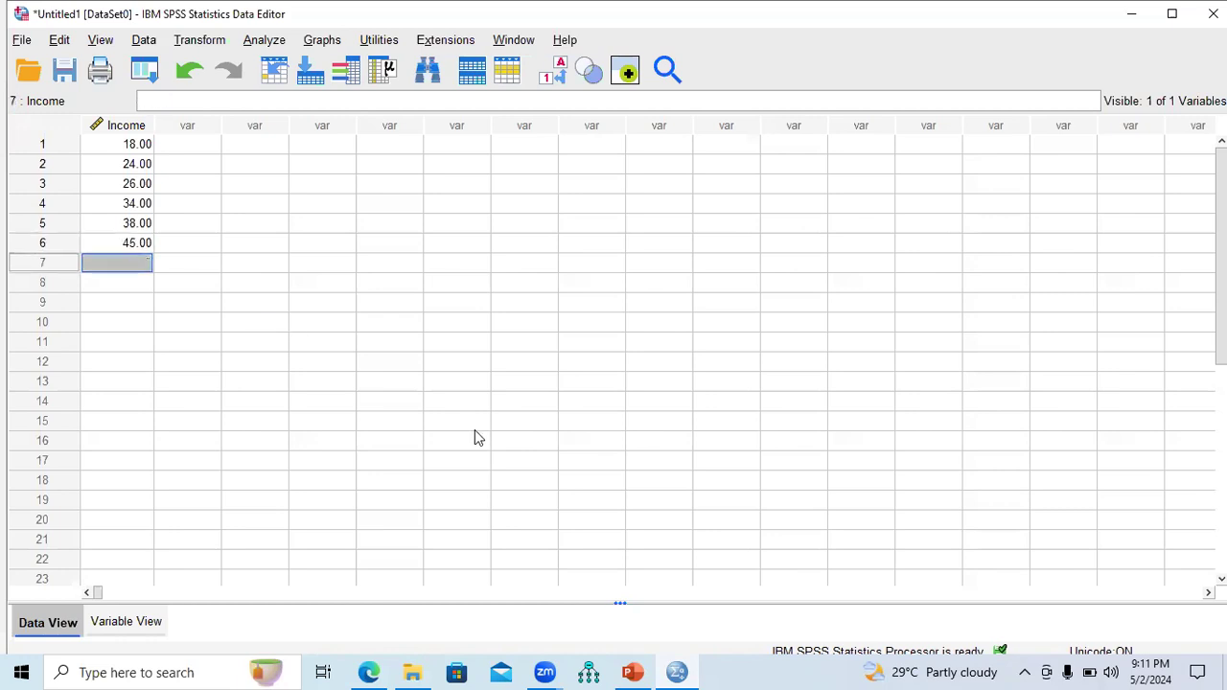
- Read the following incomes from the PowerPoint slide and enter 48, 54 and 60 in rows 7 to 9 of the Income column
click(631, 672)
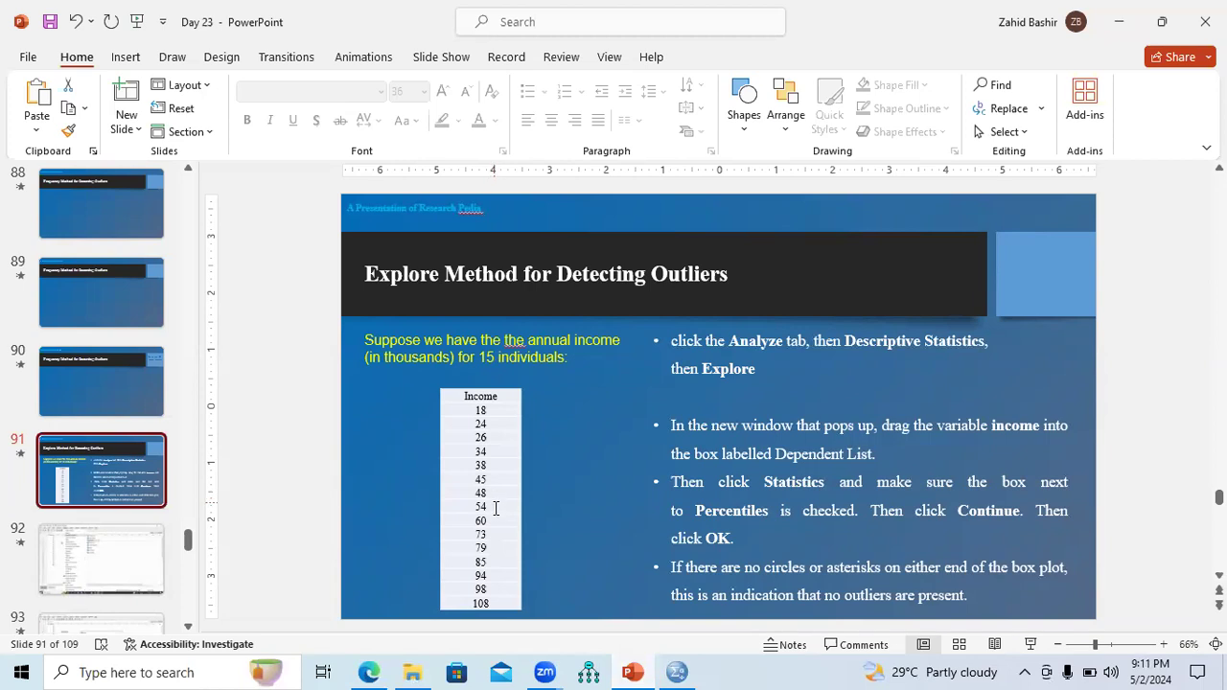
click(679, 671)
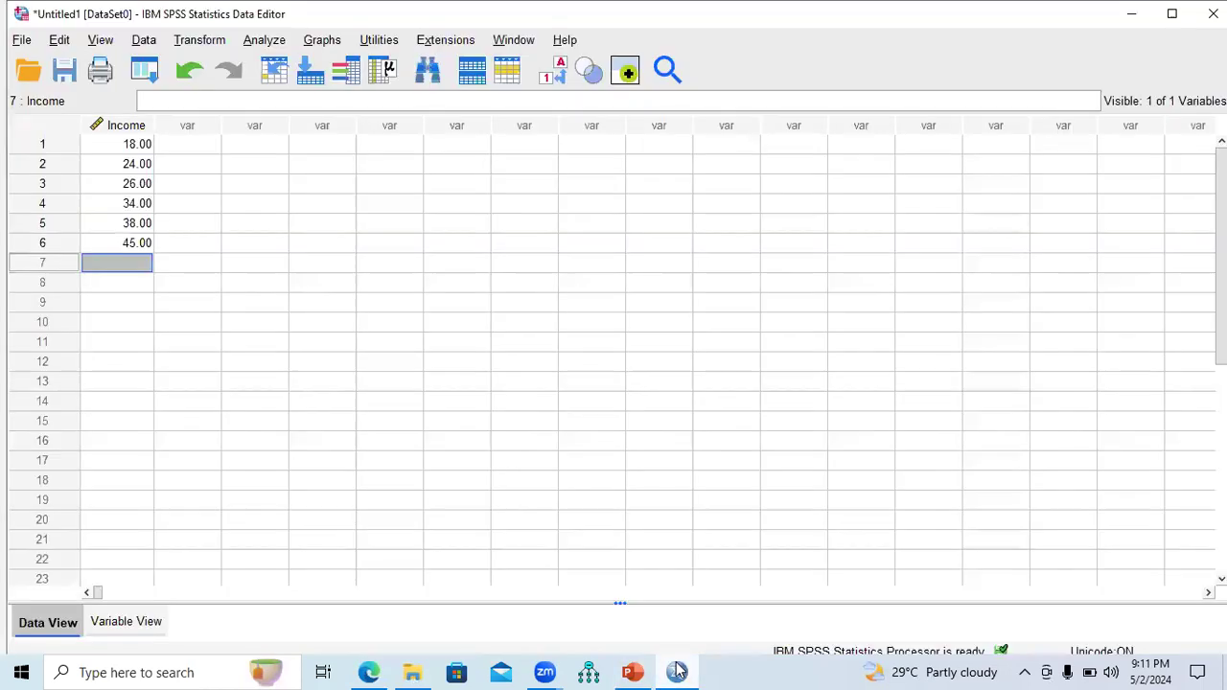
text(48)
key(Return)
text(54)
key(Return)
text(60)
key(Return)
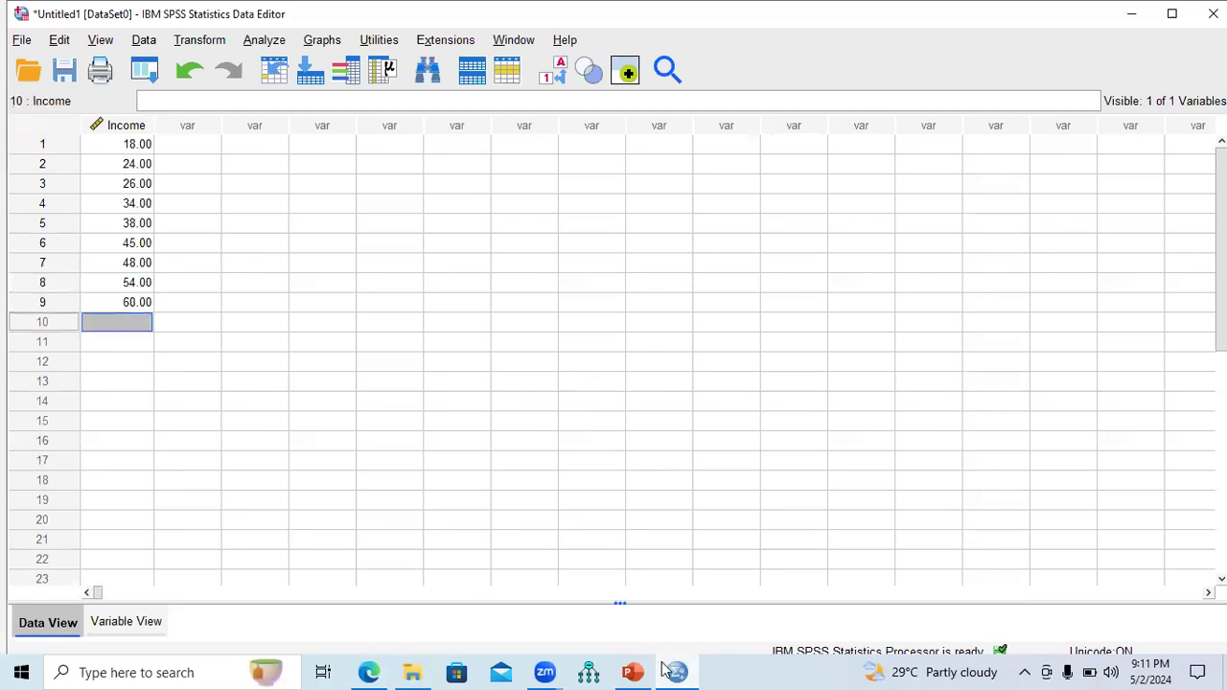
- Look up the following incomes on the PowerPoint slide and enter 73 and 79 in rows 10 and 11 of Income
click(628, 671)
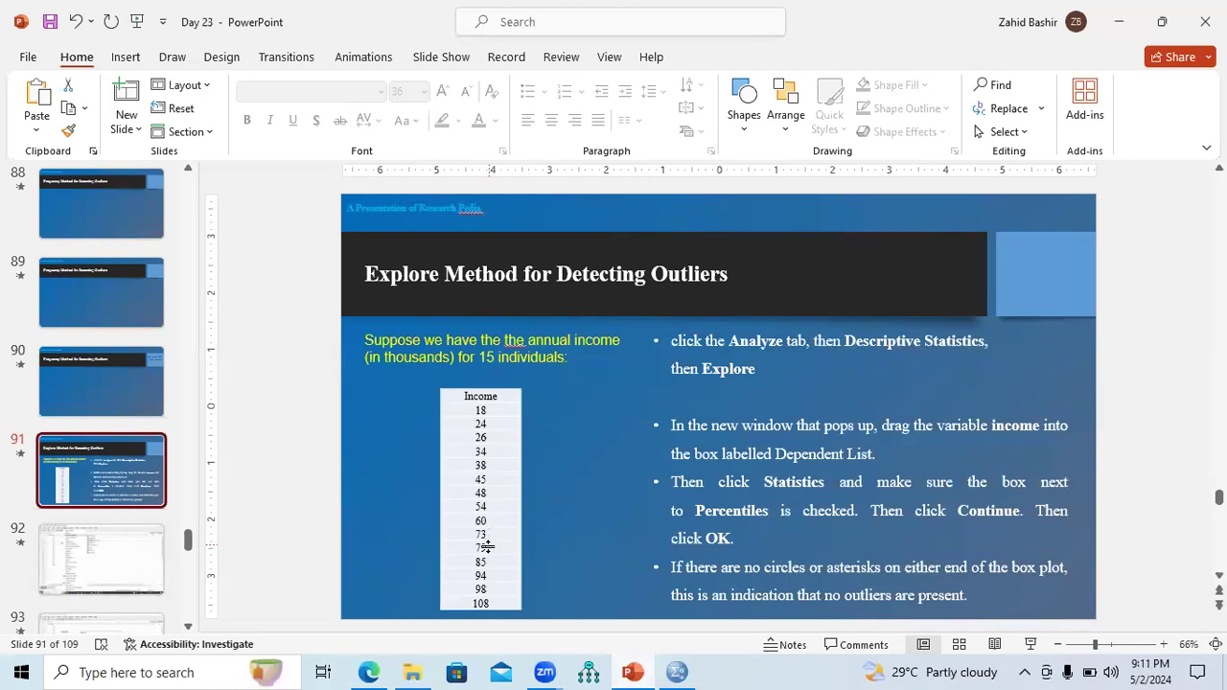
click(677, 671)
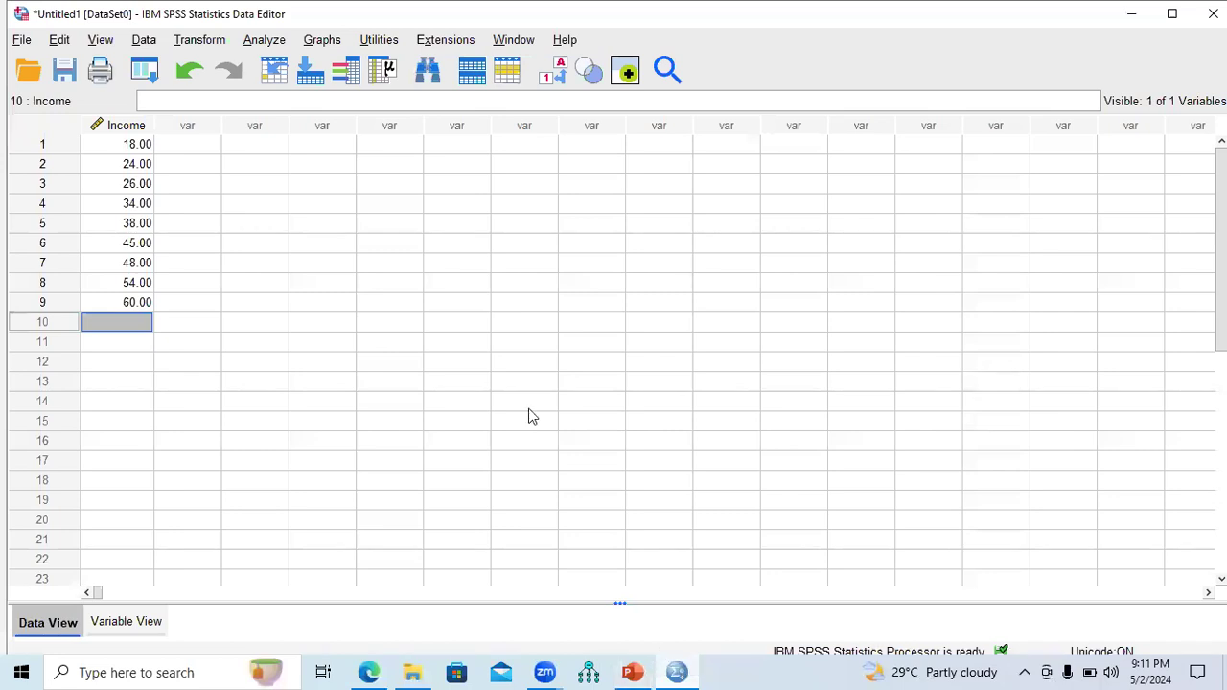
text(73)
key(Return)
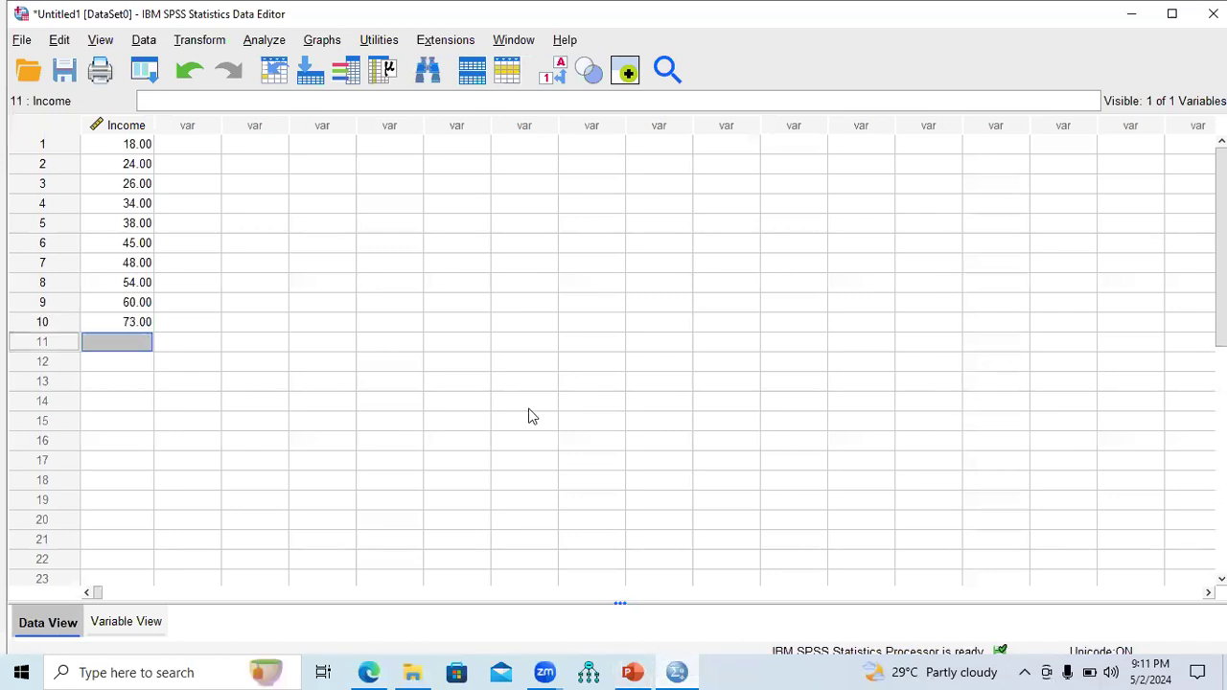
text(79)
key(Return)
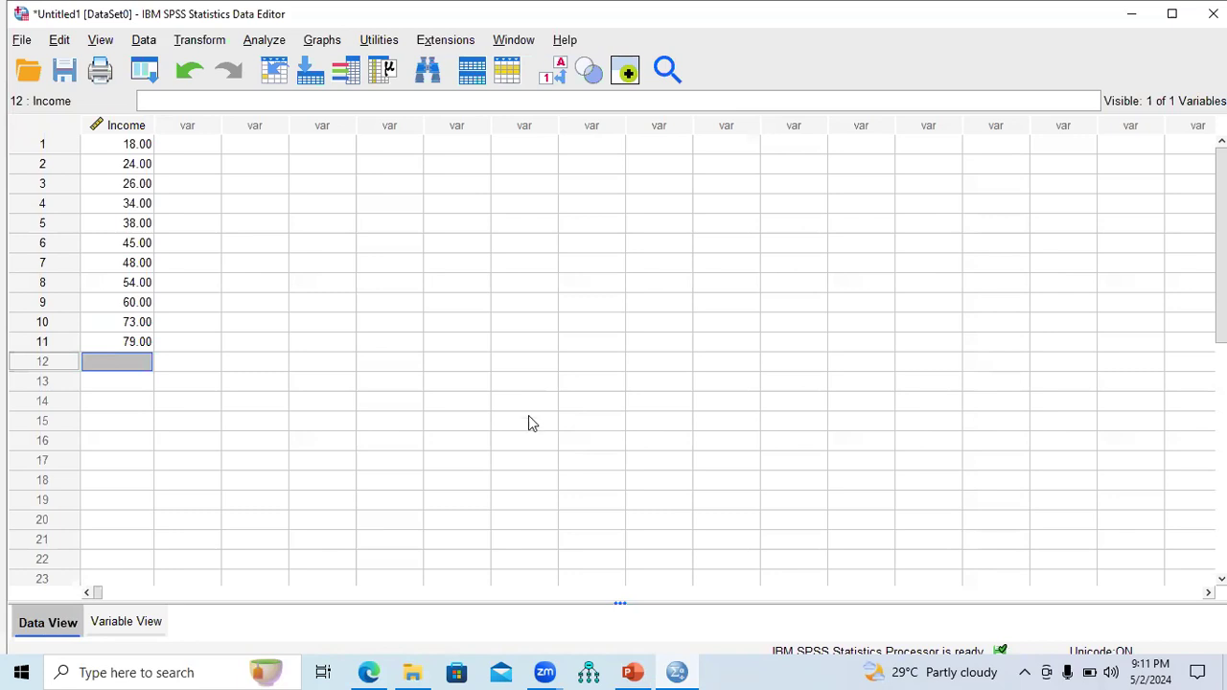
- Refer to the PowerPoint slide's income table and enter 85 and 94 in rows 12 and 13 of the Income column
click(631, 672)
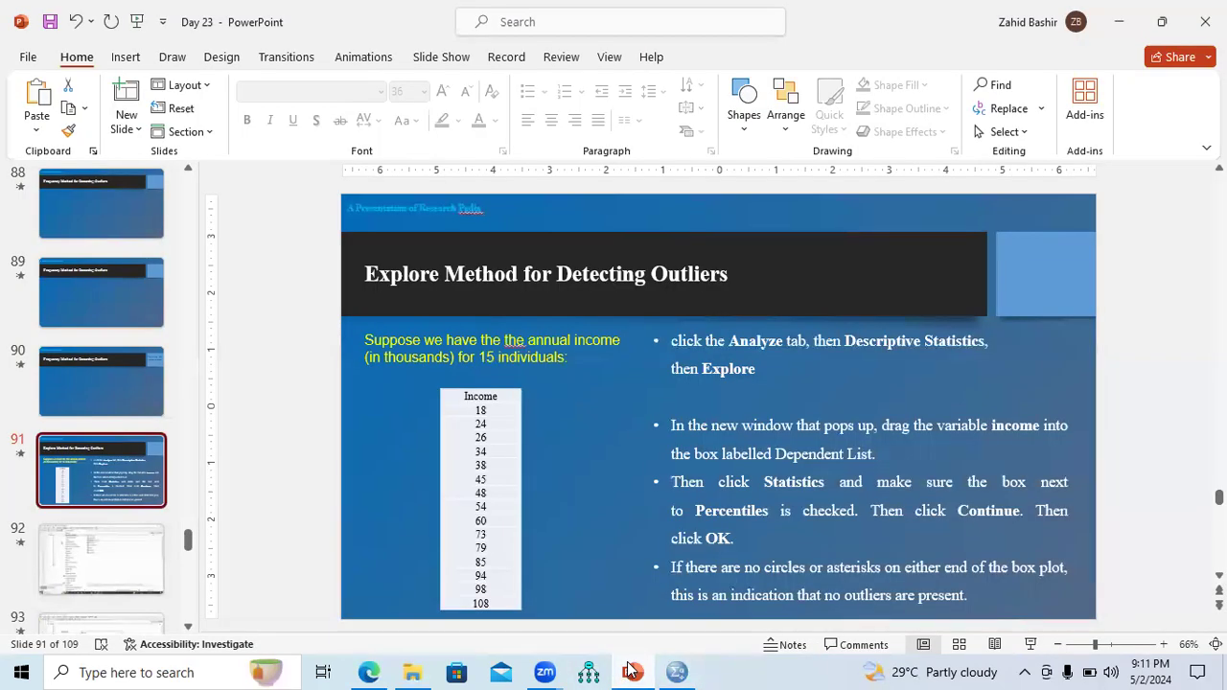
click(631, 672)
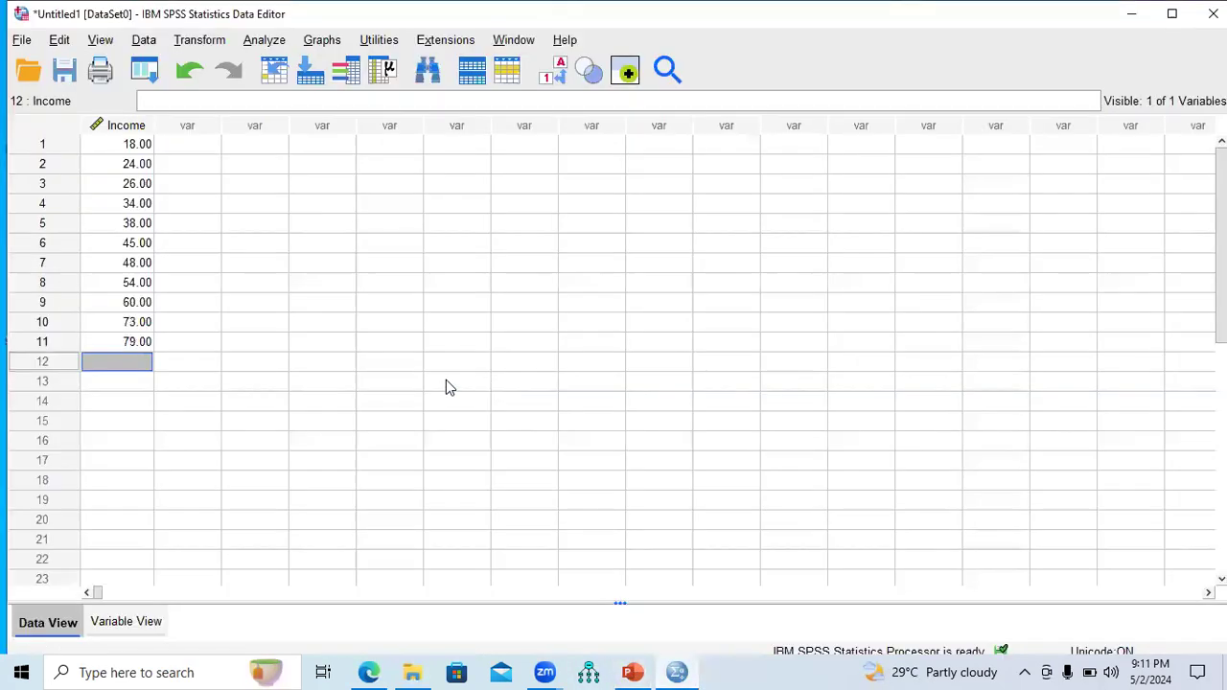
text(85)
key(Return)
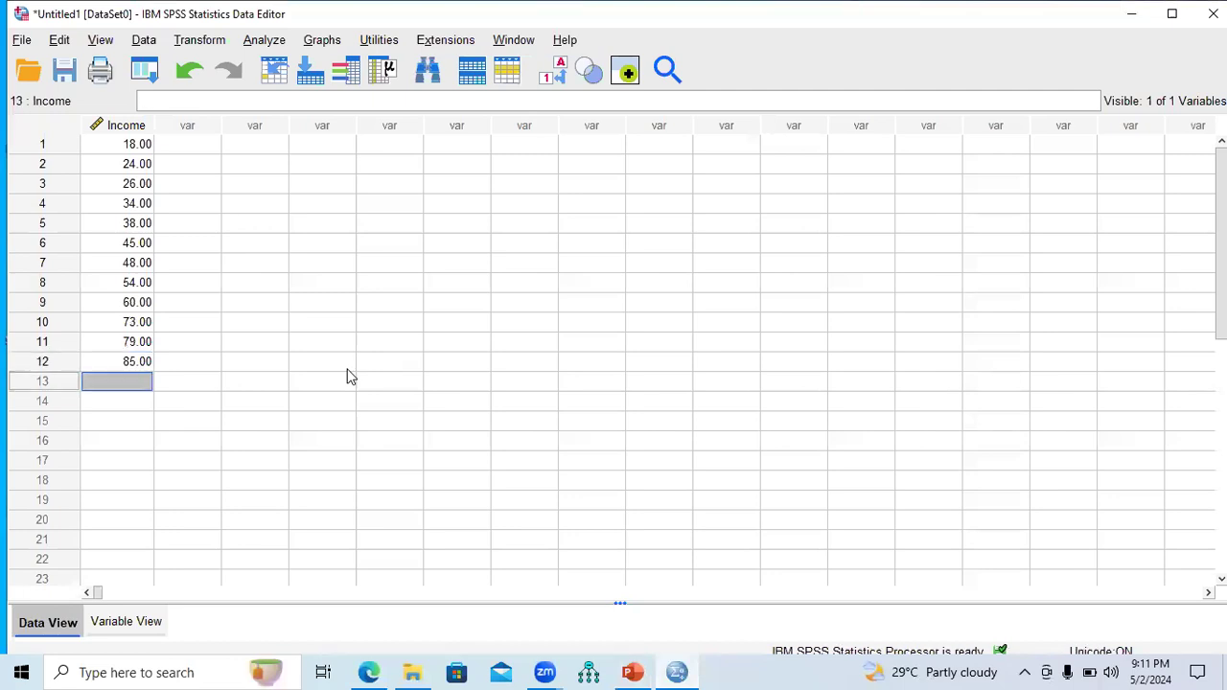
text(94)
key(Return)
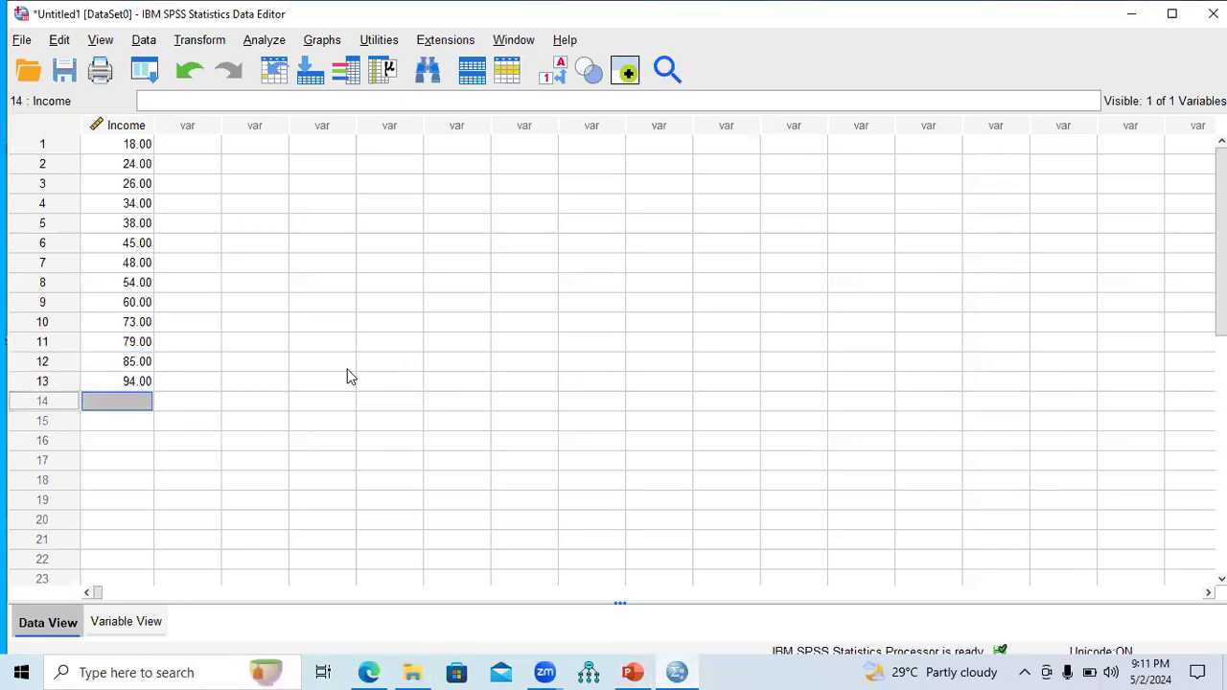
- Check the last incomes on the PowerPoint slide and enter 98 and 108 in rows 14 and 15 of the Income column
click(631, 672)
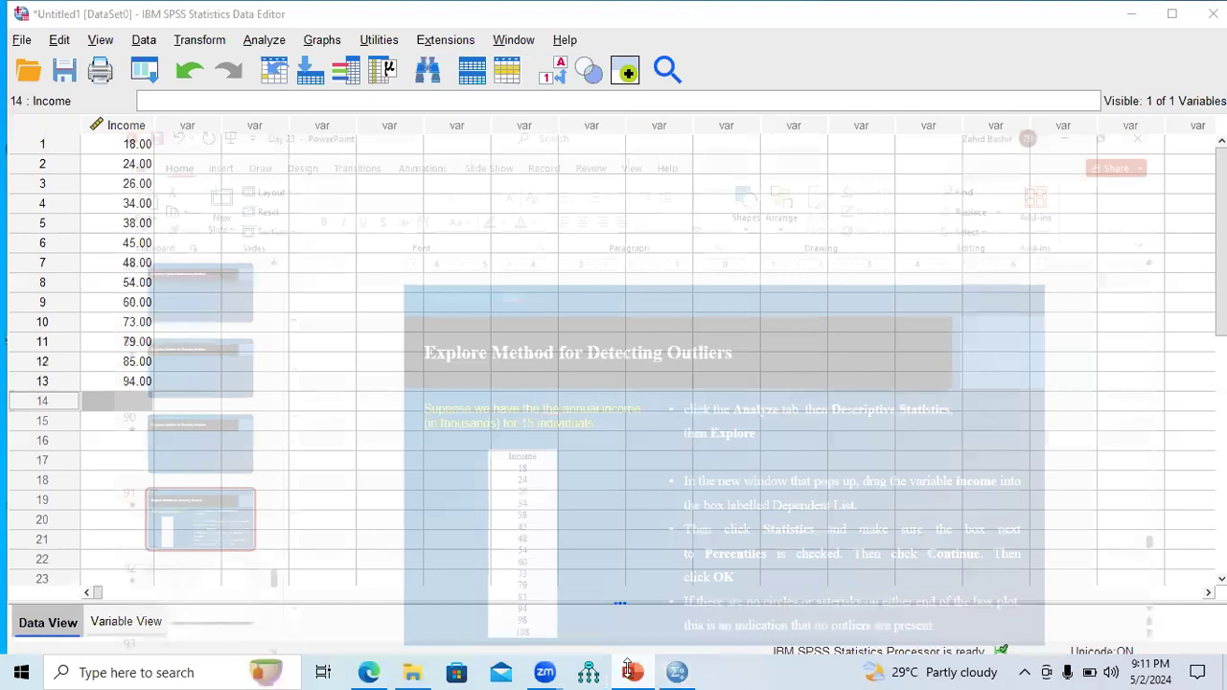
click(676, 672)
text(98)
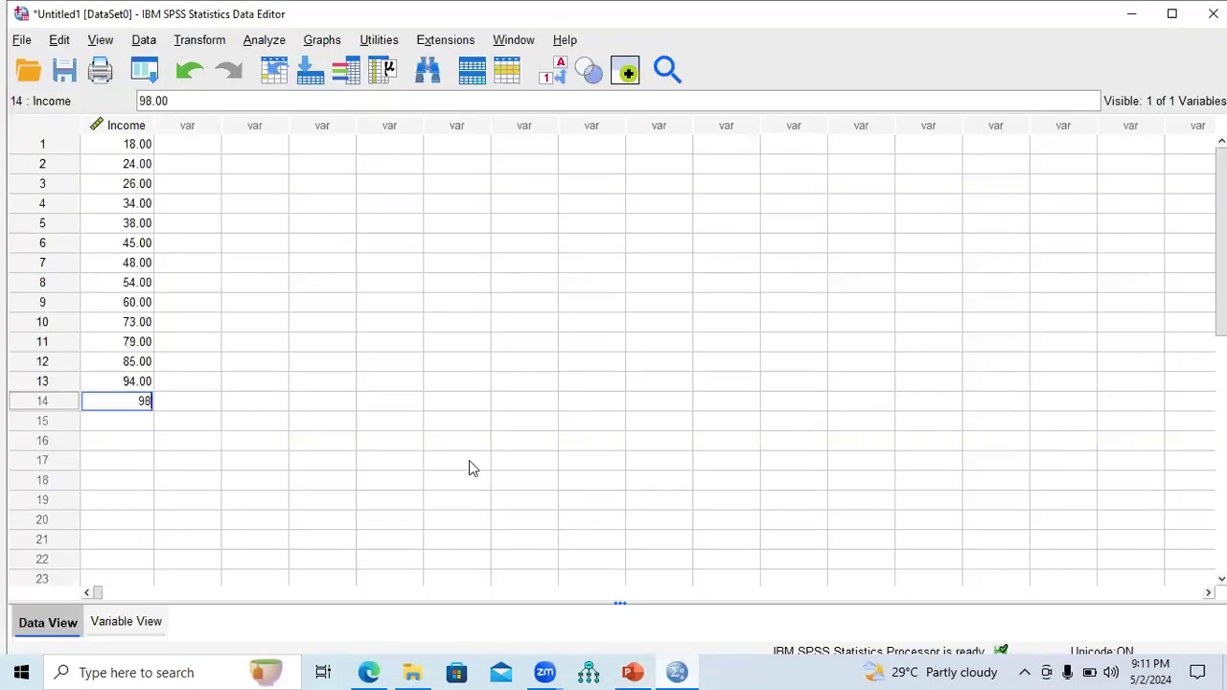
key(Return)
text(108)
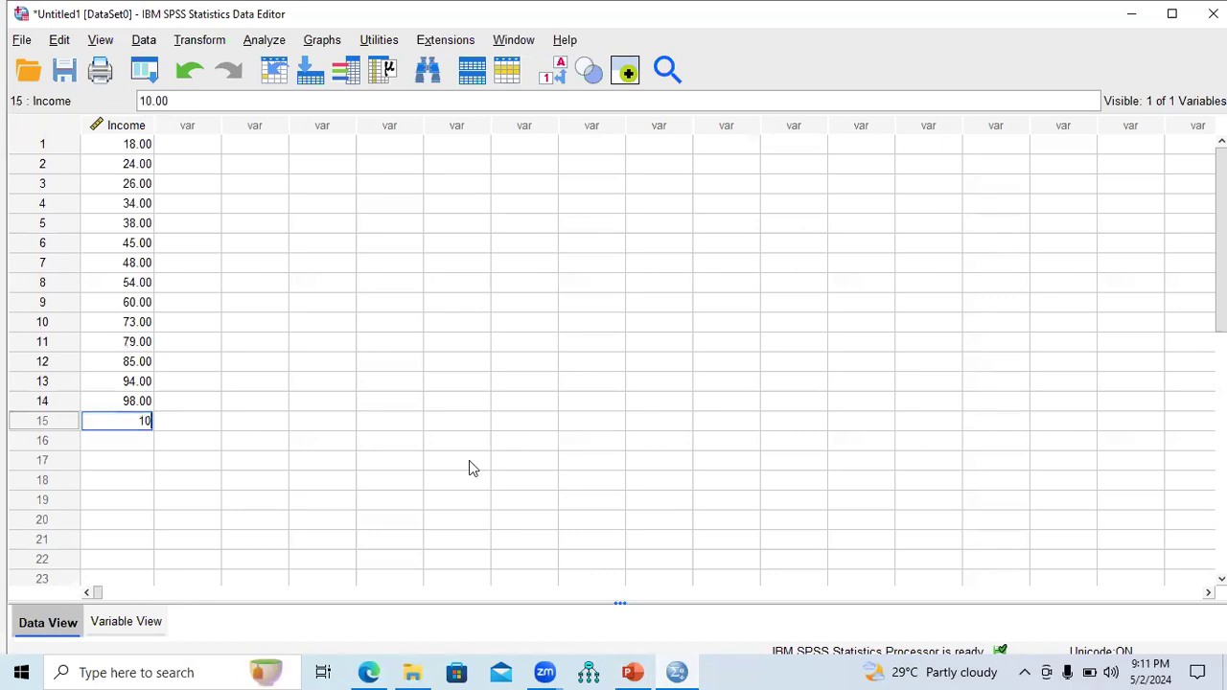
click(113, 441)
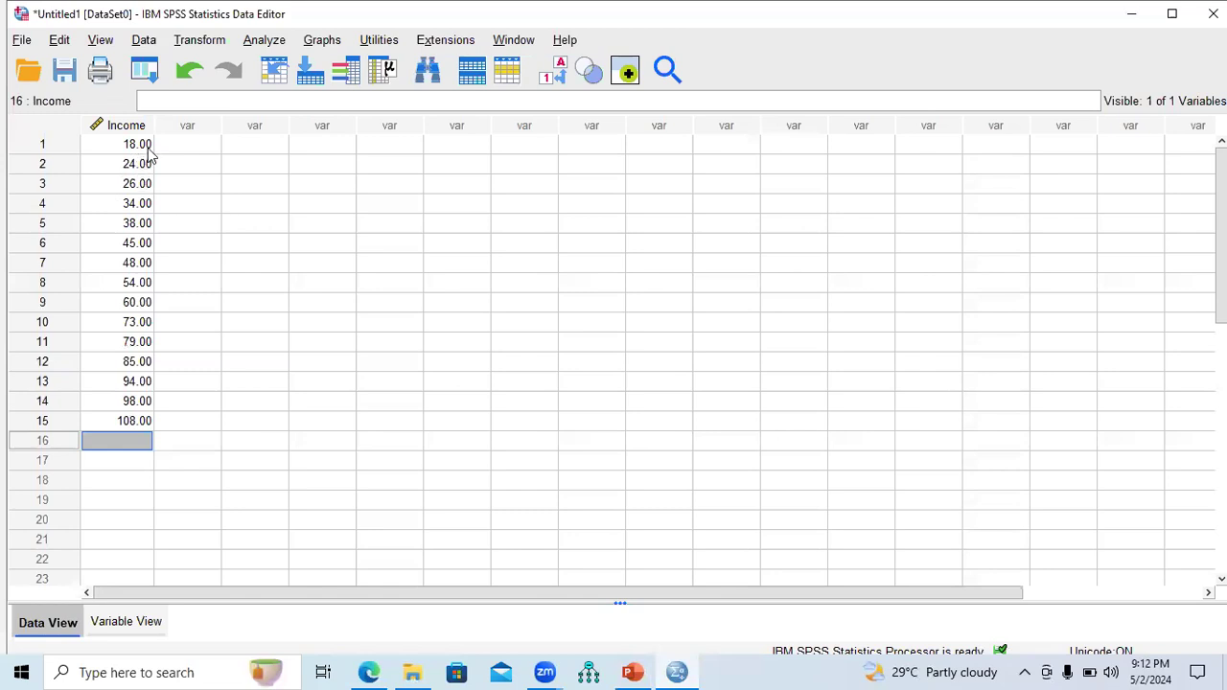
- Set the Income variable's decimals to 0 and return to the data values
click(123, 625)
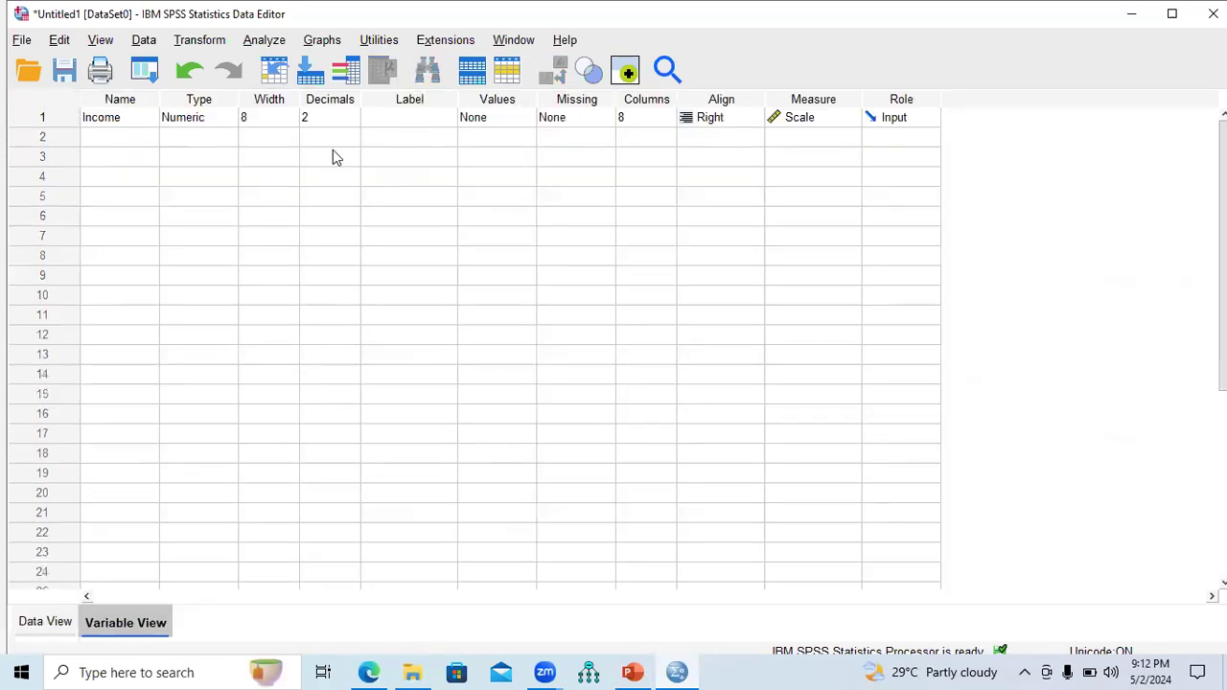
click(355, 125)
click(354, 122)
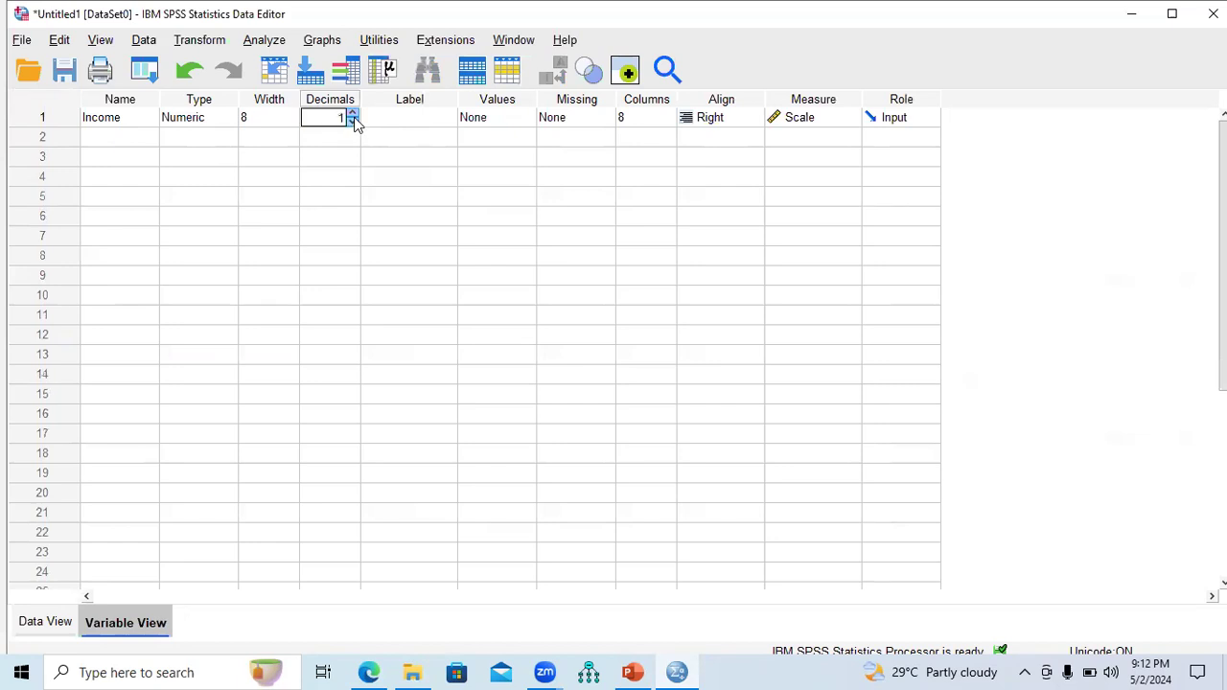
click(53, 623)
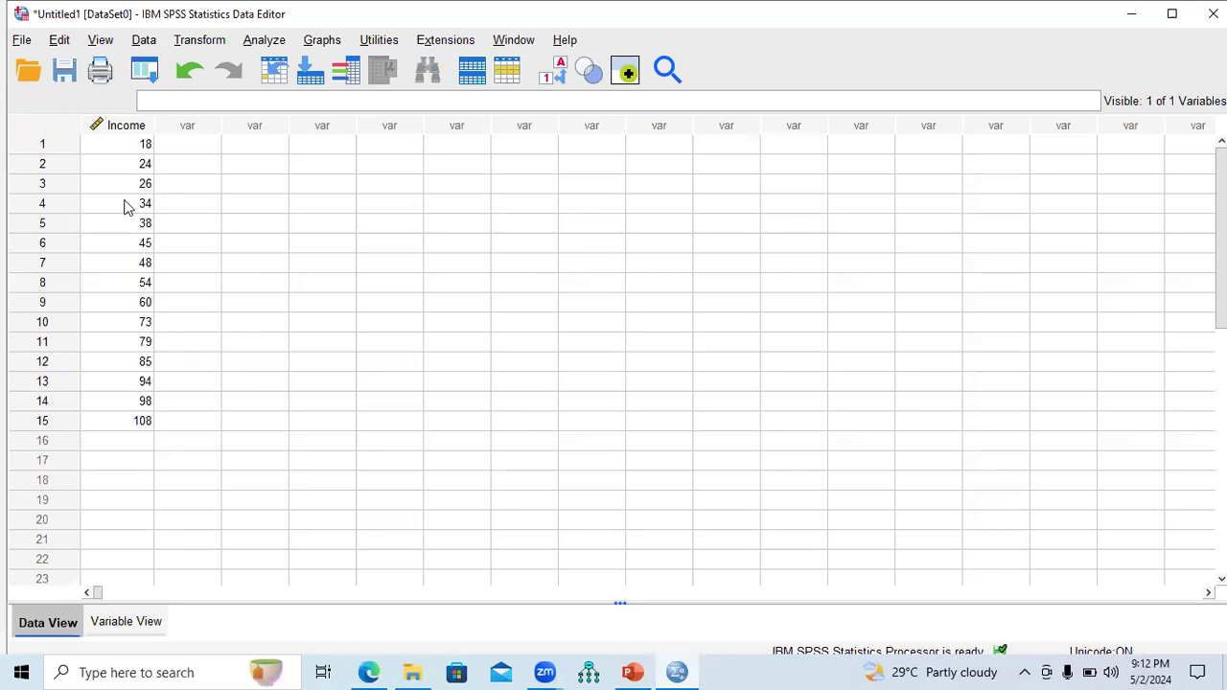
- Consult the Explore instructions on the PowerPoint slide, then open the Explore analysis in SPSS and add Income to the Dependent List
click(632, 672)
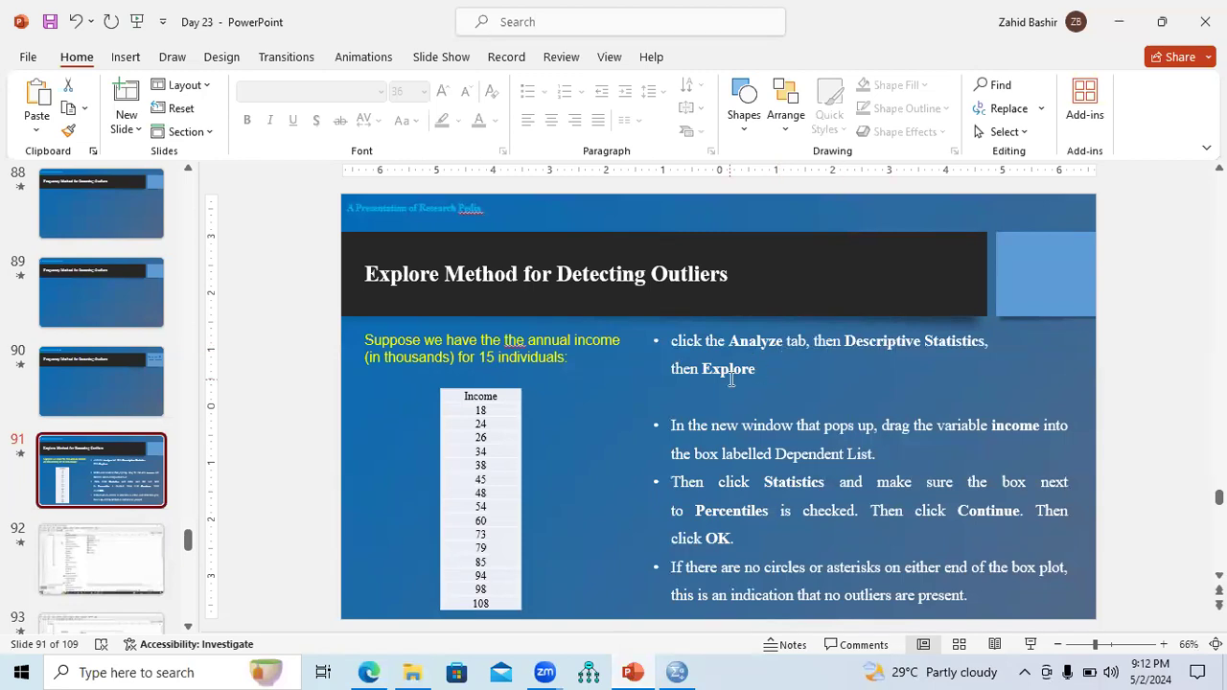
click(677, 672)
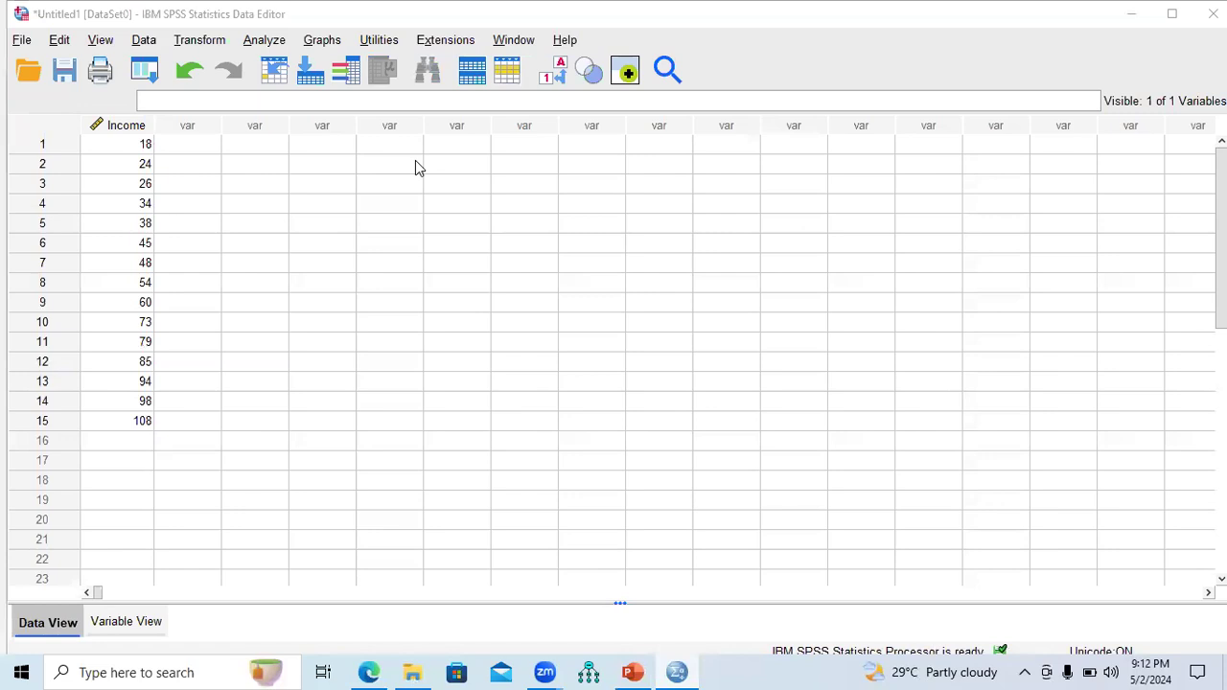
click(269, 41)
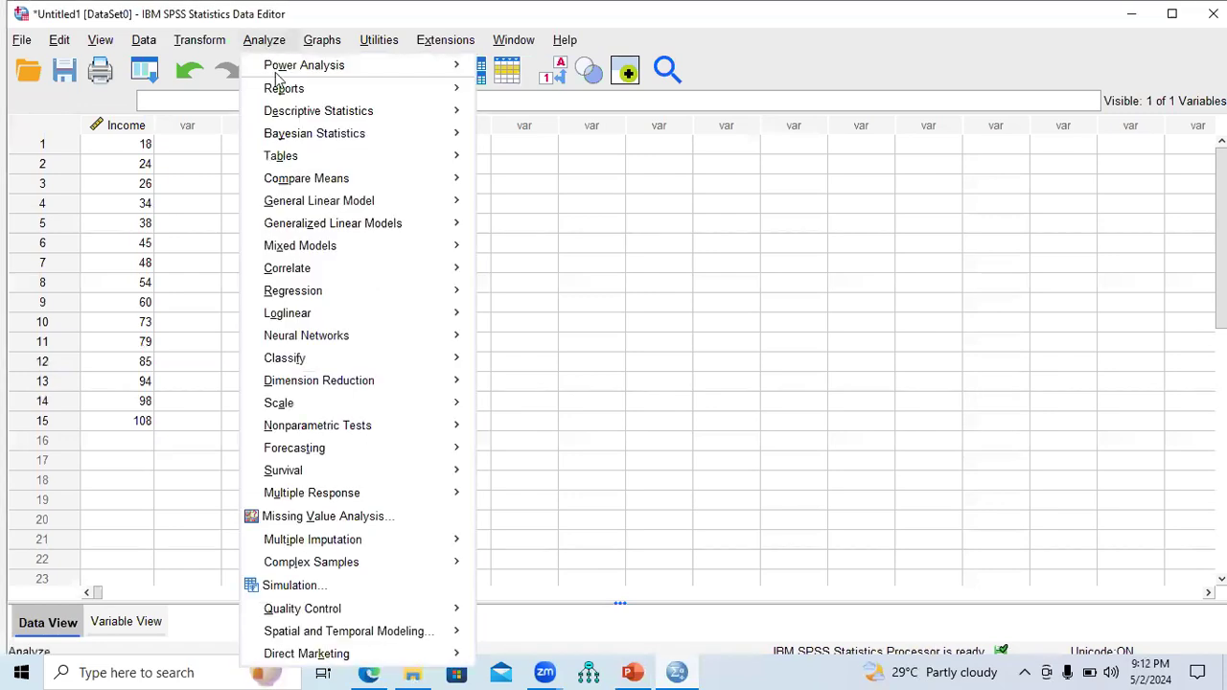
mouse_move(383, 113)
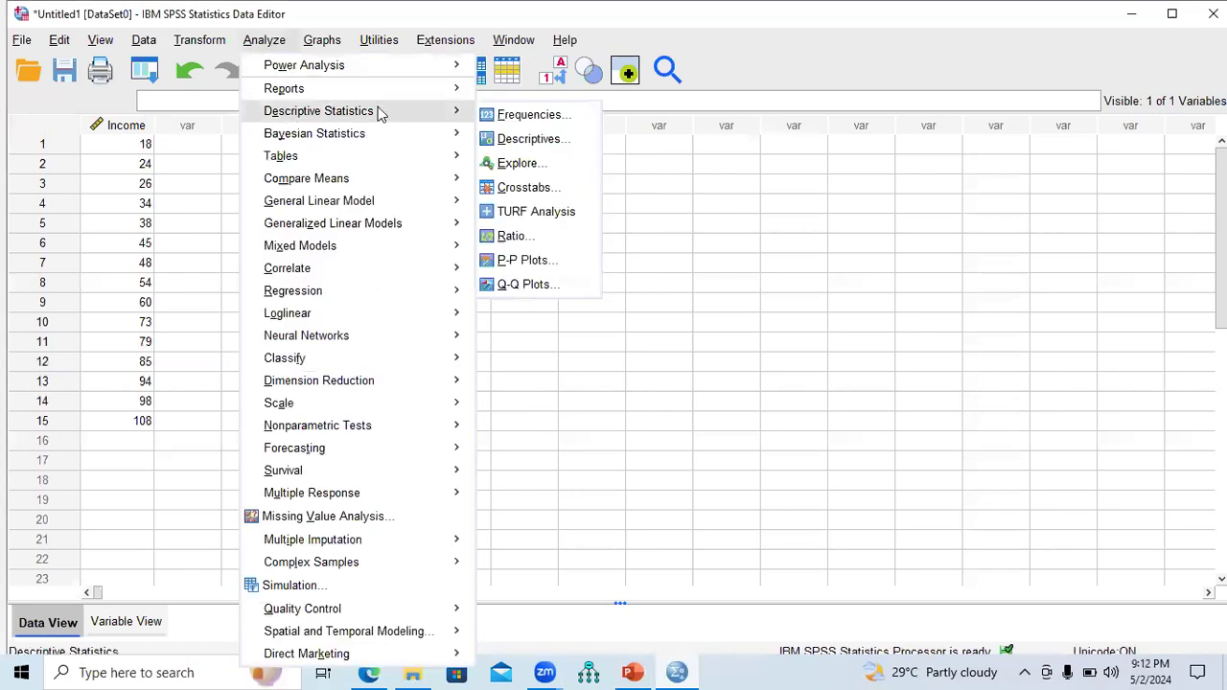
click(516, 165)
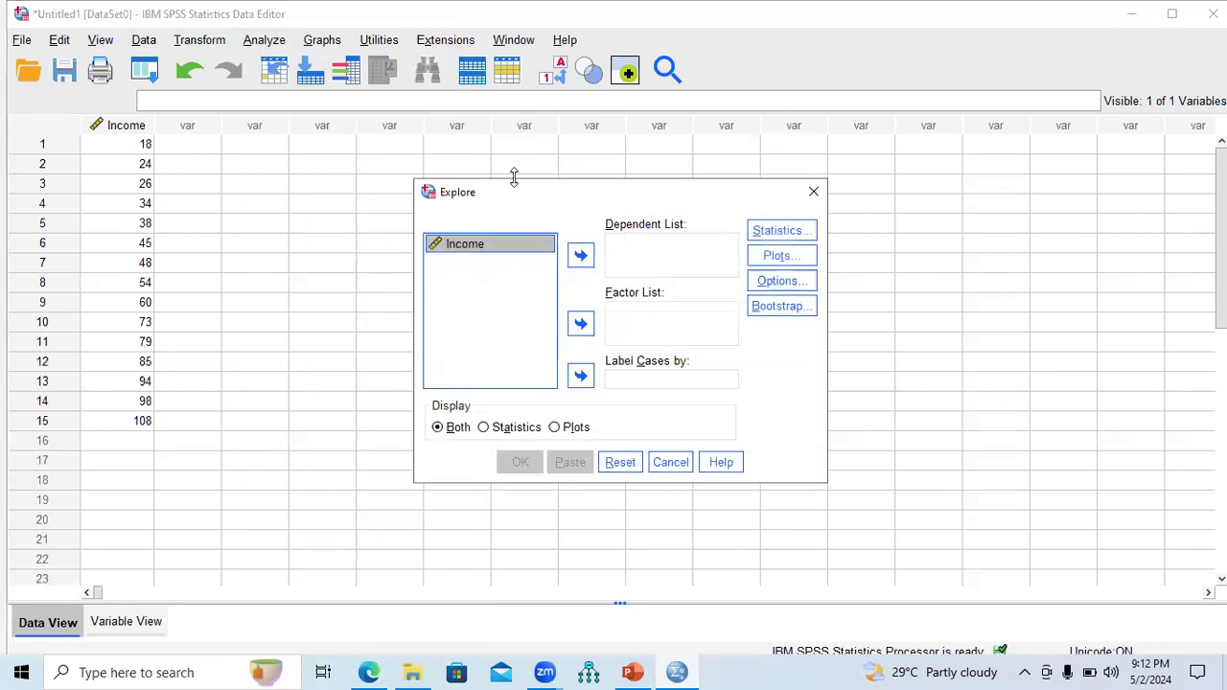
click(580, 256)
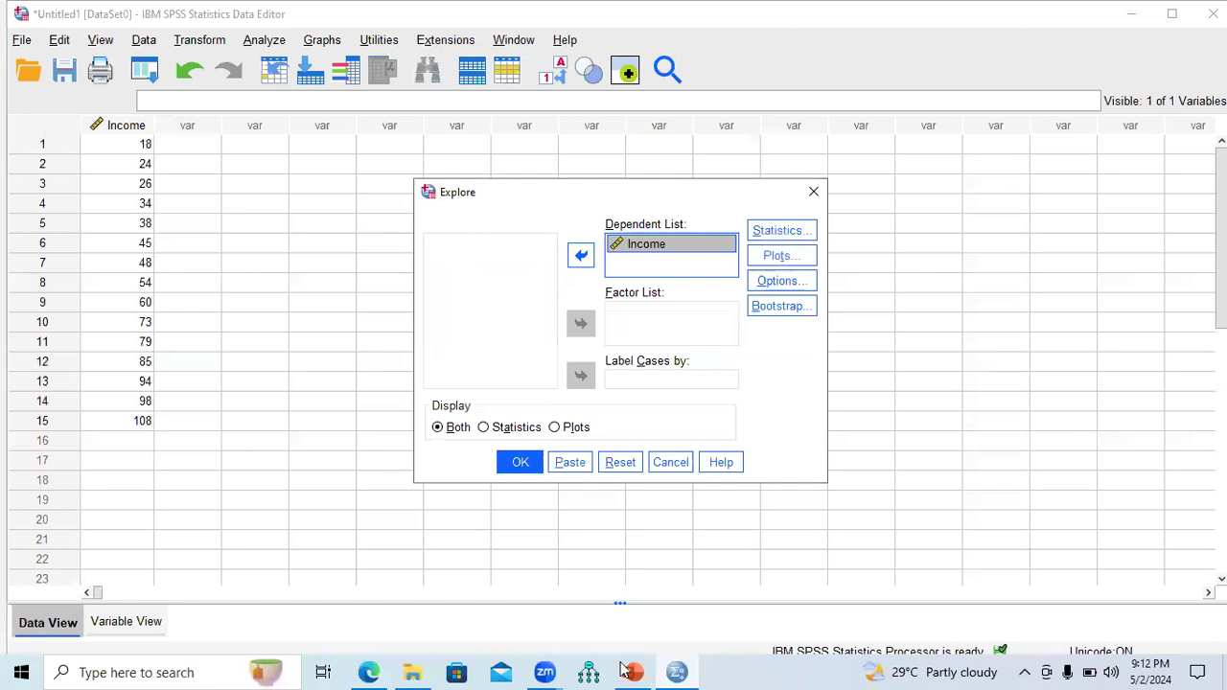
- Check the statistics instructions on the PowerPoint slide, enable Percentiles and Outliers for the Explore analysis in SPSS, and run it
key(alt+Tab)
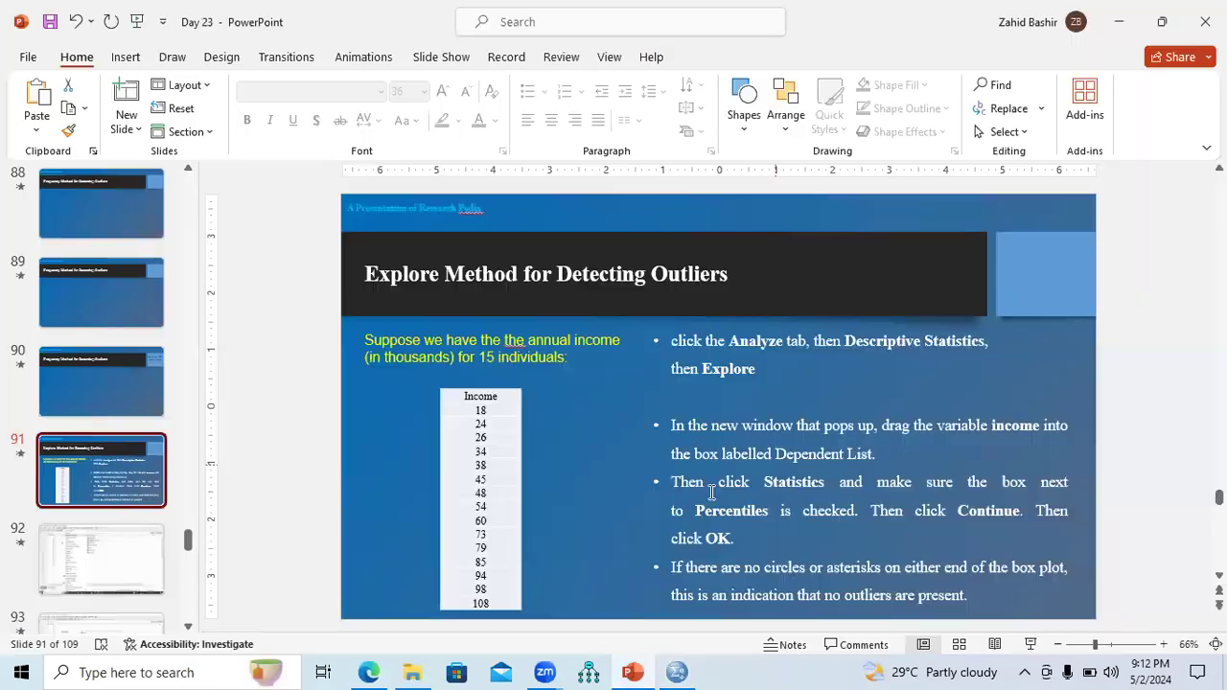
drag(766, 481, 841, 517)
click(677, 672)
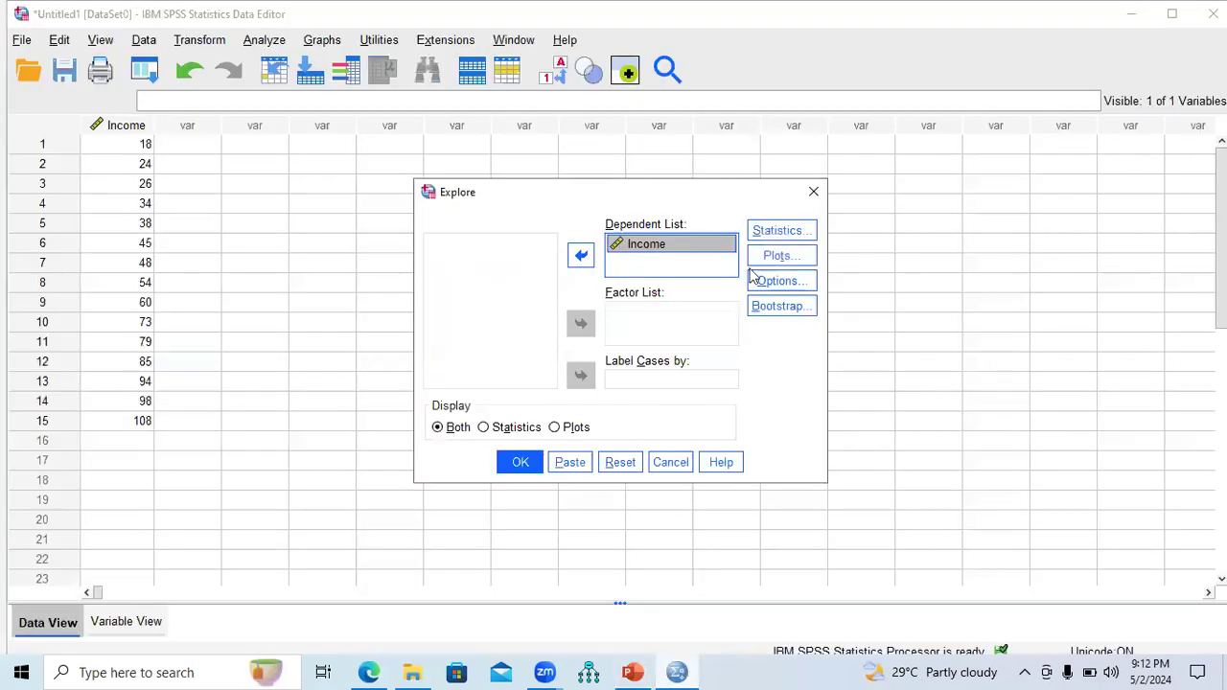
click(782, 230)
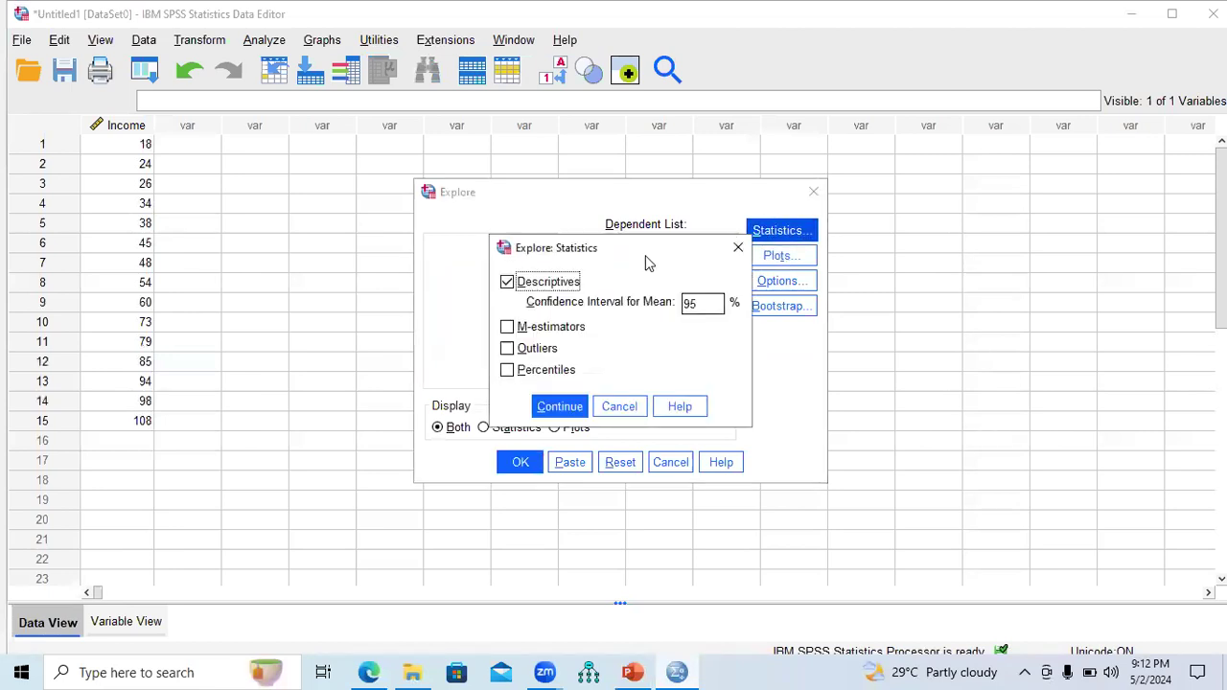
click(508, 371)
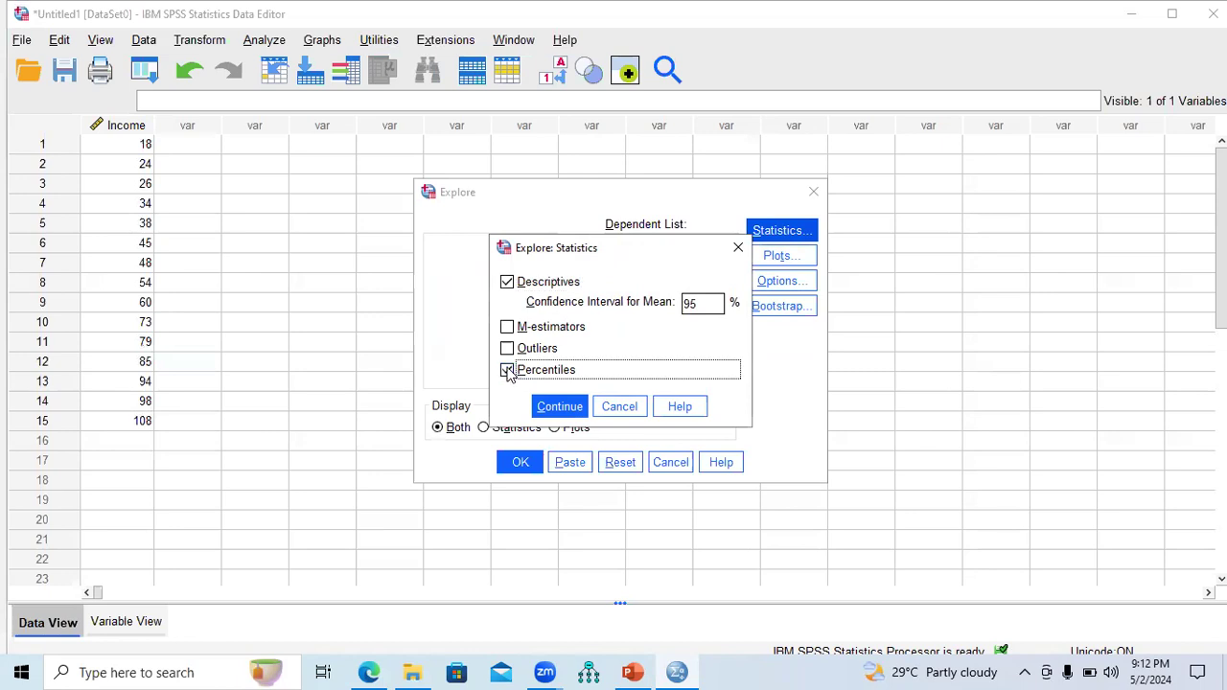
click(508, 350)
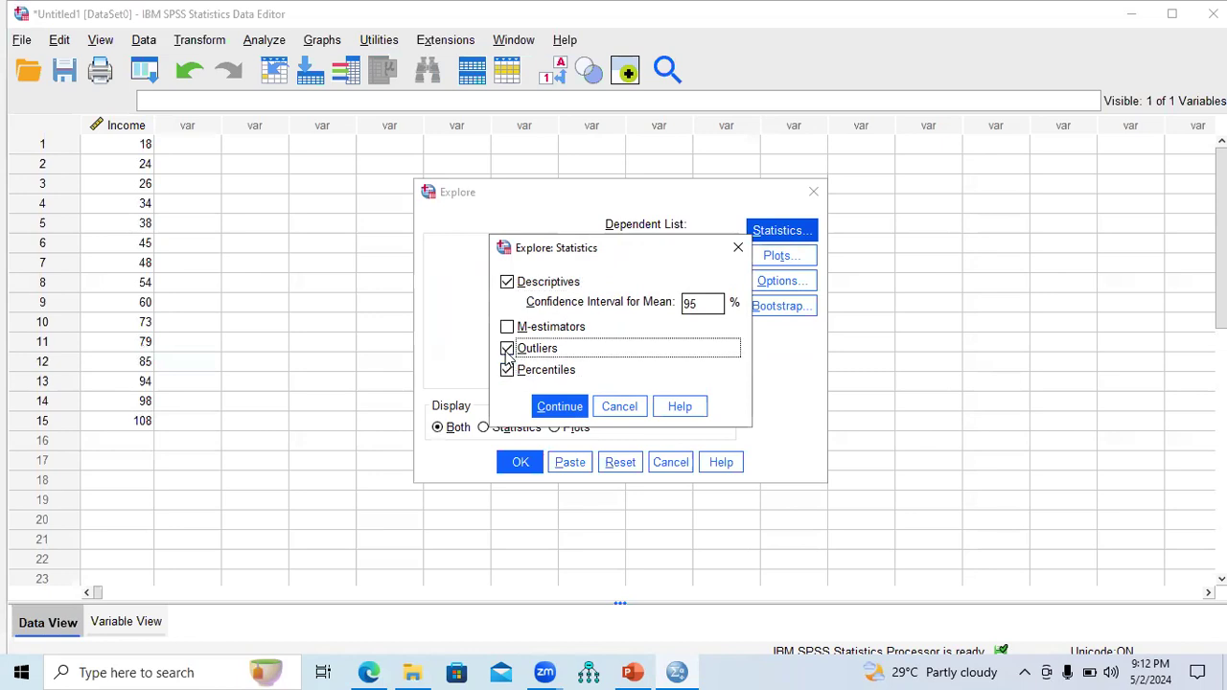
click(561, 407)
click(520, 463)
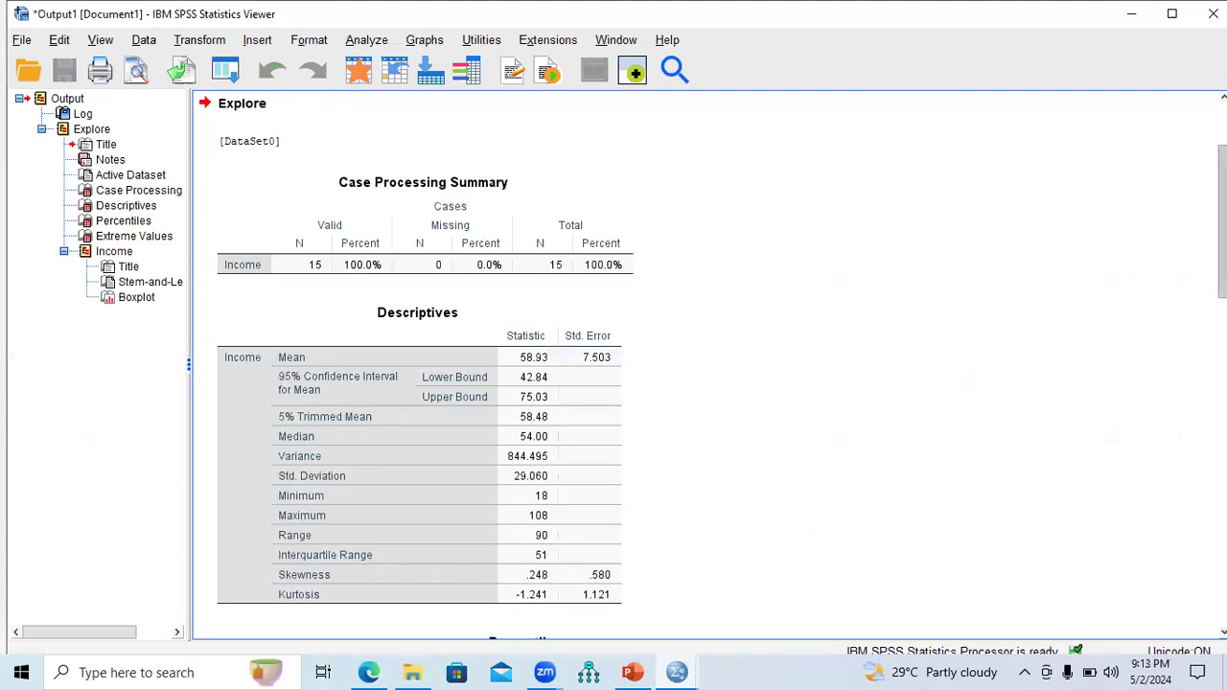
- Review the Explore output from the descriptives, percentiles and extreme values through to the Income boxplot, checking it for outlier markers
scroll(709, 365, down, 10)
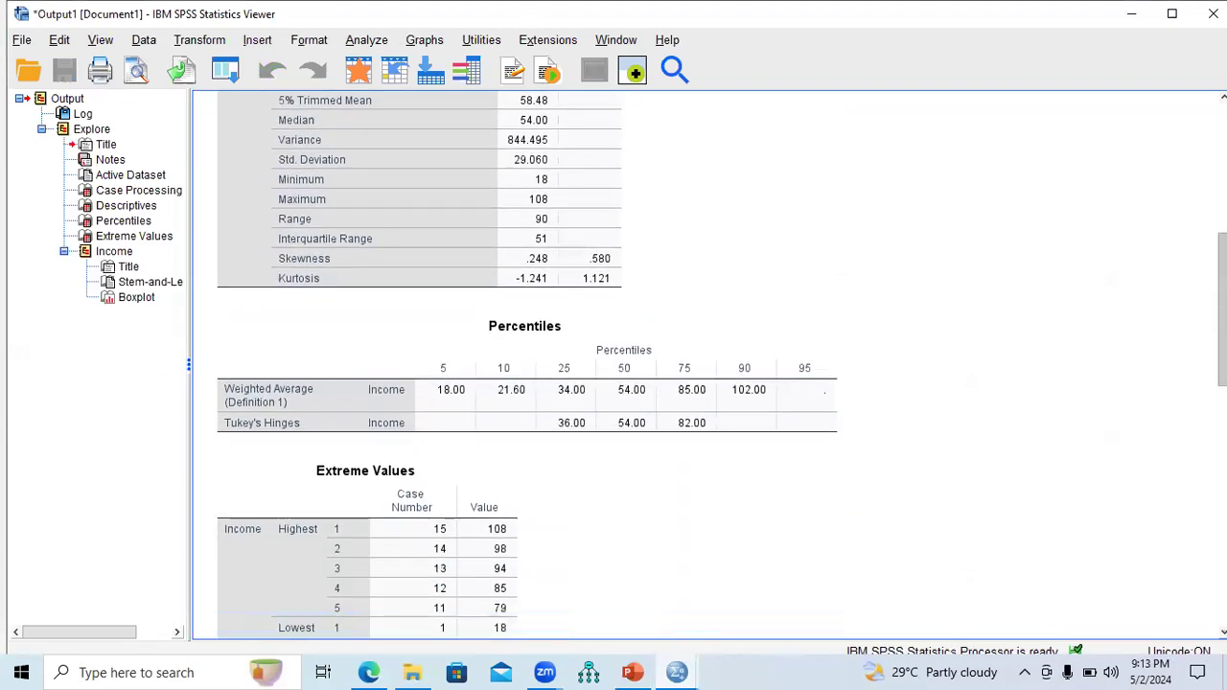
scroll(614, 364, down, 12)
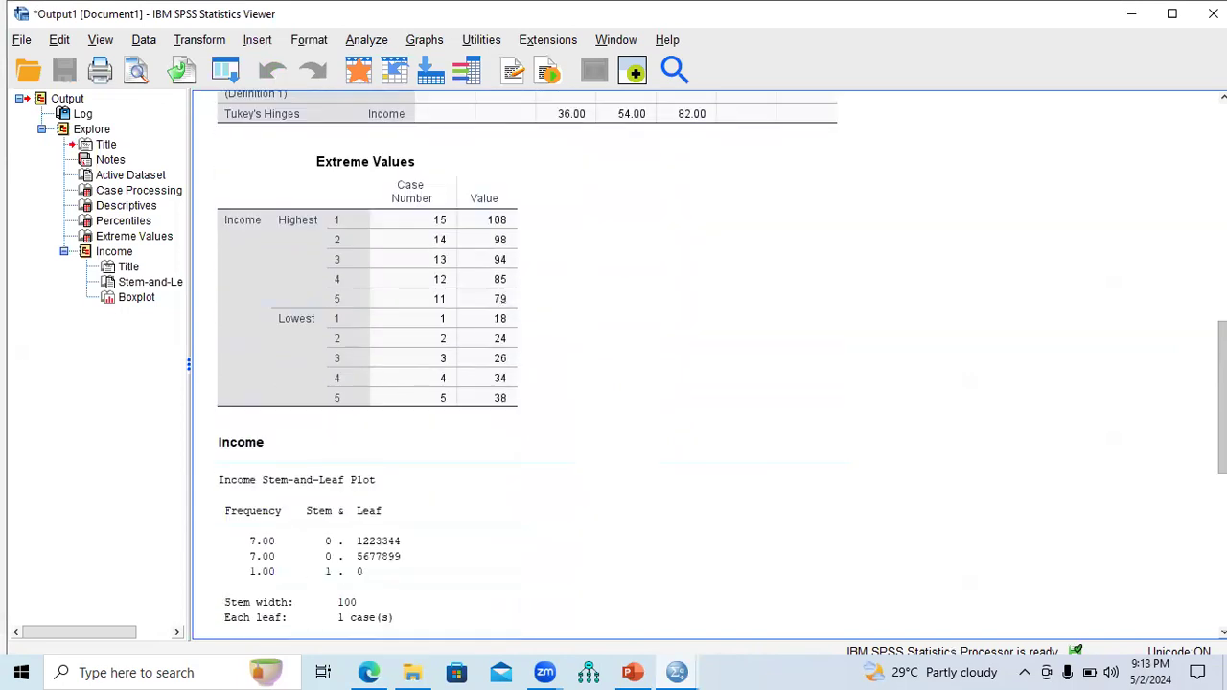
scroll(522, 337, down, 8)
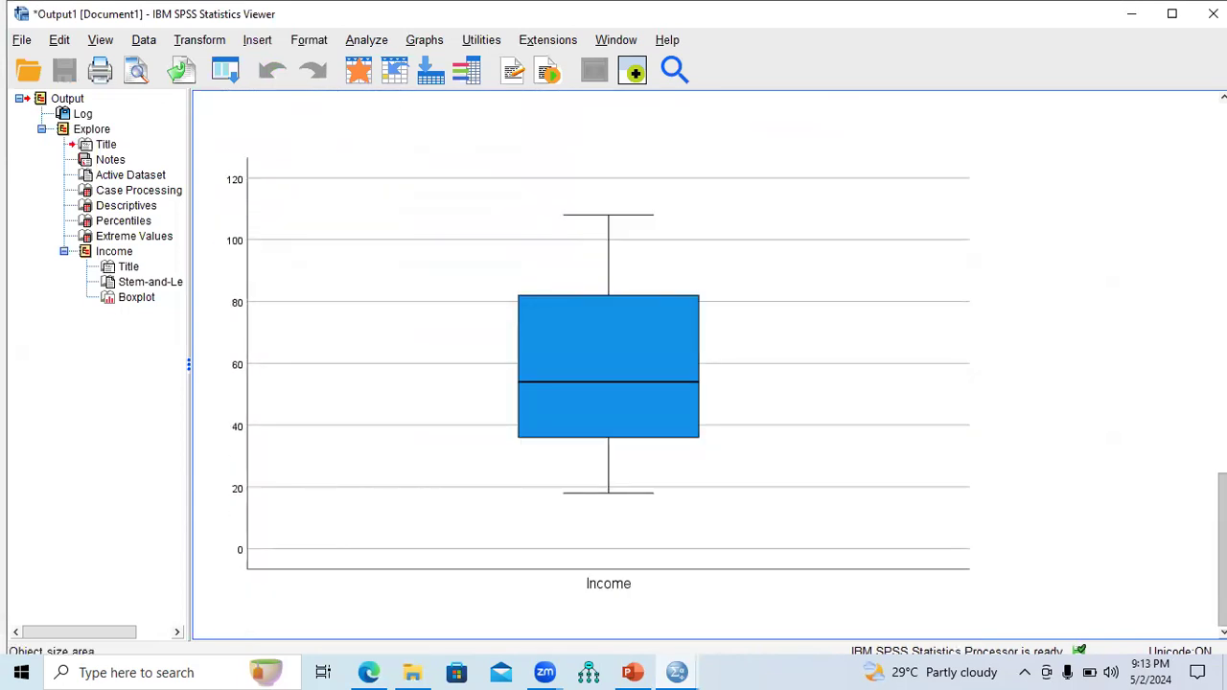
click(522, 337)
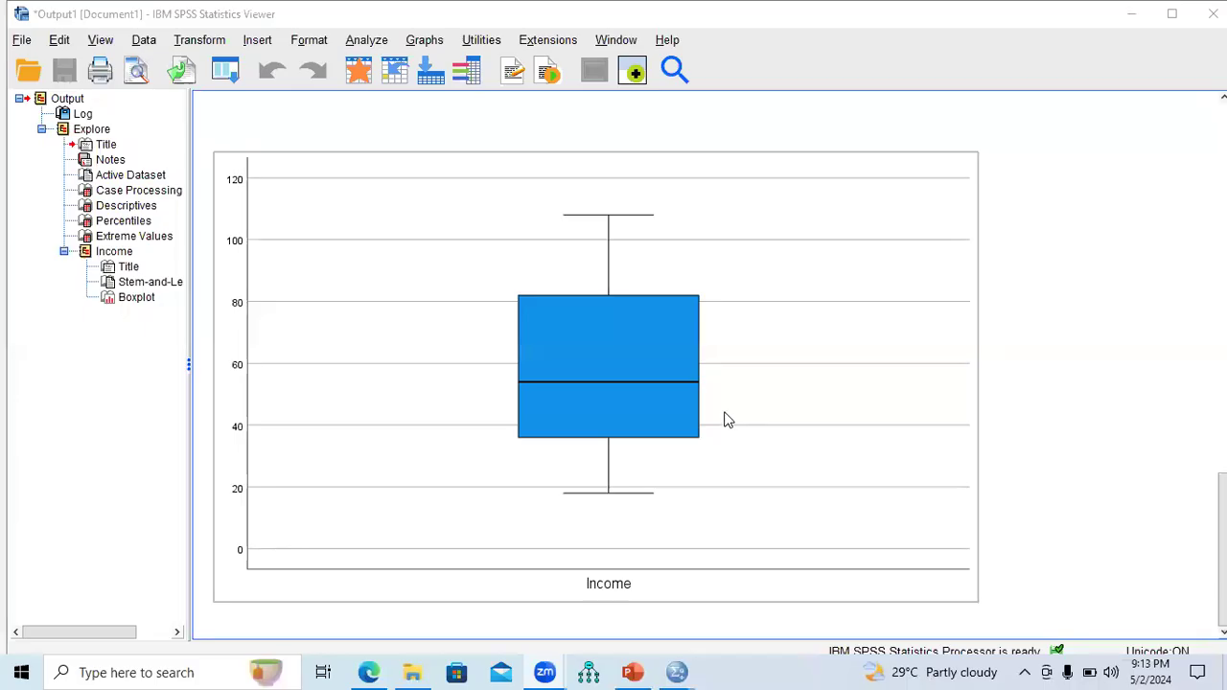
scroll(608, 374, down, 1)
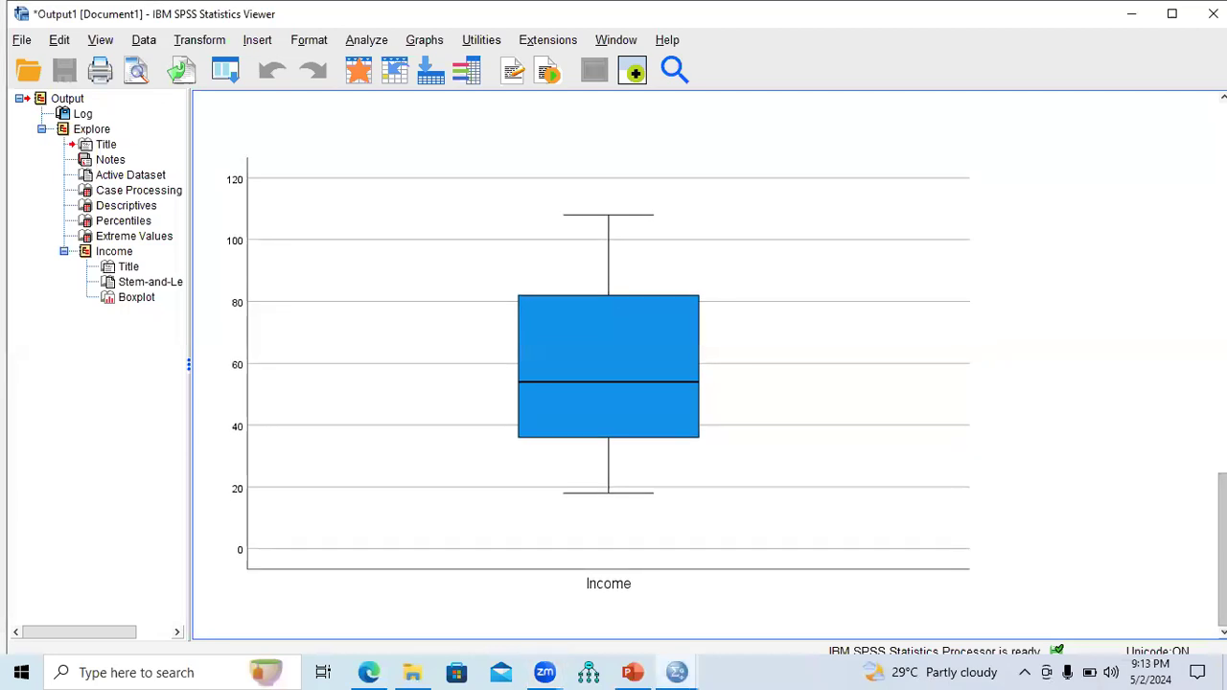
click(637, 498)
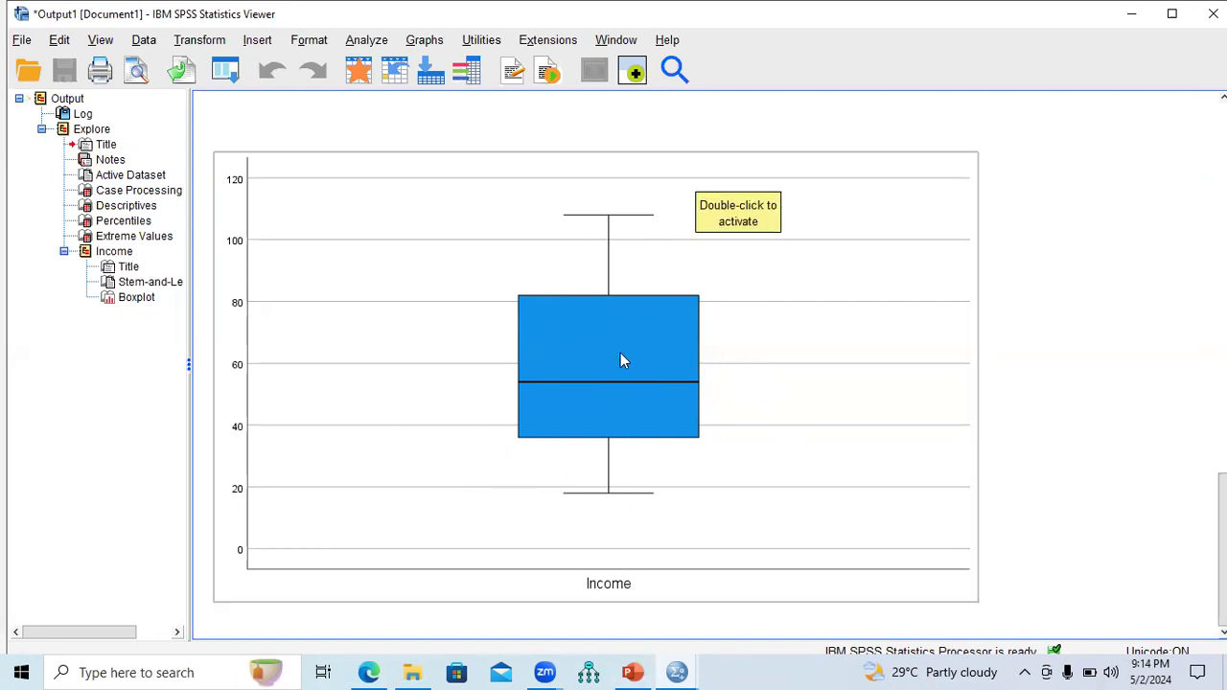
- Switch to PowerPoint, present the Explore method slides up to the percentiles and boxplot explanation, and end the slide show
click(637, 672)
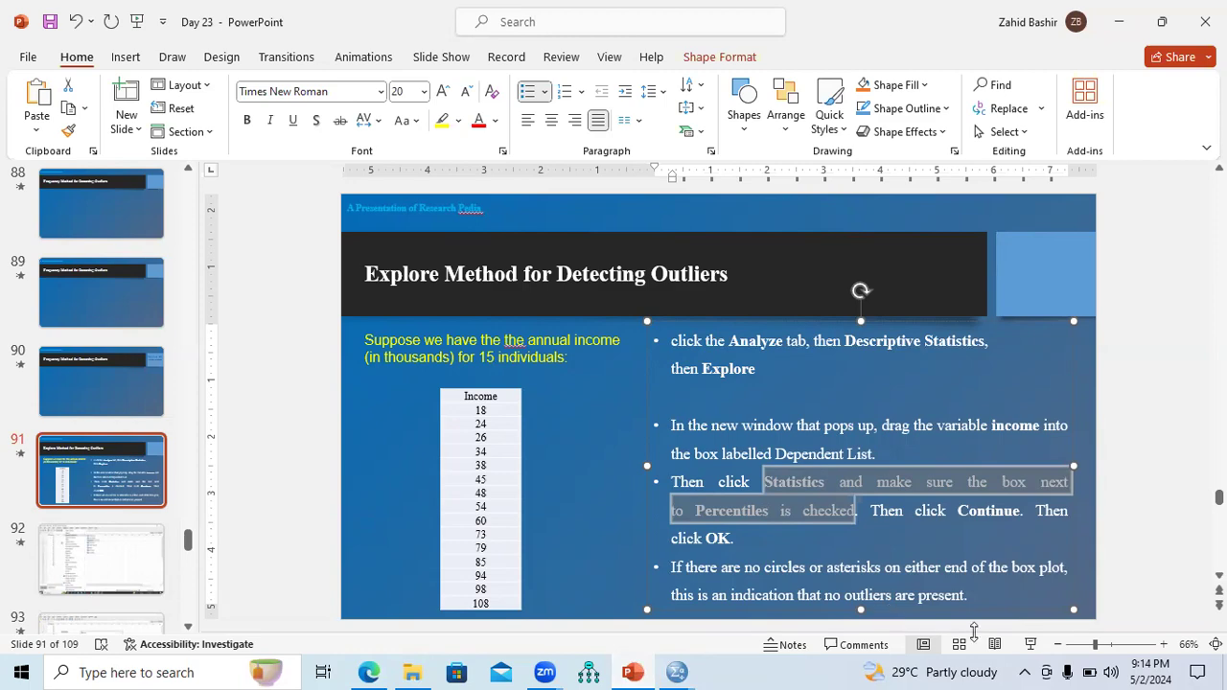
click(1031, 644)
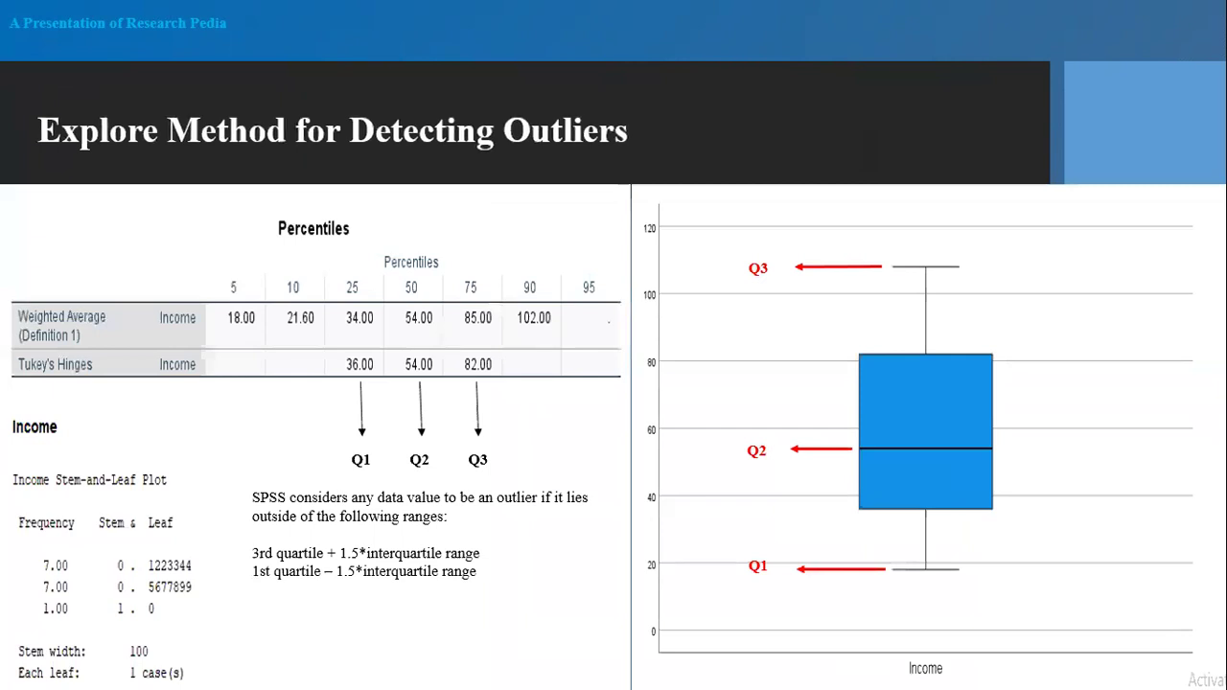
right_click(364, 342)
click(423, 327)
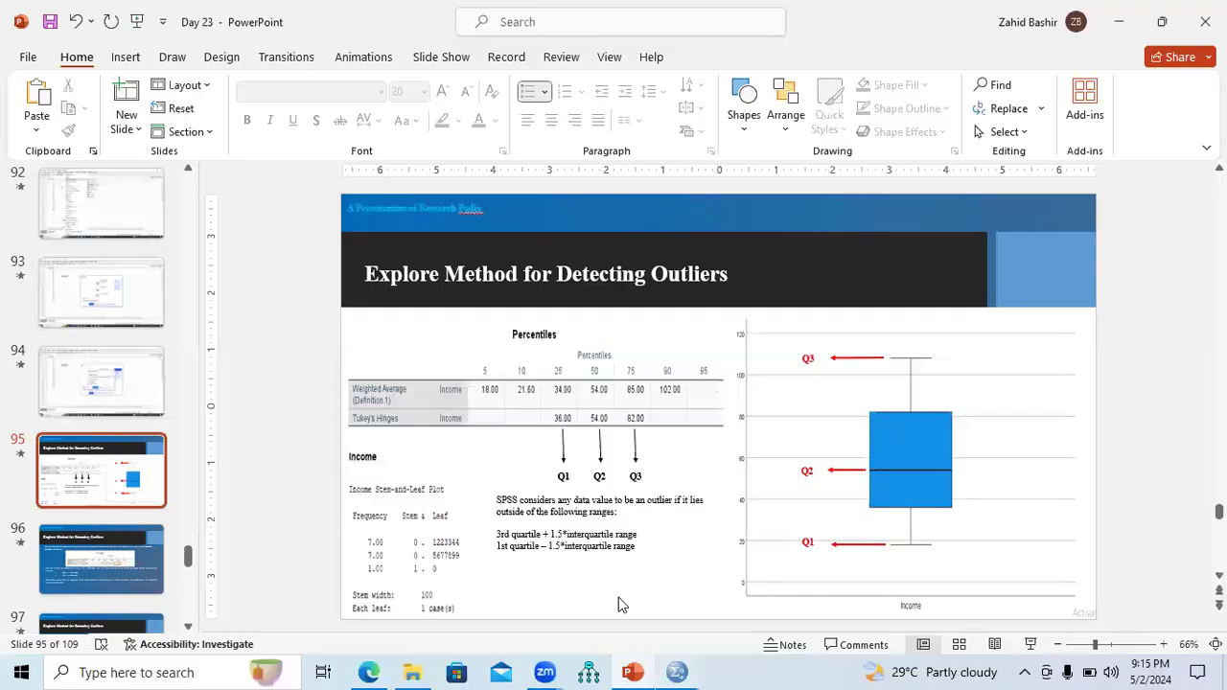
- Examine the Percentiles table in the SPSS output, then return to PowerPoint and present the slide explaining quartiles and outlier ranges
mouse_move(680, 671)
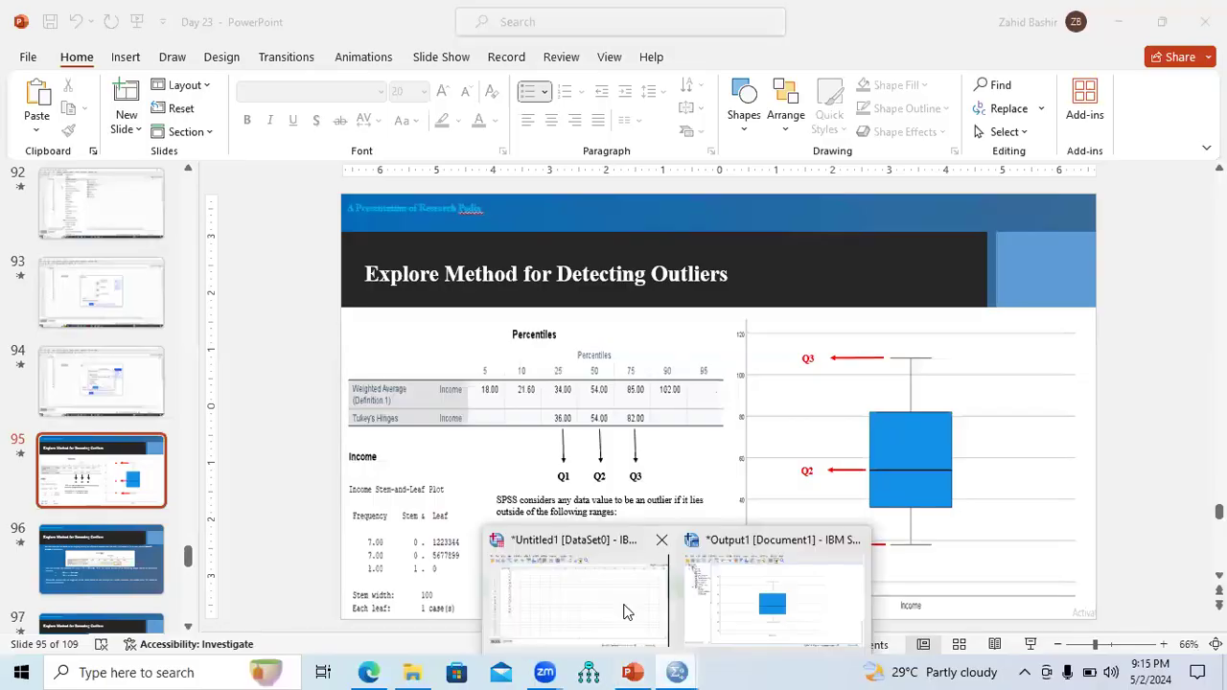
click(724, 614)
scroll(613, 384, up, 5)
scroll(614, 365, up, 10)
scroll(1011, 274, up, 2)
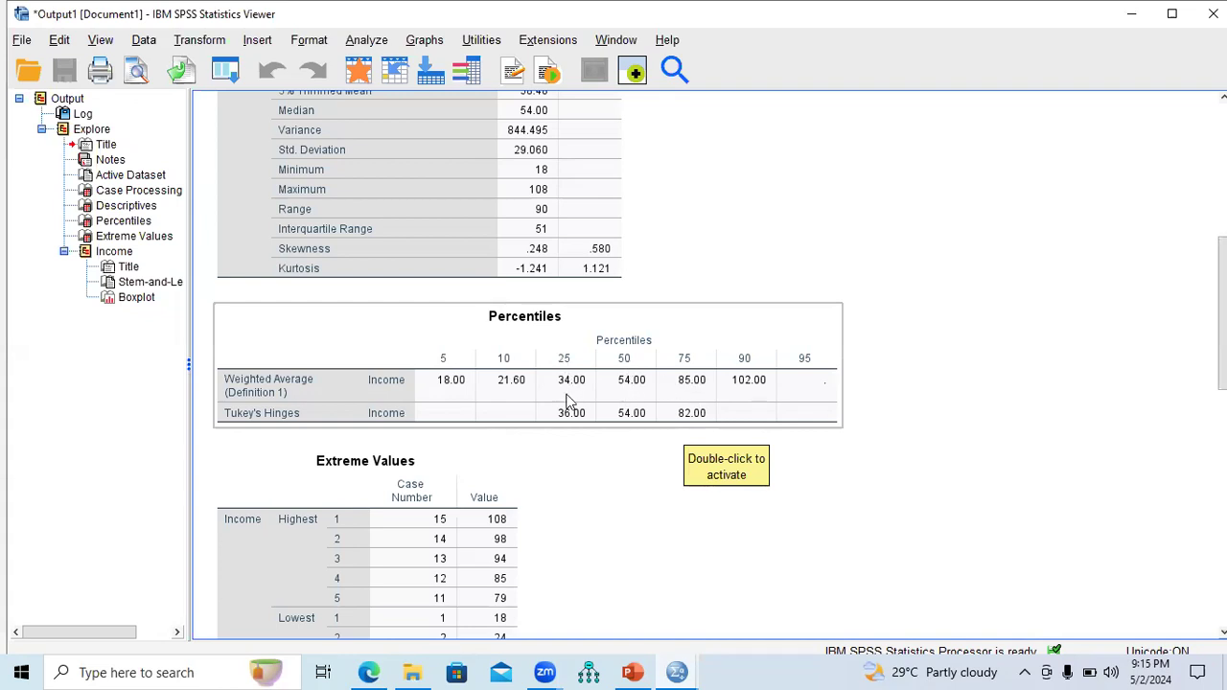
click(633, 672)
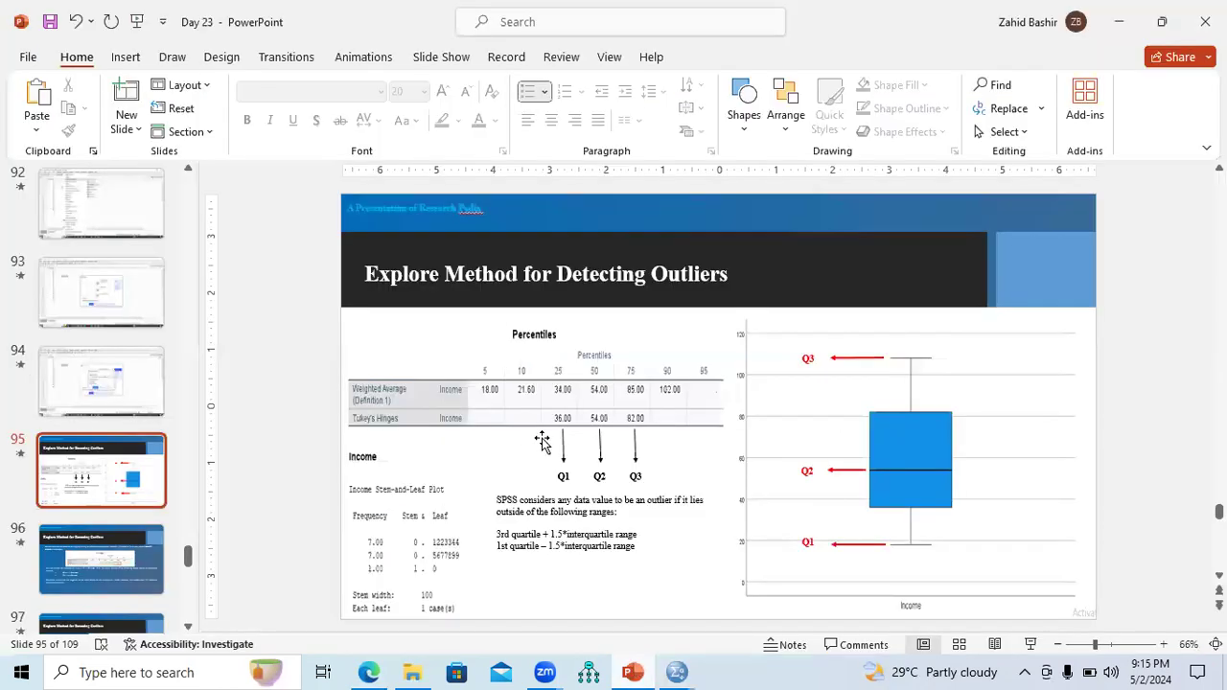
click(1031, 644)
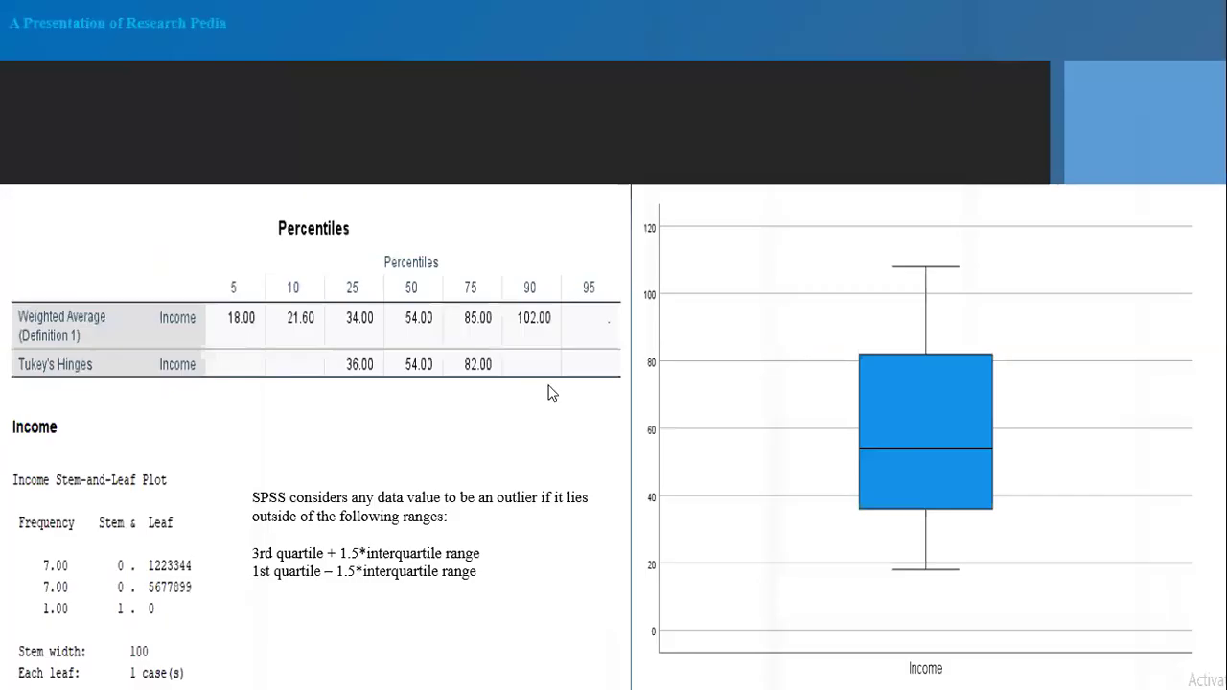
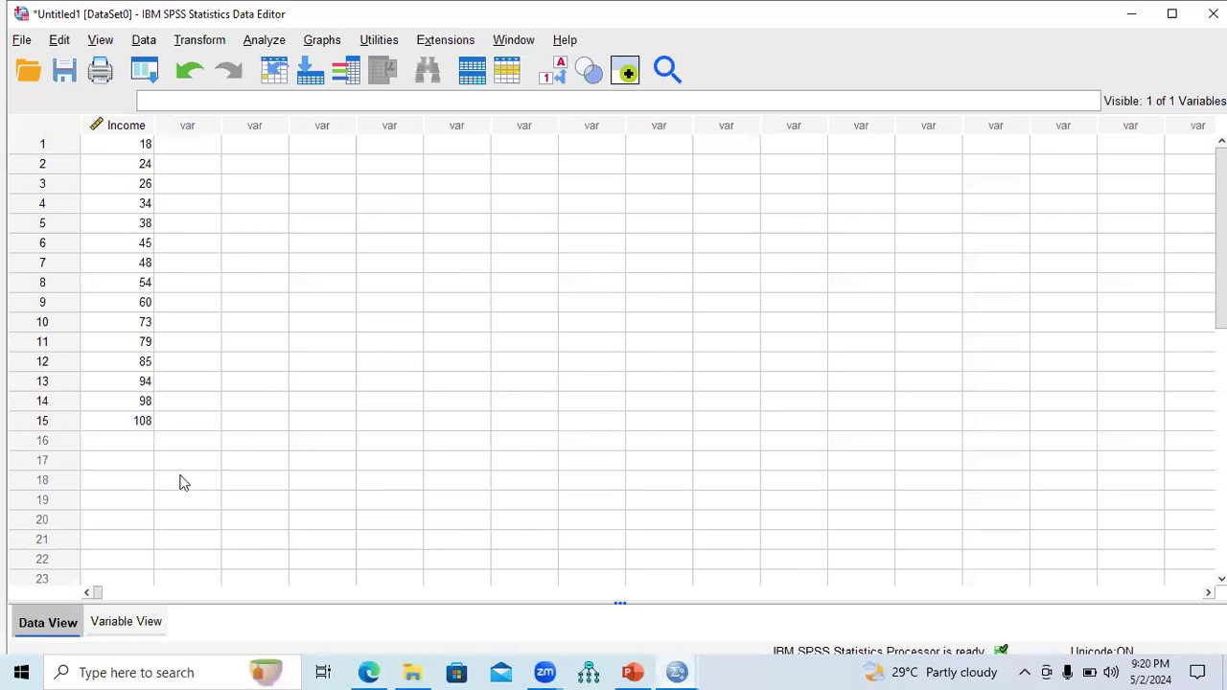
- Set the 15th Income value to 152, check the upper outlier limit on the interquartile range slide in PowerPoint, and return to the SPSS data
click(136, 424)
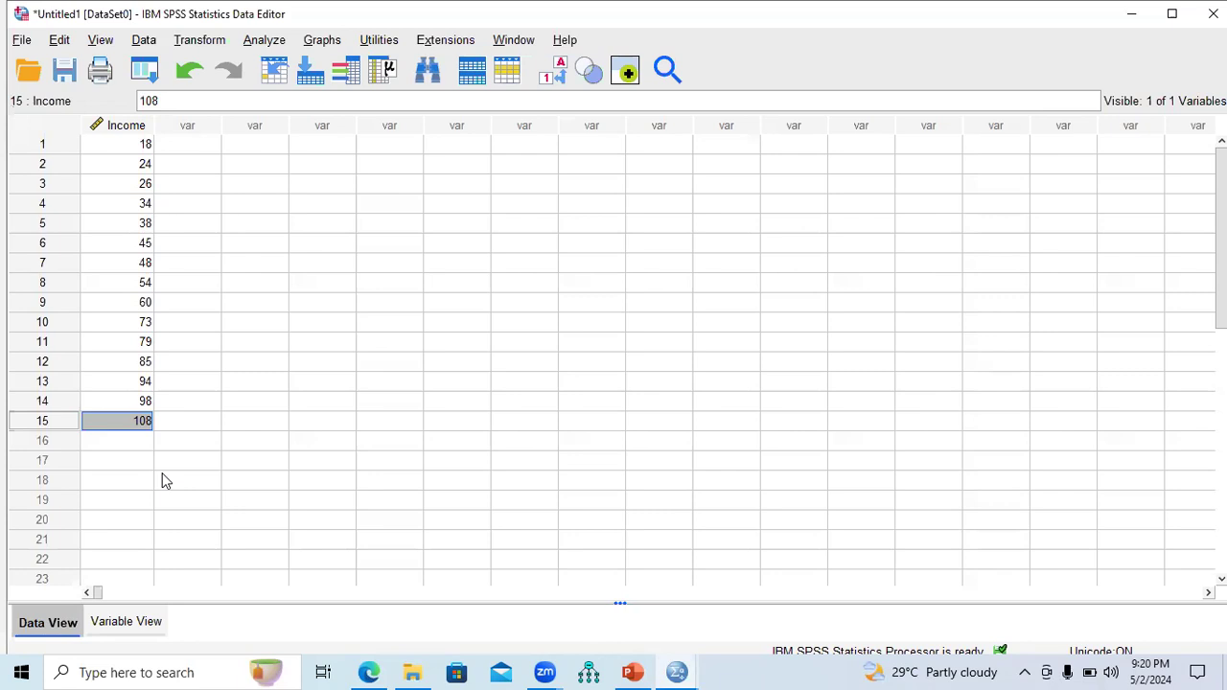
text(152)
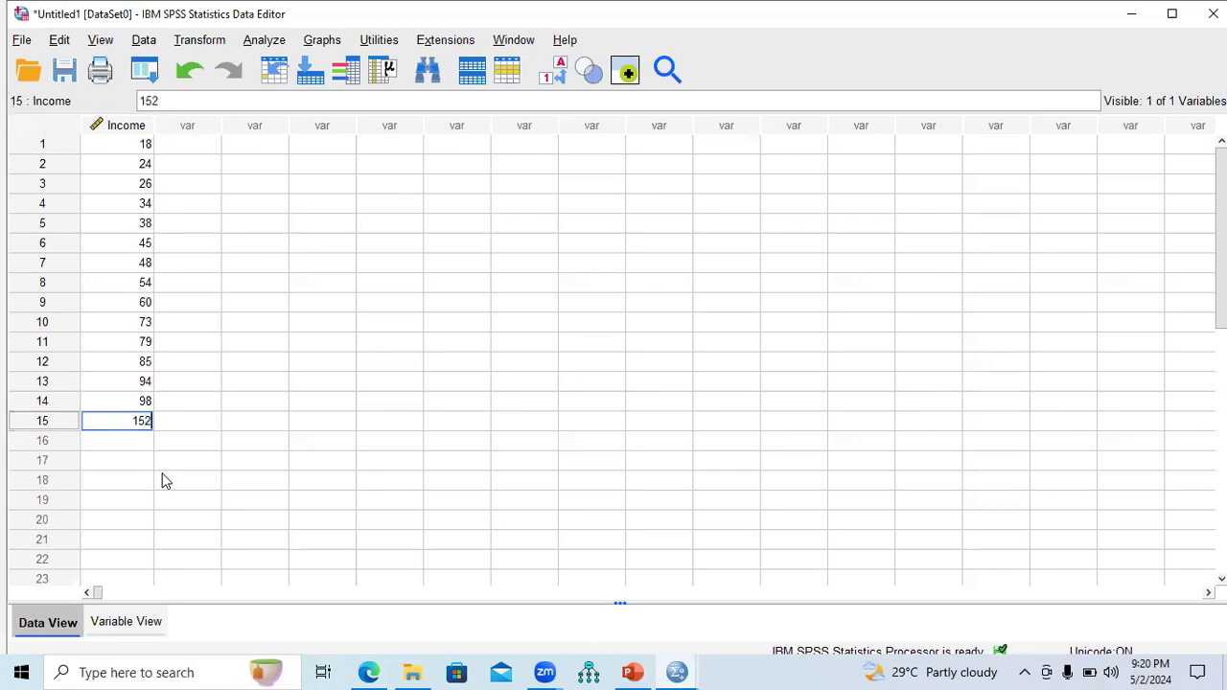
click(632, 672)
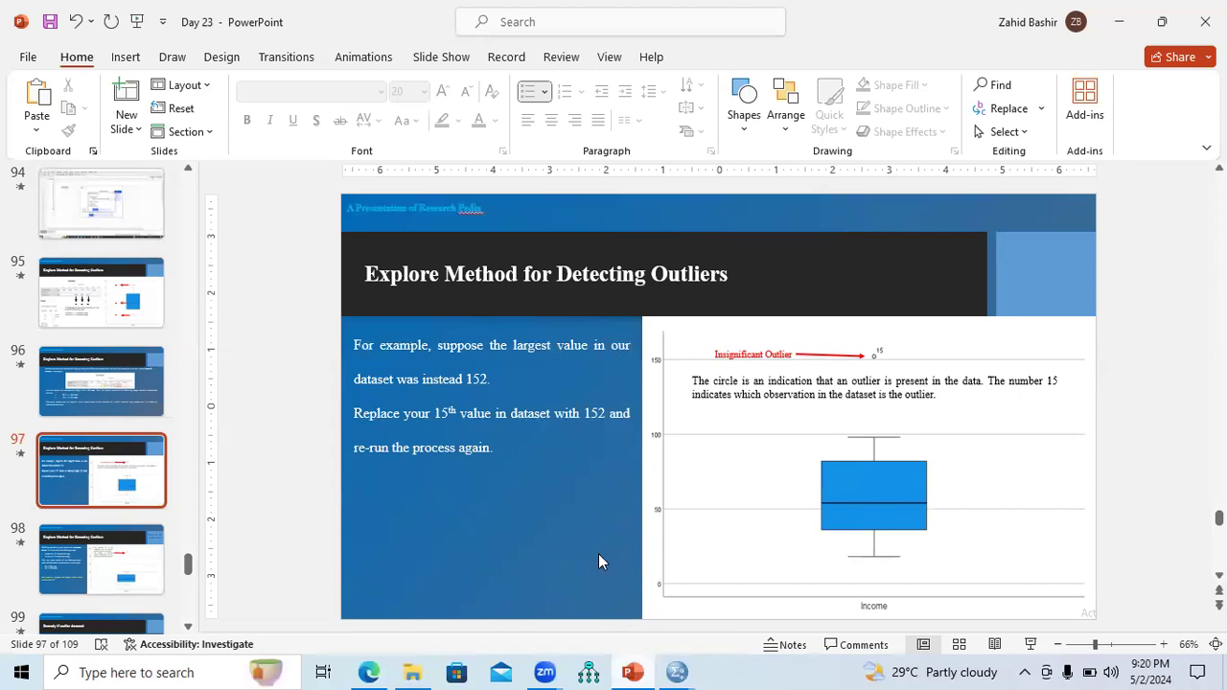
click(144, 411)
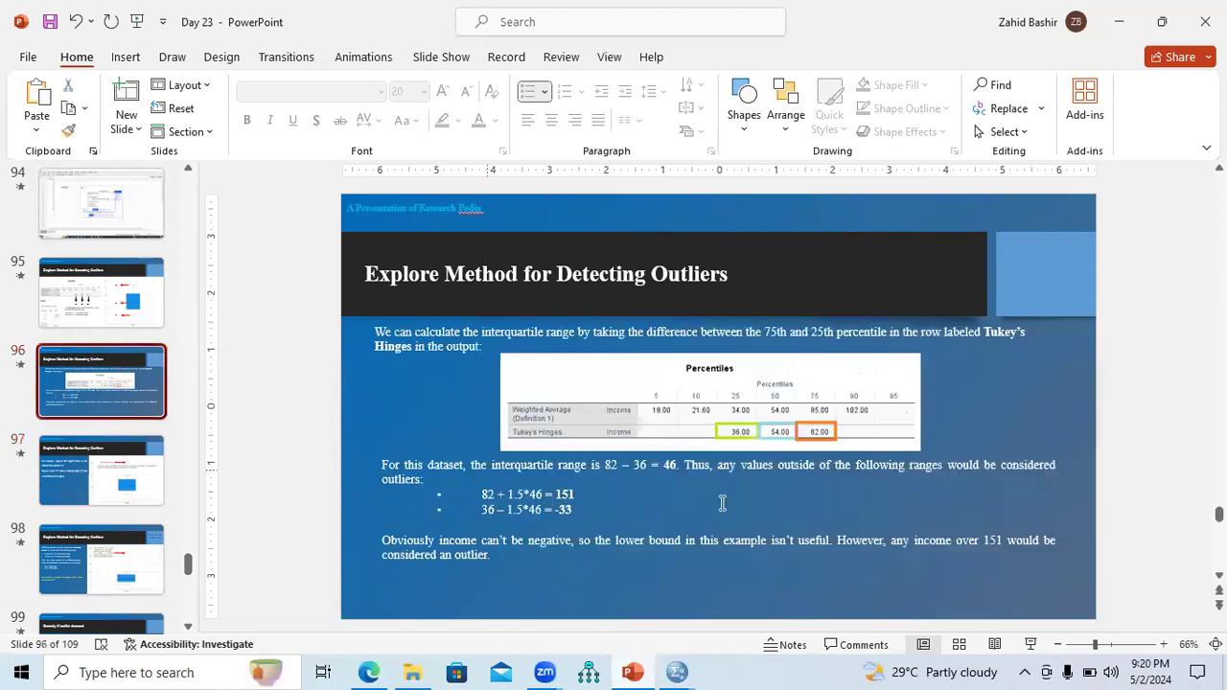
double_click(565, 494)
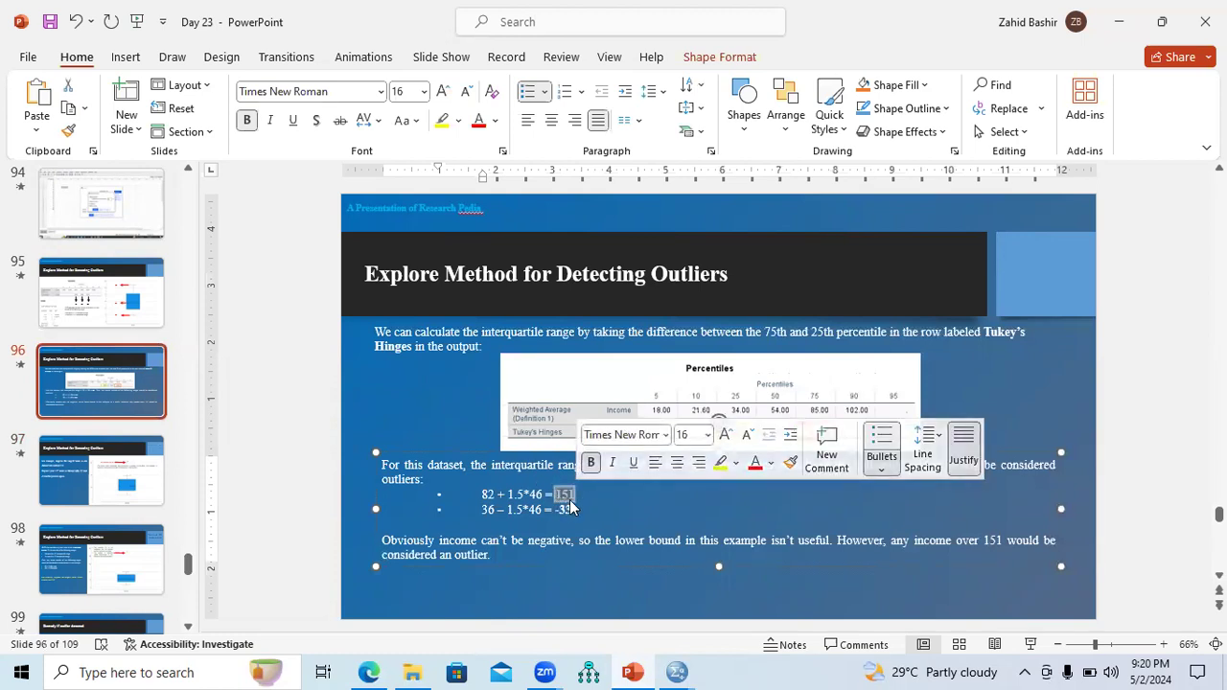
mouse_move(673, 670)
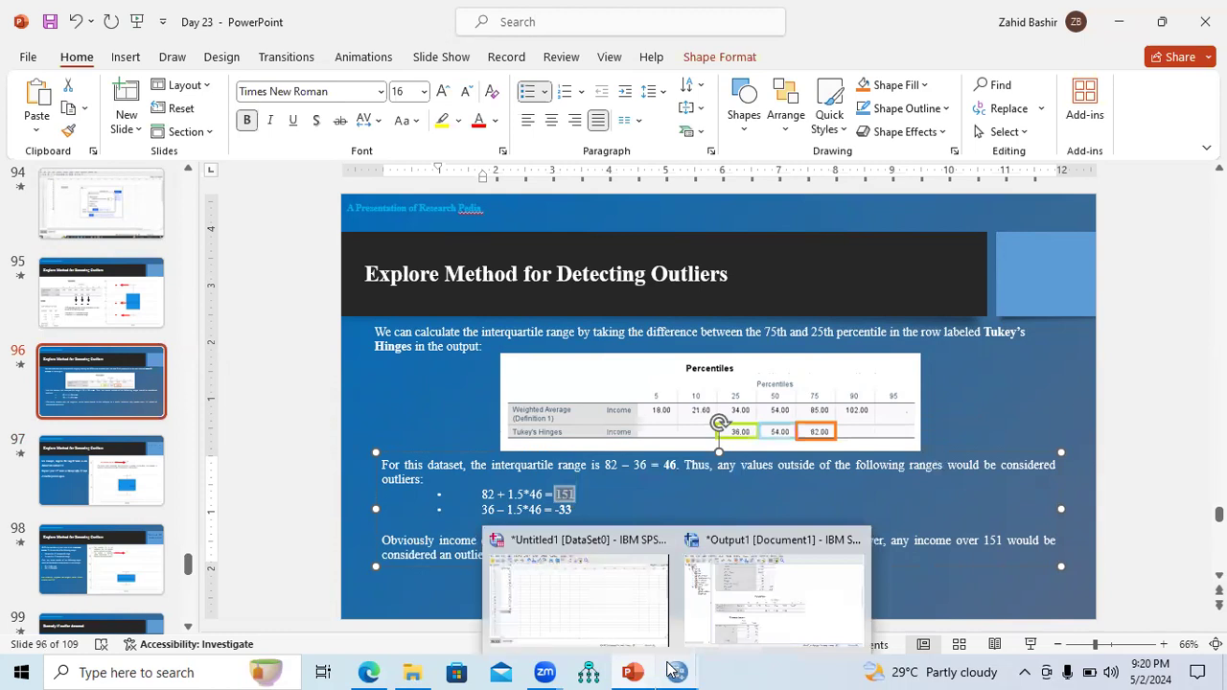
click(640, 671)
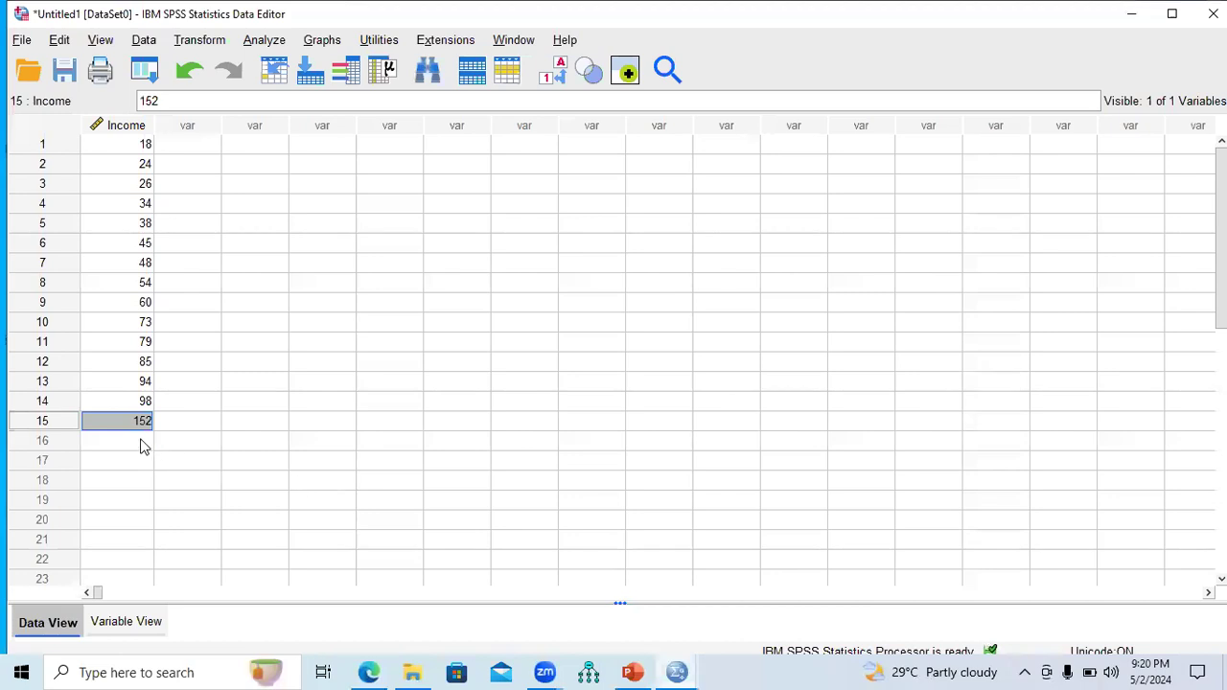
click(142, 443)
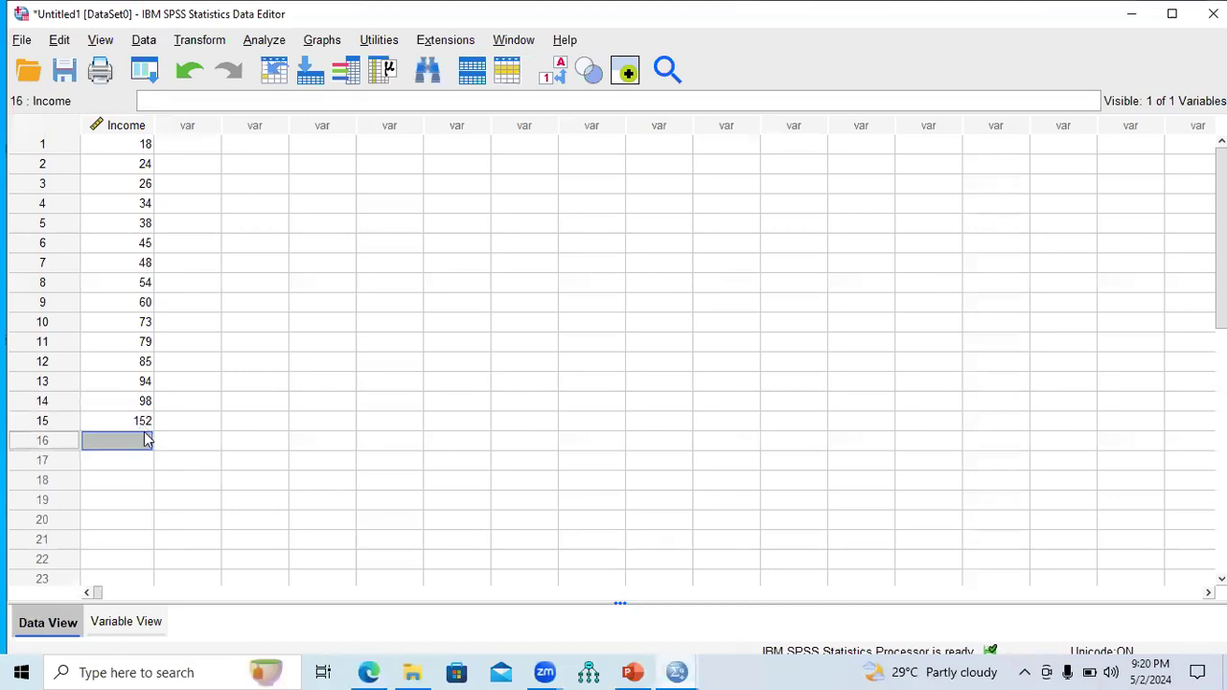
- Rerun the Explore analysis on Income with Descriptives, Outliers and Percentiles enabled, and check the new boxplot for an outlier marker
click(277, 43)
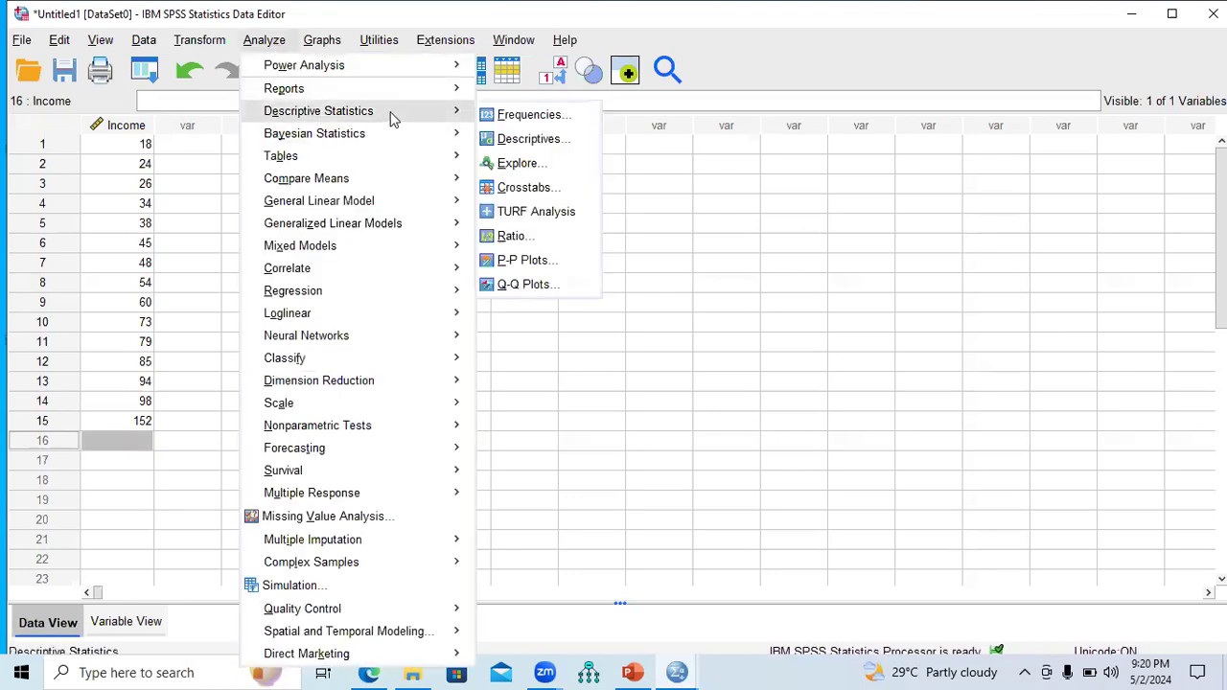
mouse_move(434, 117)
click(520, 165)
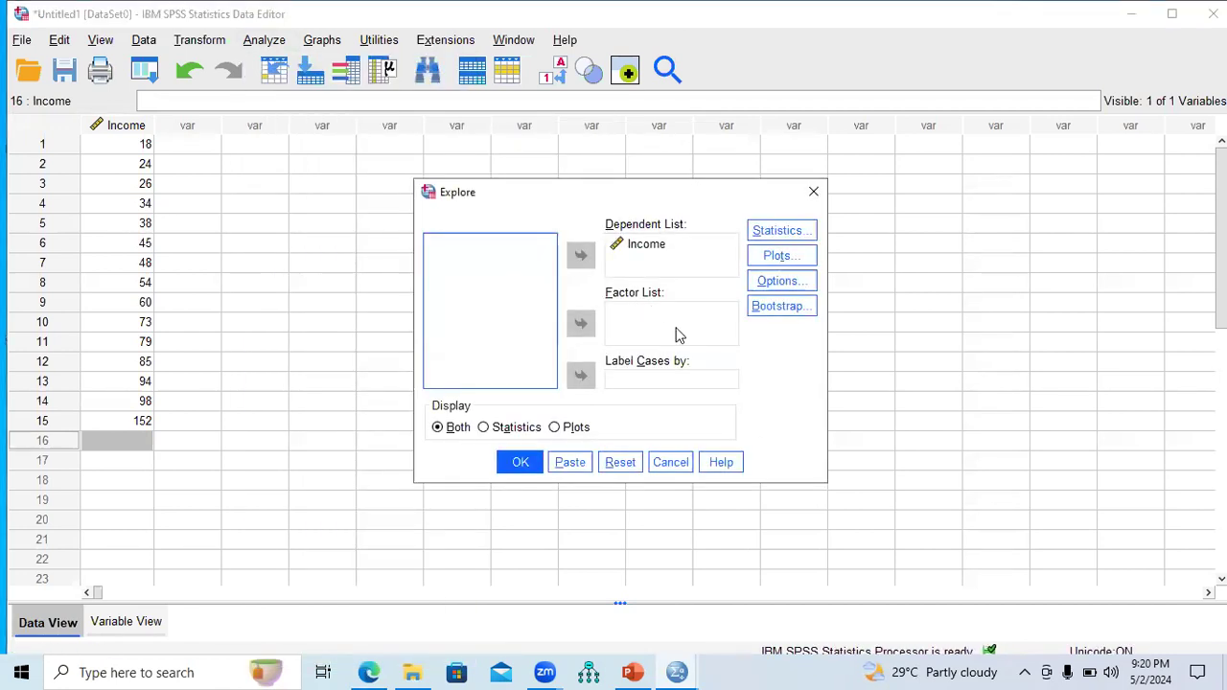
click(779, 231)
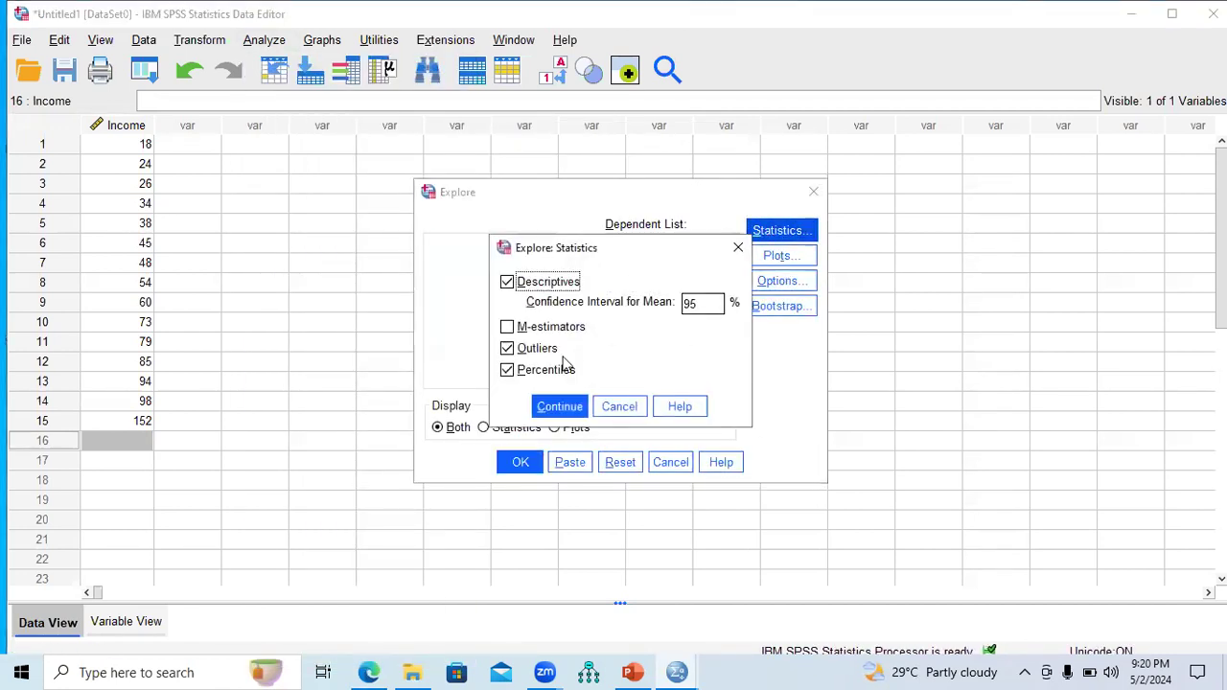
click(554, 409)
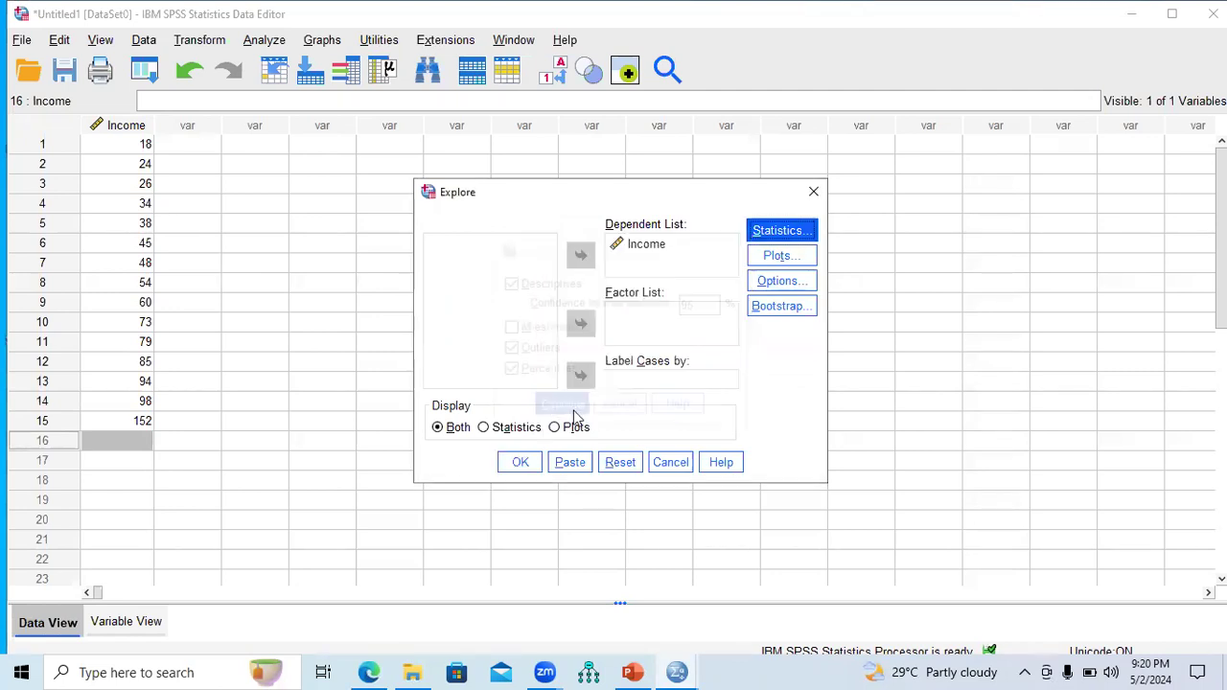
click(517, 465)
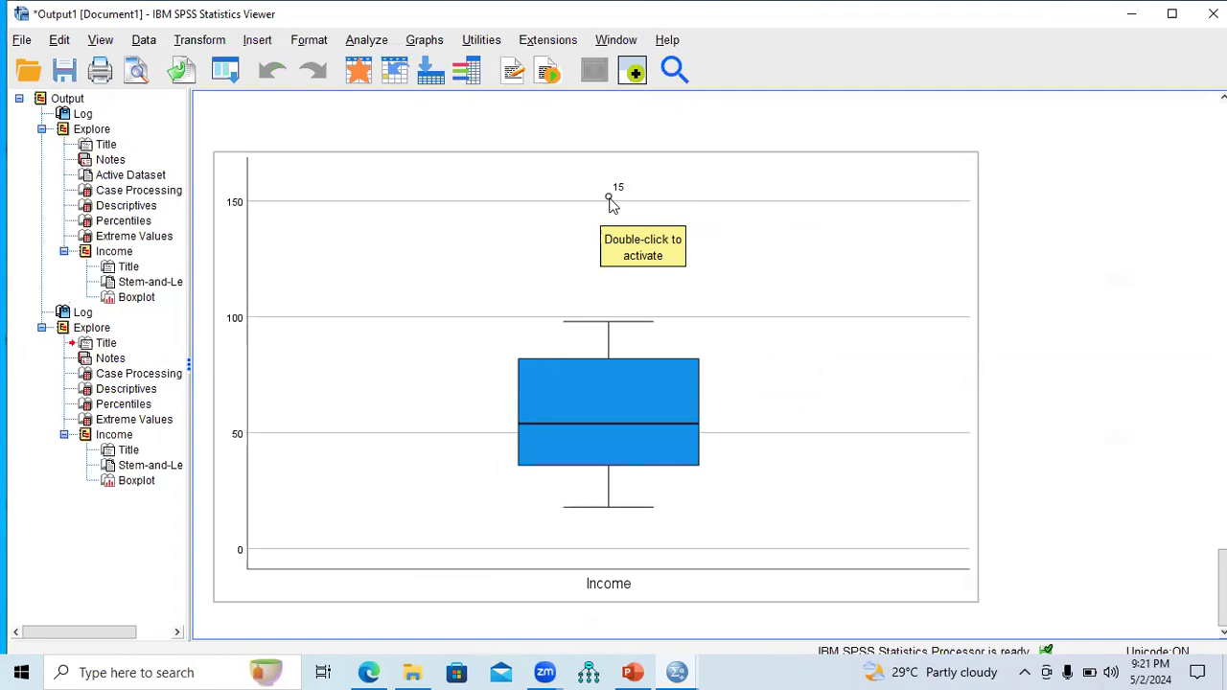
- Switch to PowerPoint, present the slide on extreme outliers and the 3*interquartile range limits, and end the slide show
click(677, 672)
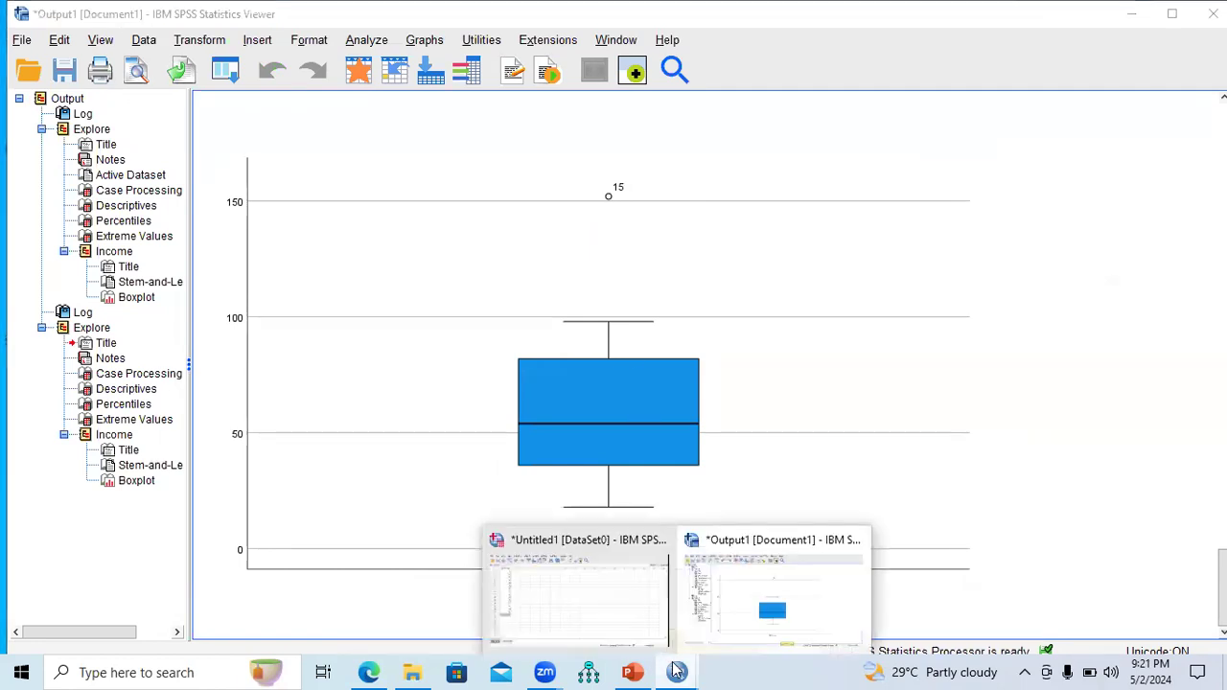
click(616, 602)
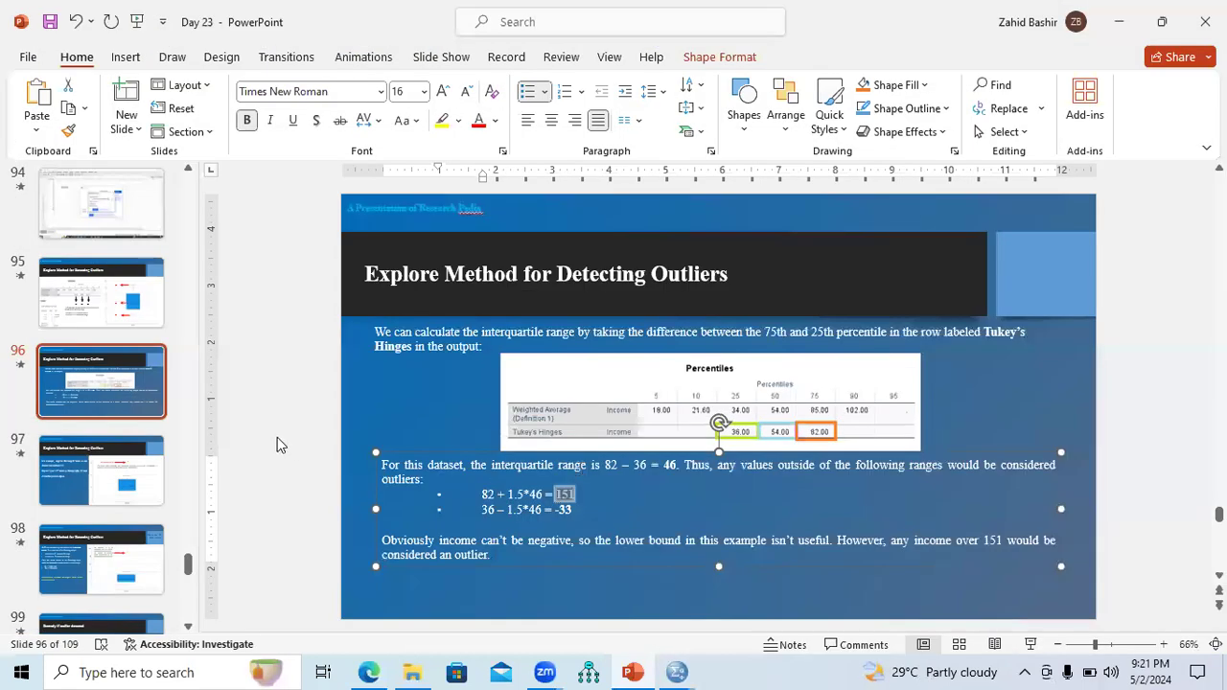
drag(189, 567, 189, 574)
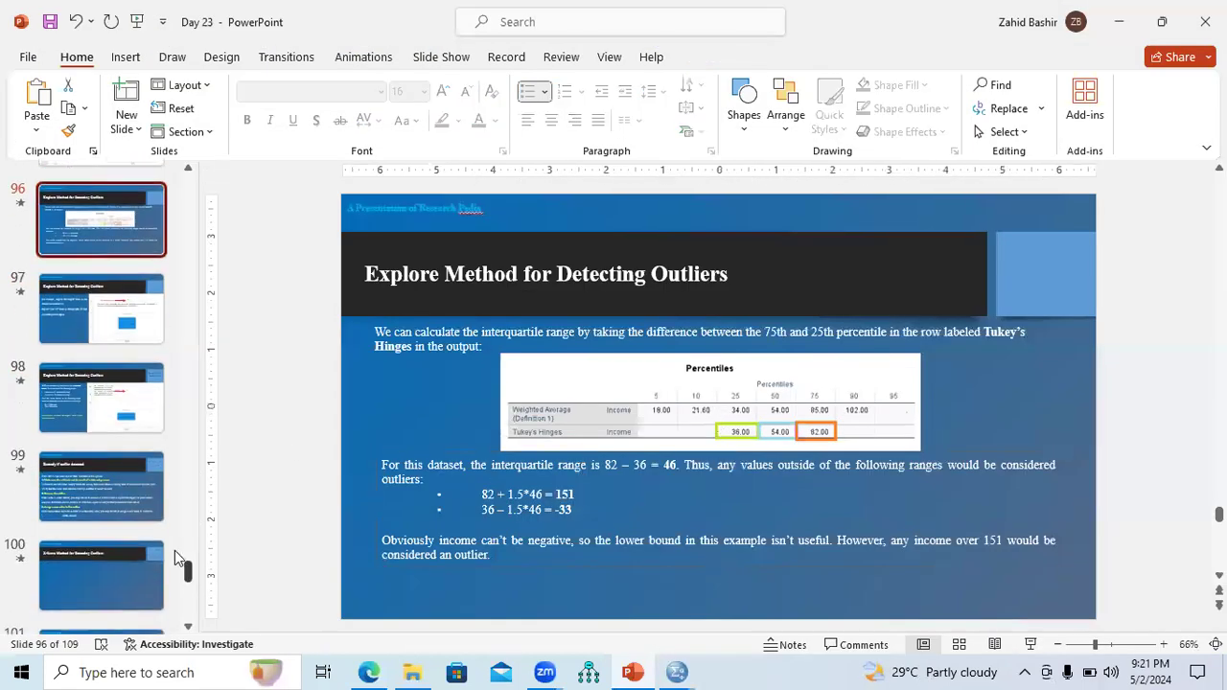
click(126, 427)
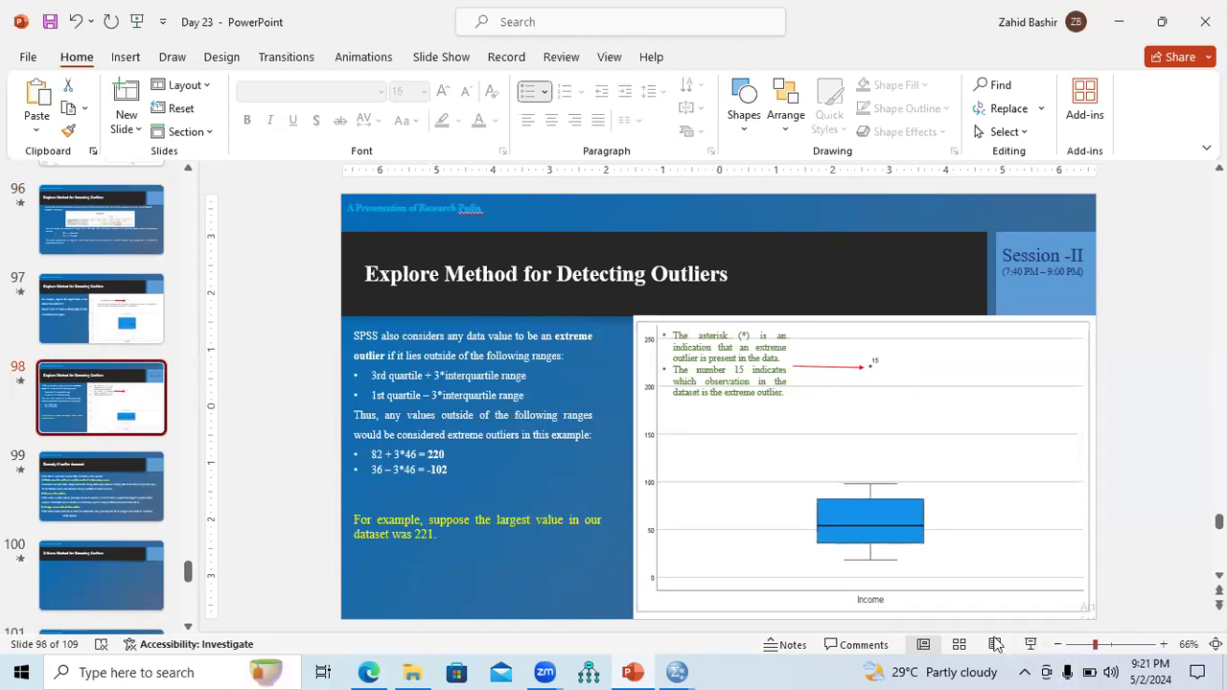
click(1031, 645)
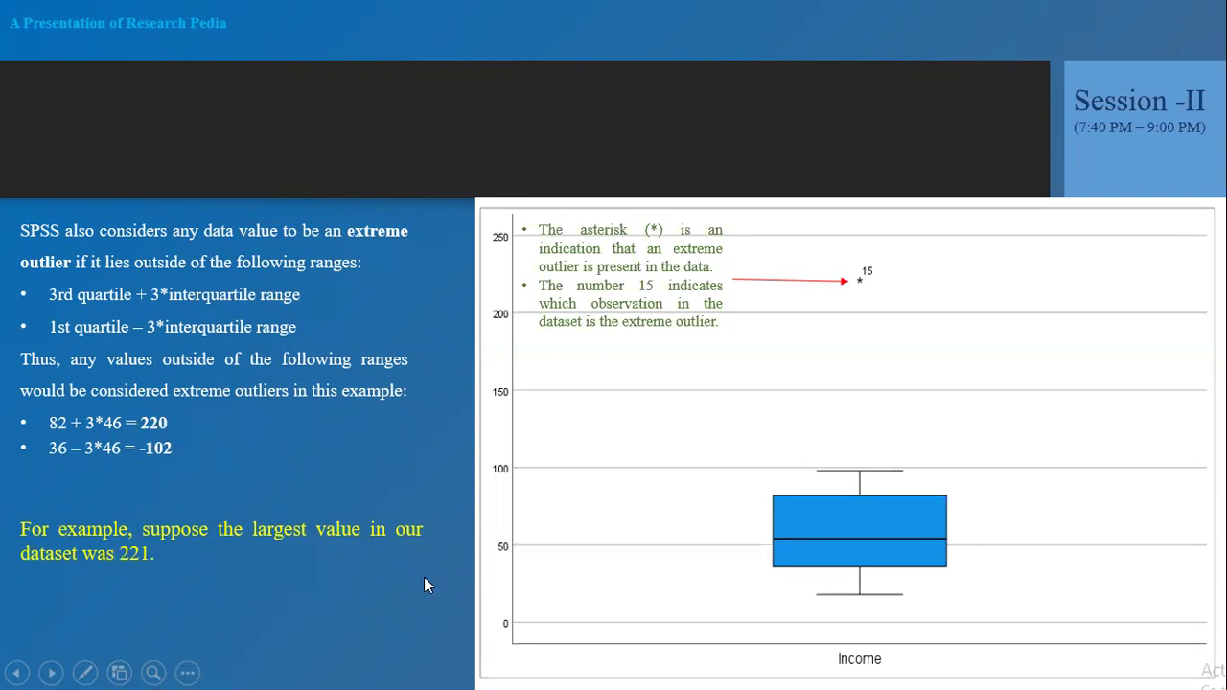
right_click(653, 565)
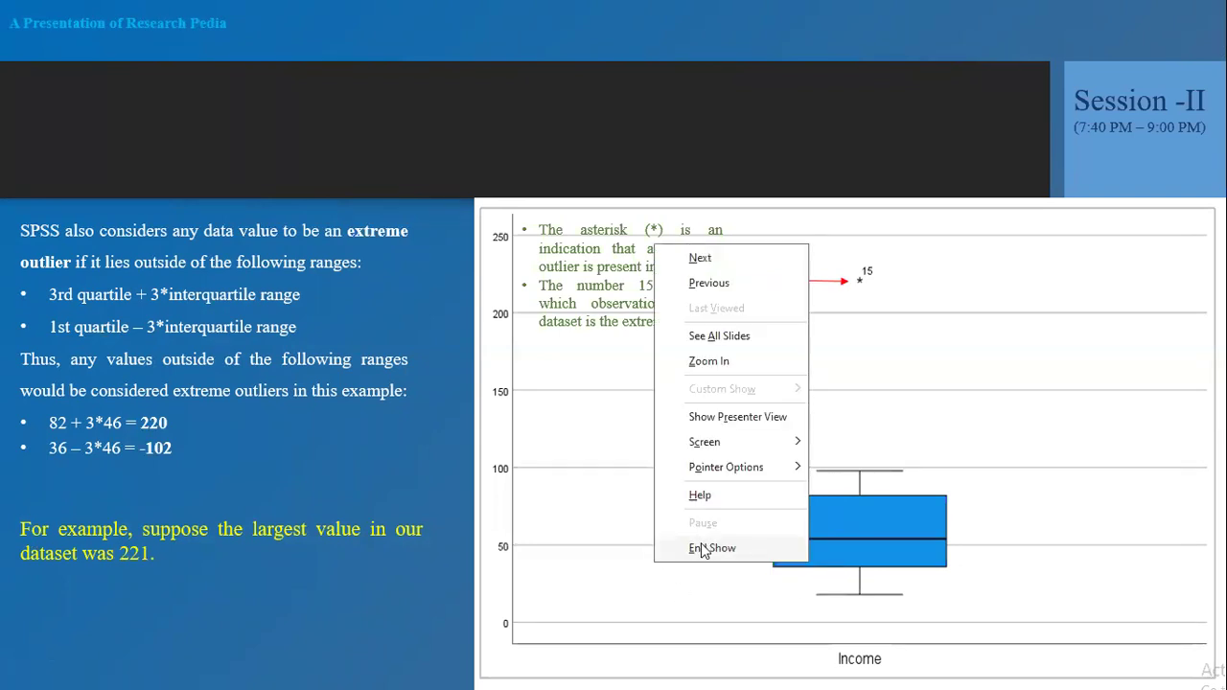
click(703, 548)
- Return to the SPSS Data Editor and set the 15th Income value to 221
mouse_move(677, 672)
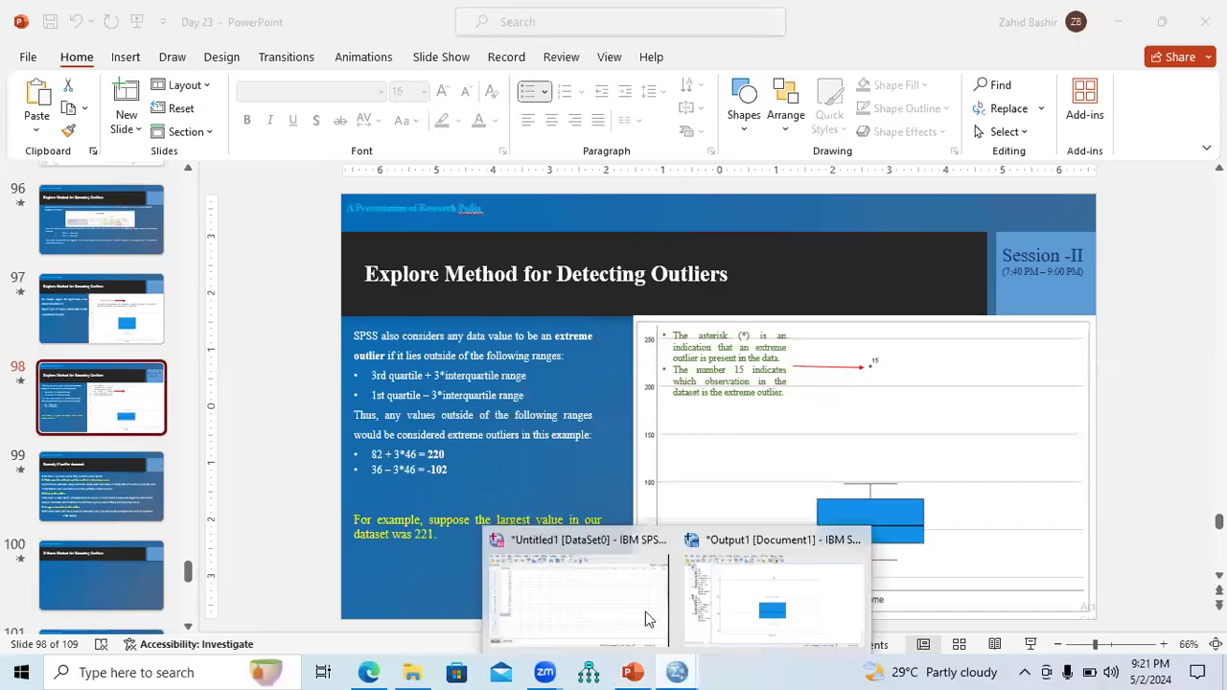
click(547, 617)
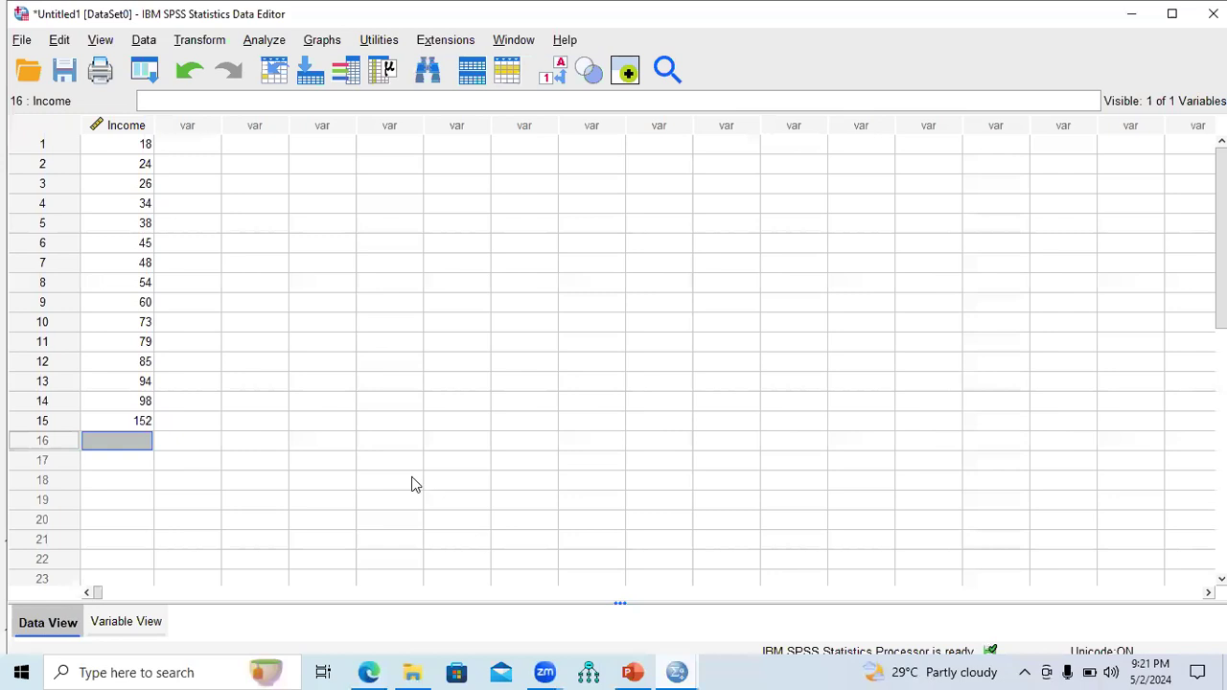
click(148, 424)
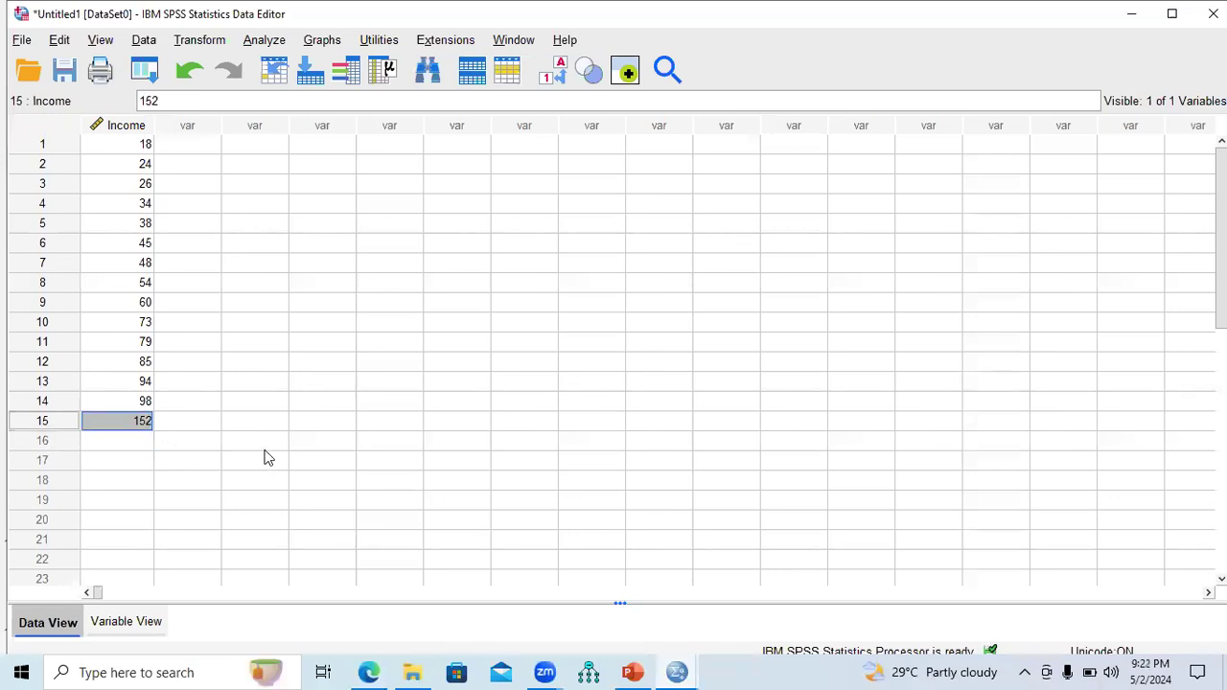
text(221)
click(144, 441)
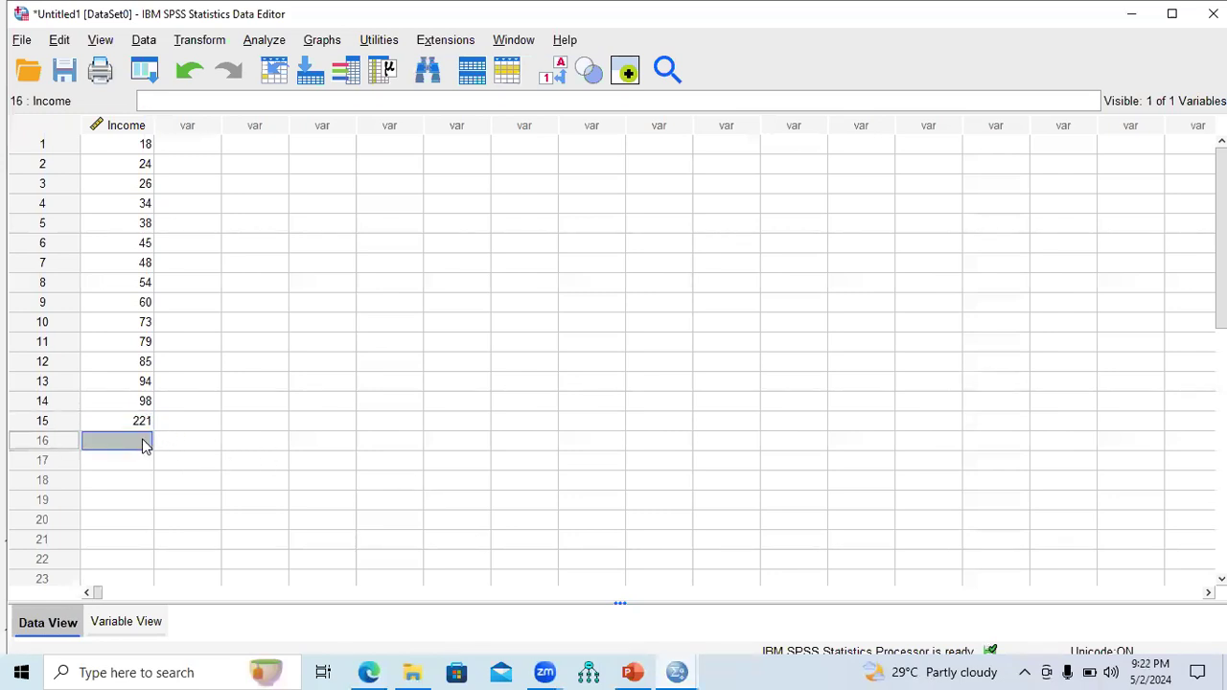
- Run Explore on Income again with the same settings and inspect the resulting boxplot for an extreme outlier marker
click(270, 41)
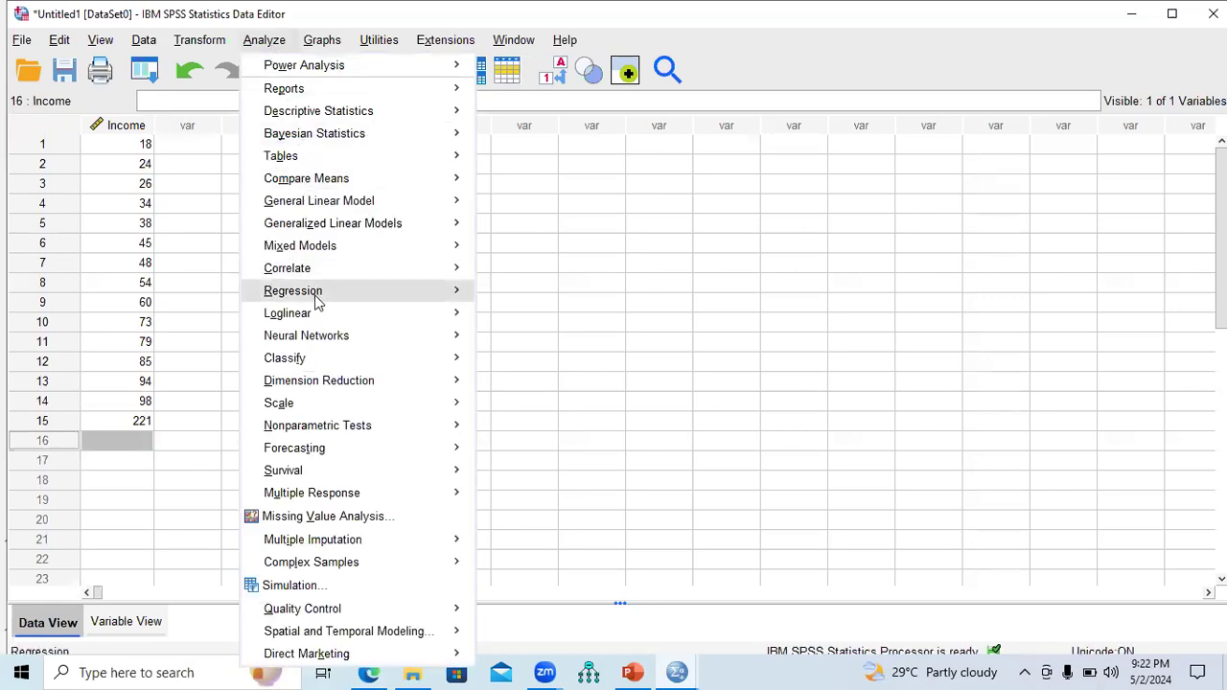
mouse_move(343, 115)
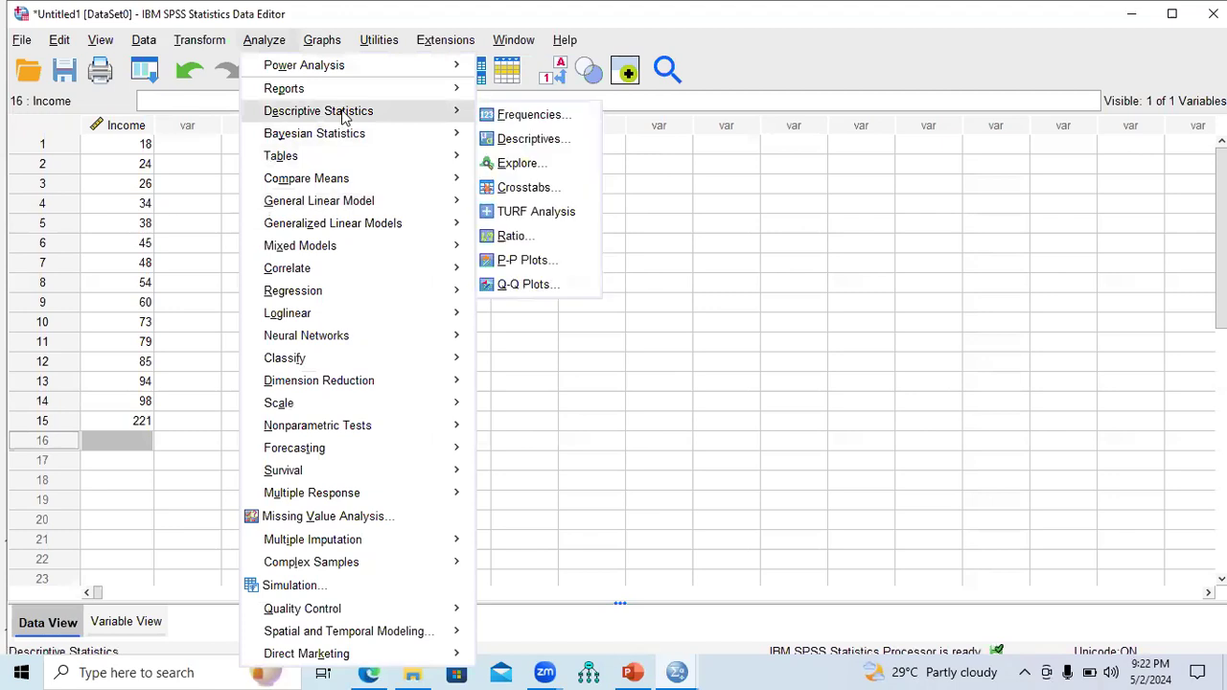
click(518, 164)
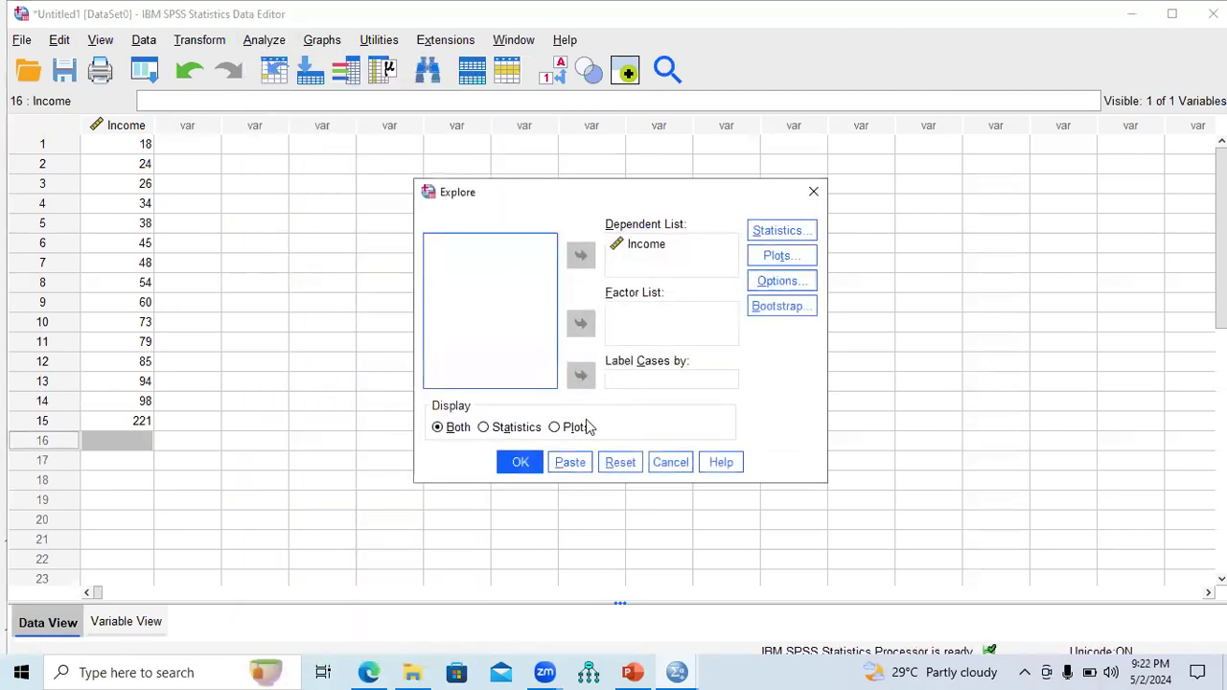
click(521, 461)
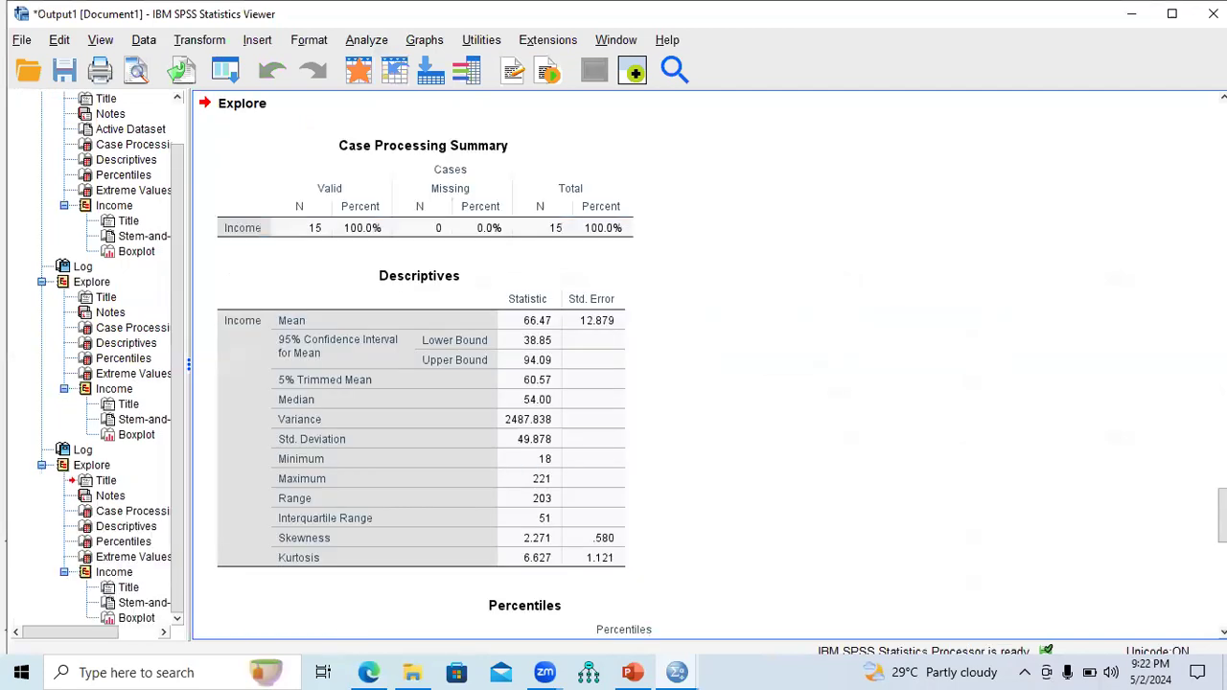
drag(1222, 515, 1223, 601)
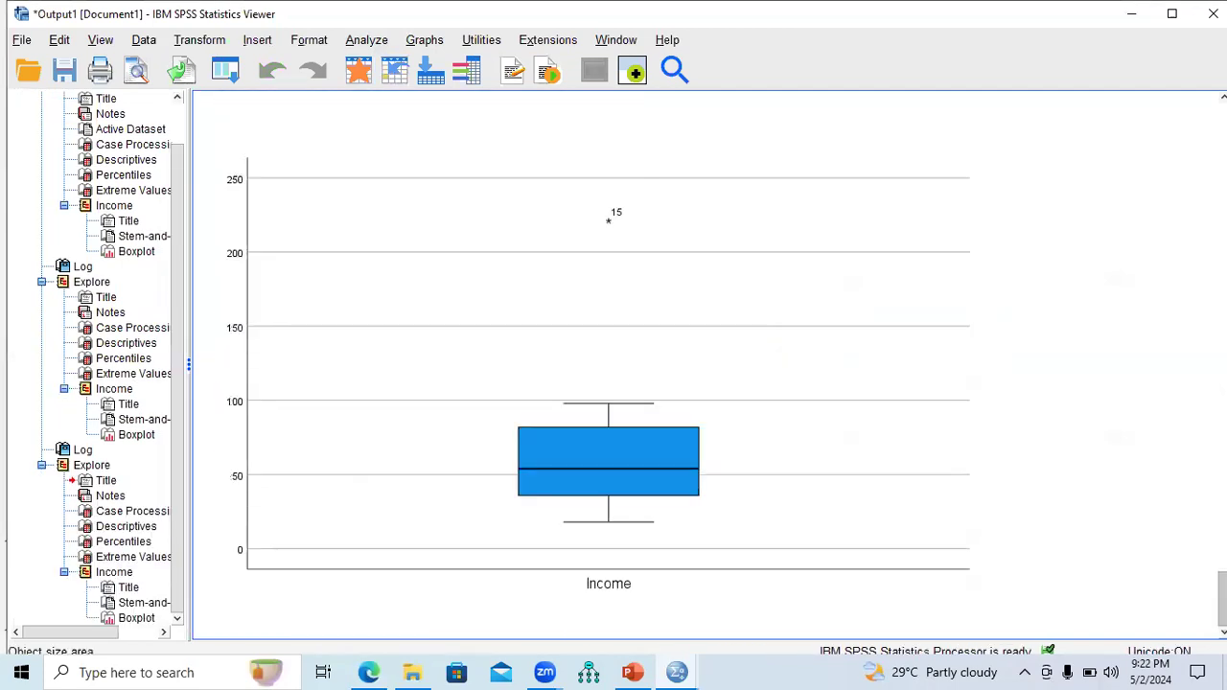
click(625, 246)
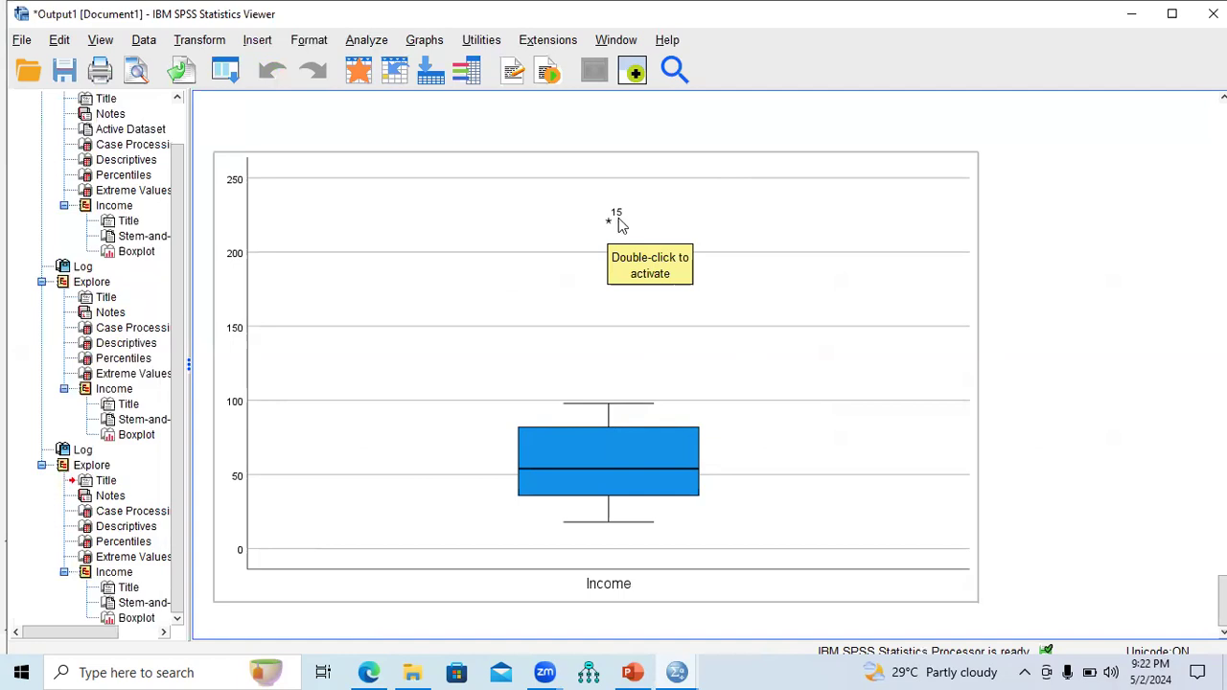
- Locate case 15 in the SPSS data, then compare it with the marked observation in the Income boxplot
mouse_move(670, 668)
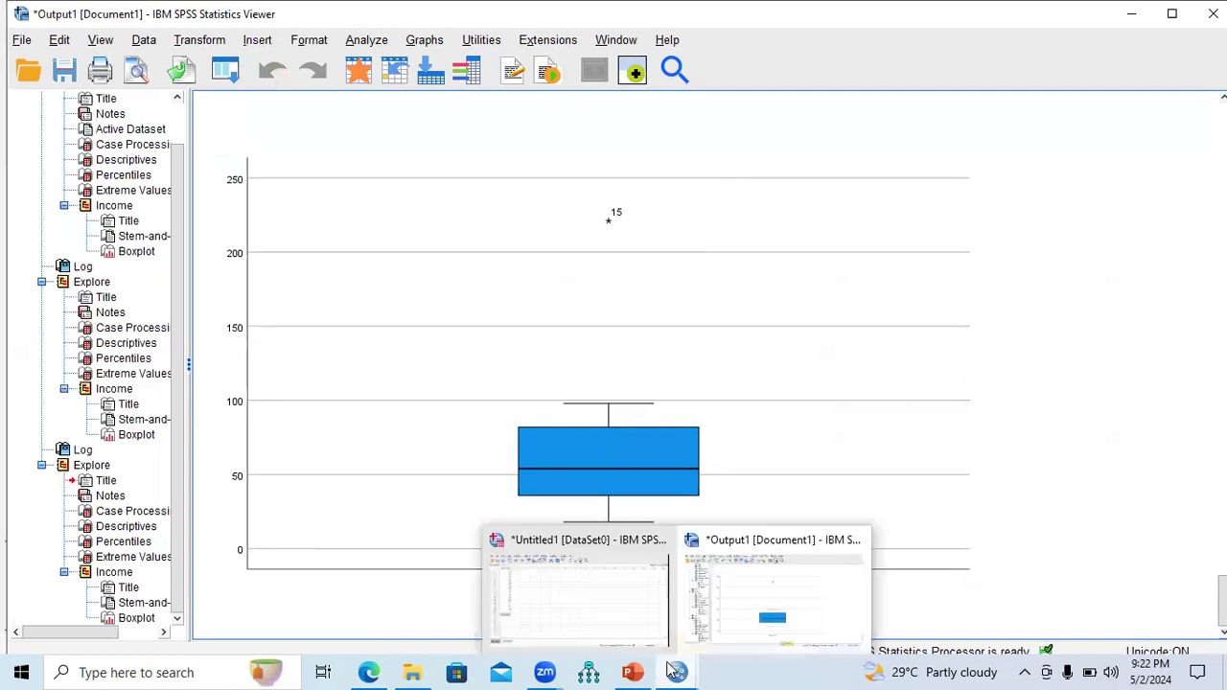
click(597, 624)
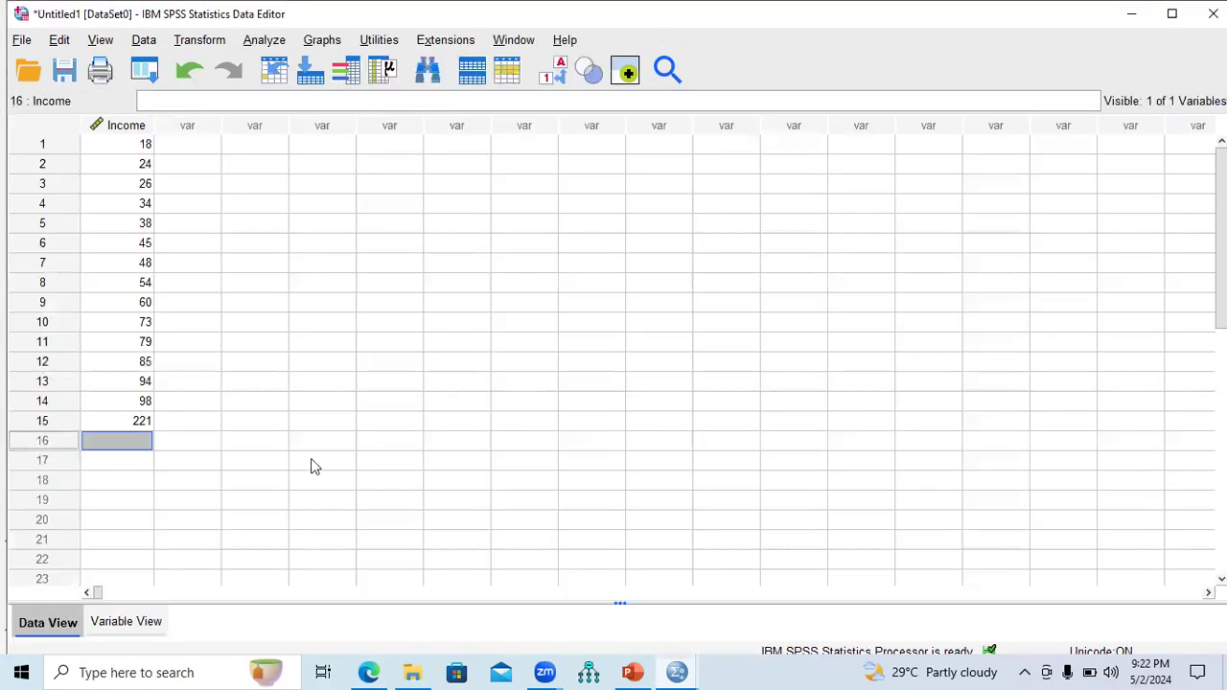
click(30, 423)
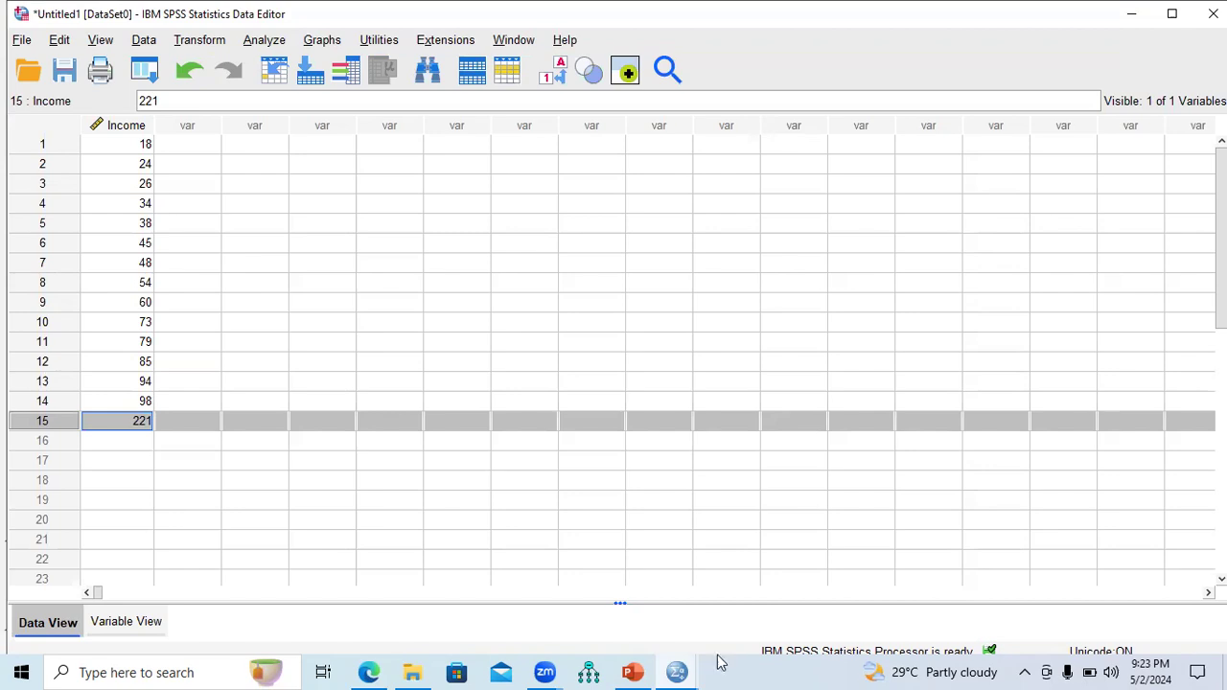
mouse_move(681, 671)
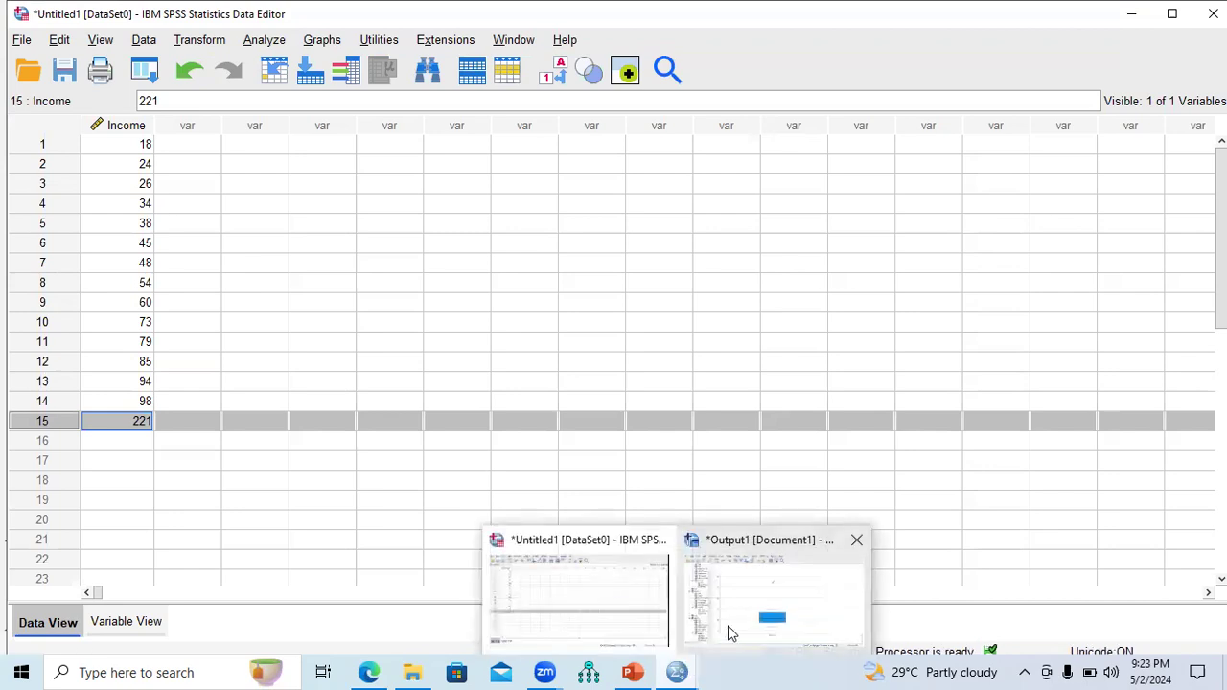
click(729, 631)
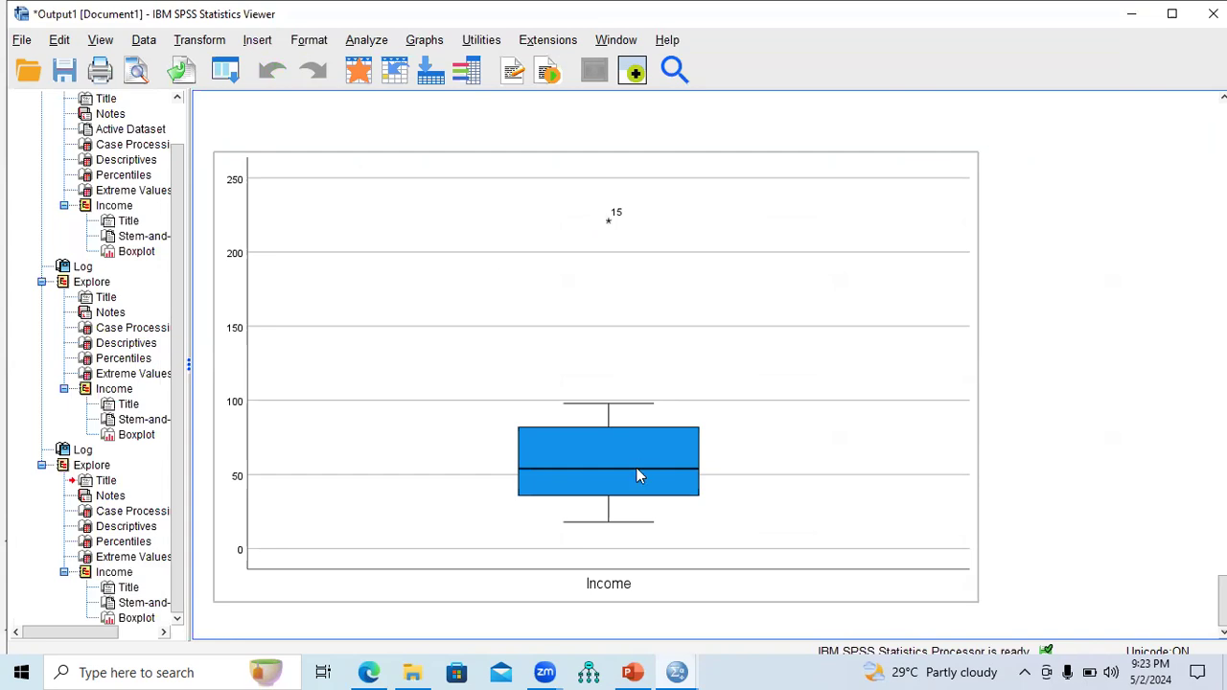
- Switch to PowerPoint and show the "Remedy if outlier detected" slide to review the options for handling an outlier
click(632, 672)
click(111, 500)
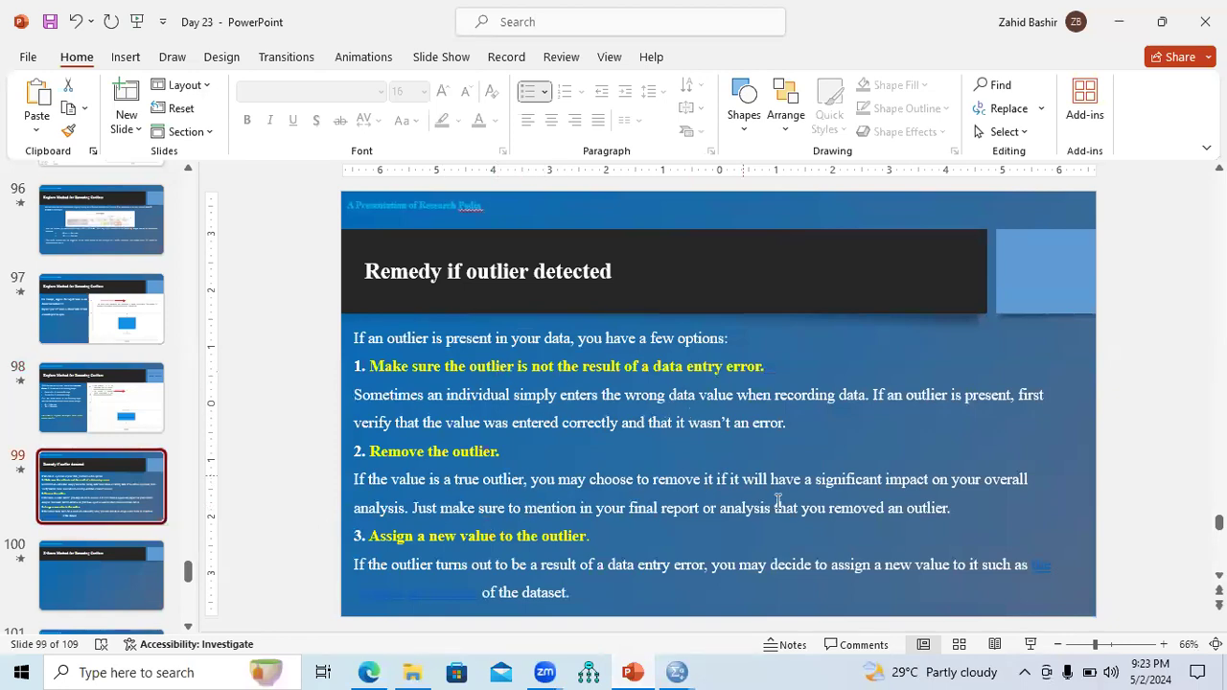
- Present the "Remedy if outlier detected" slide as a full-screen slide show
click(1030, 645)
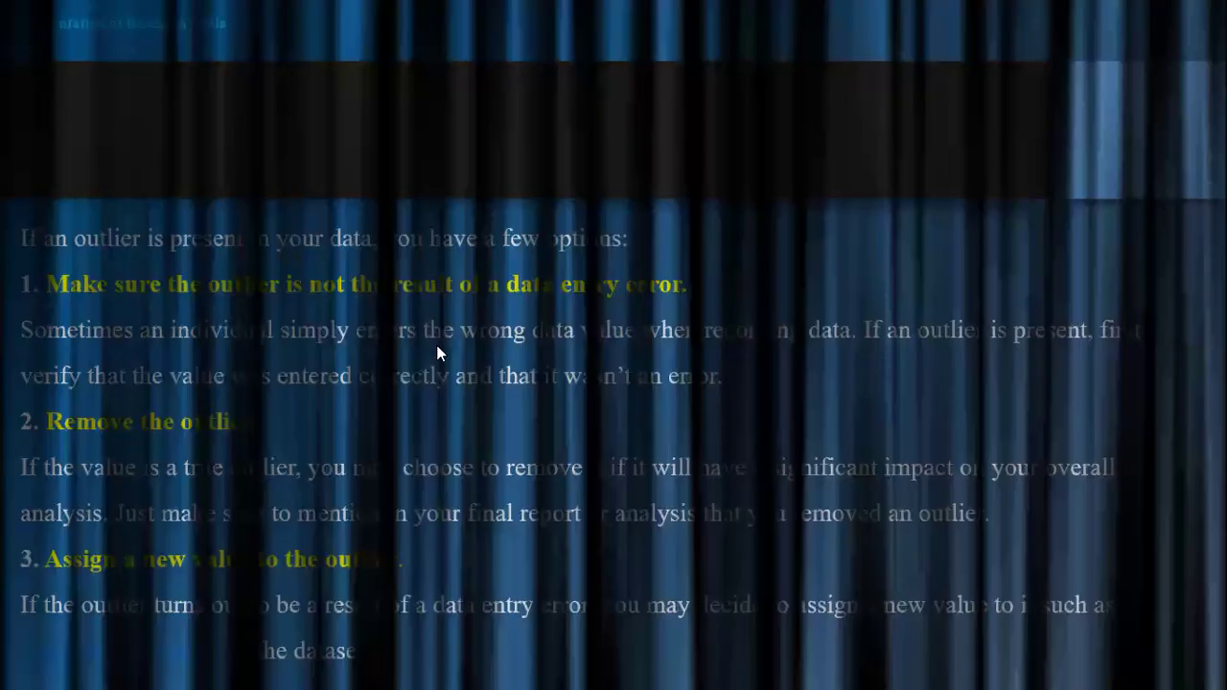
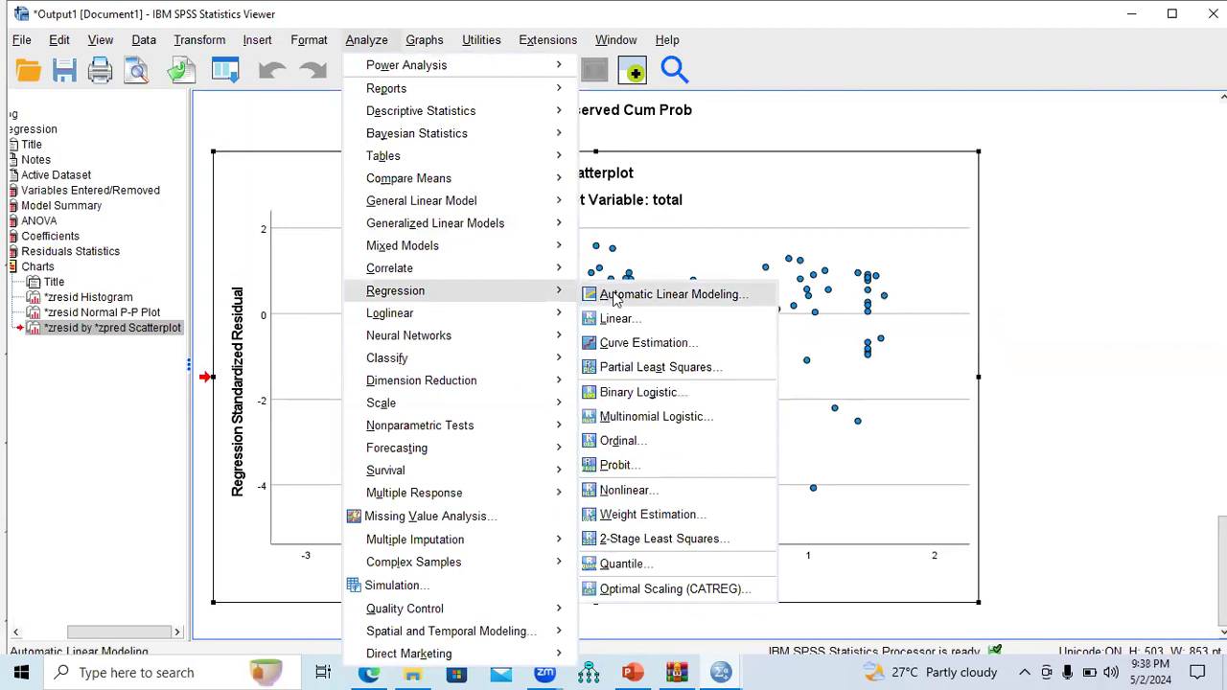
- In the Linear Regression plot settings, try to clear *ZRESID and *ZPRED from the scatterplot, and turn off the histogram and normal probability plot
click(615, 322)
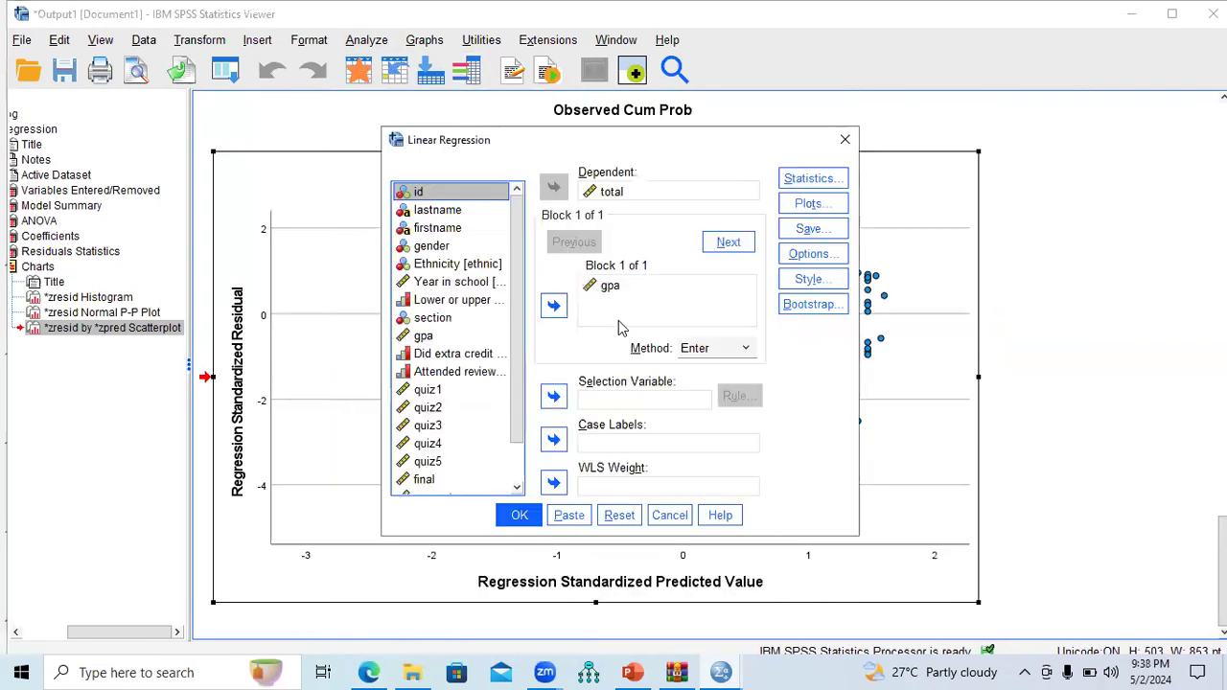
click(825, 205)
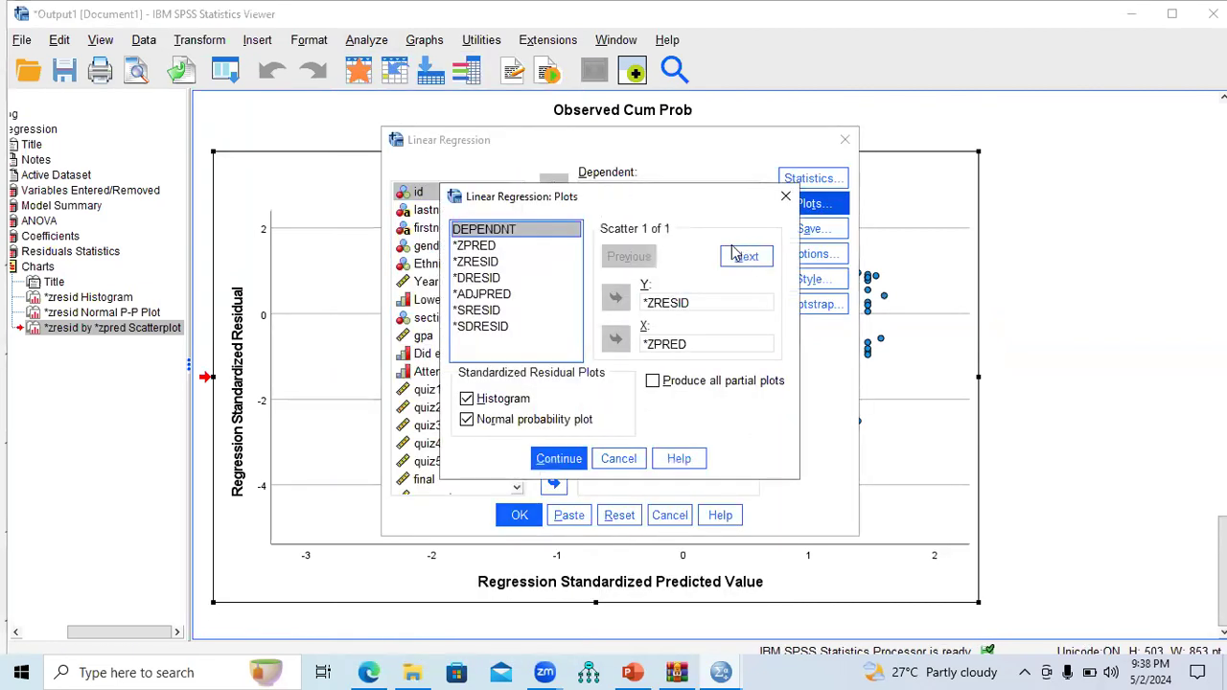
click(661, 303)
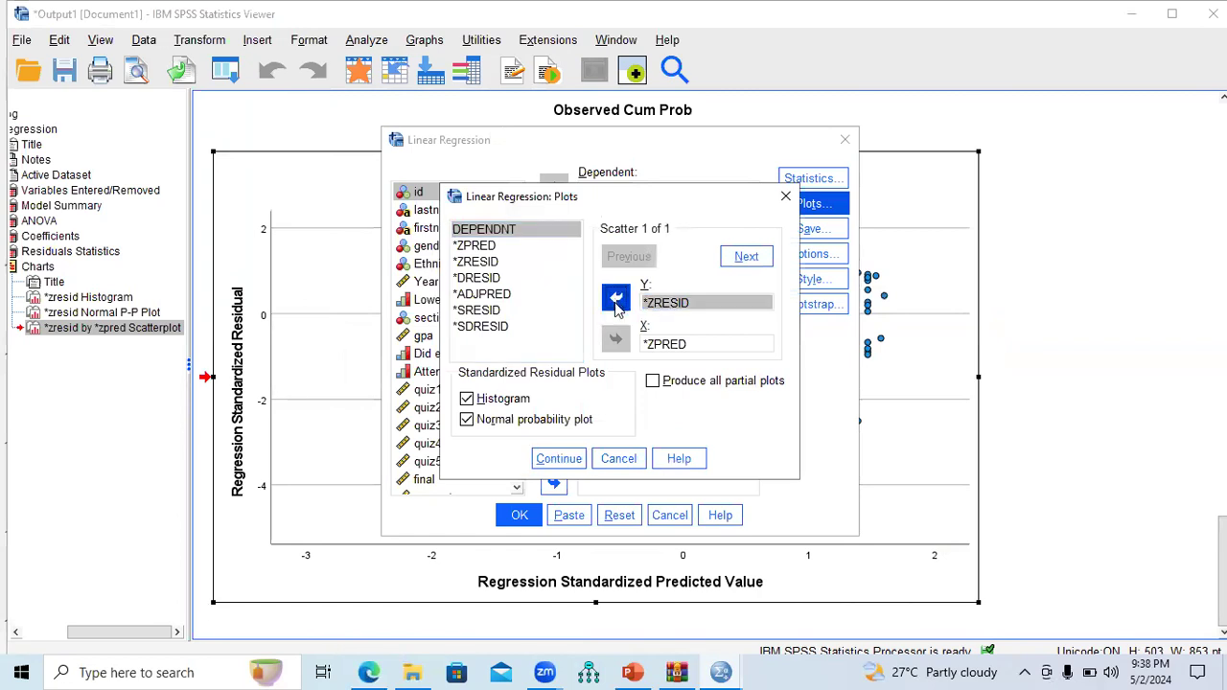
click(616, 297)
click(648, 347)
click(616, 339)
click(467, 399)
click(467, 421)
click(559, 459)
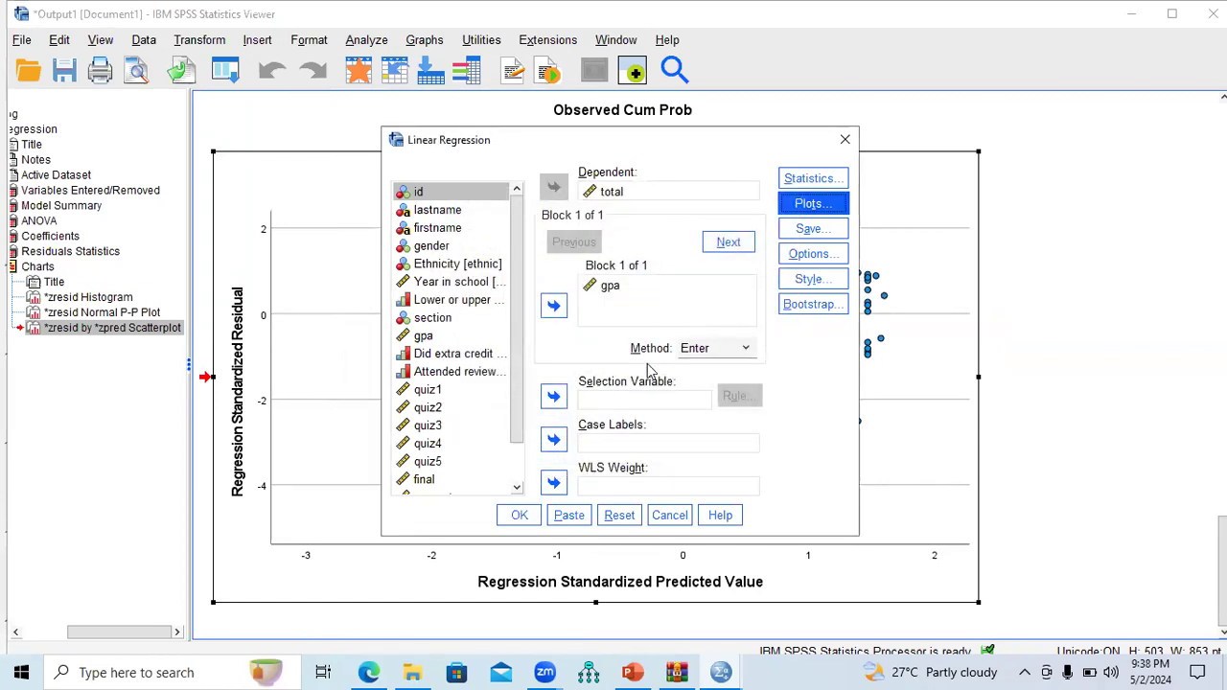
- Switch to PowerPoint and mark the heteroscedasticity slide's instruction on saving standardized residuals
click(633, 672)
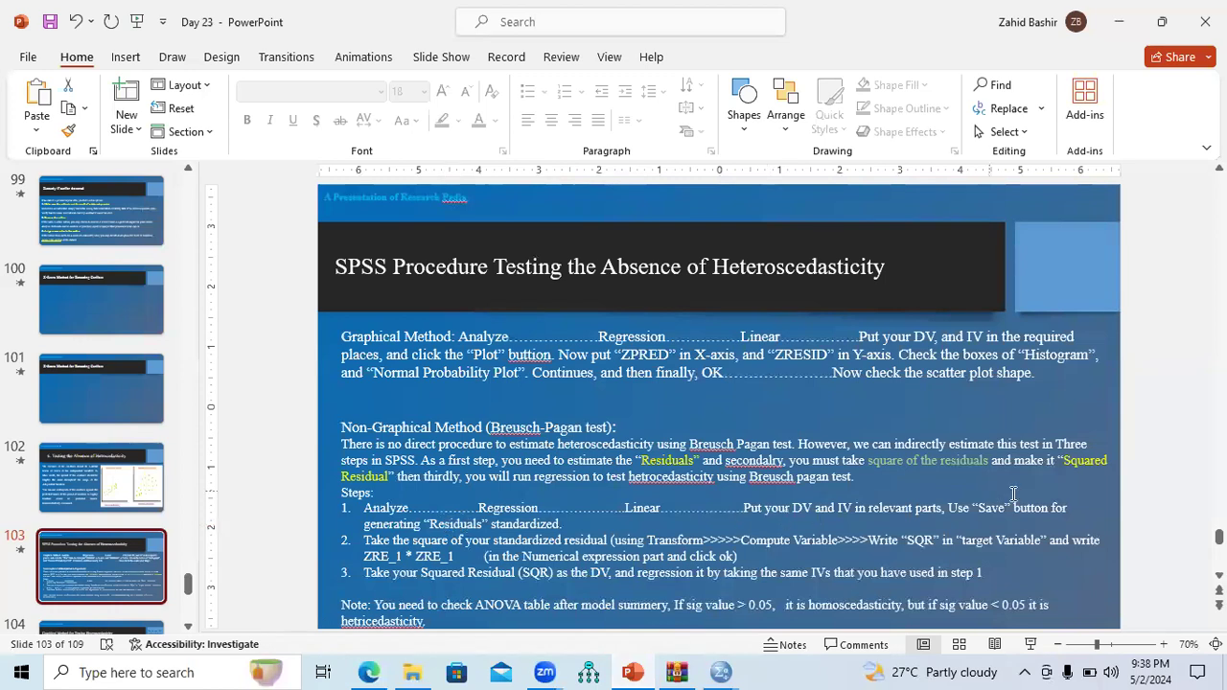
drag(979, 507, 565, 525)
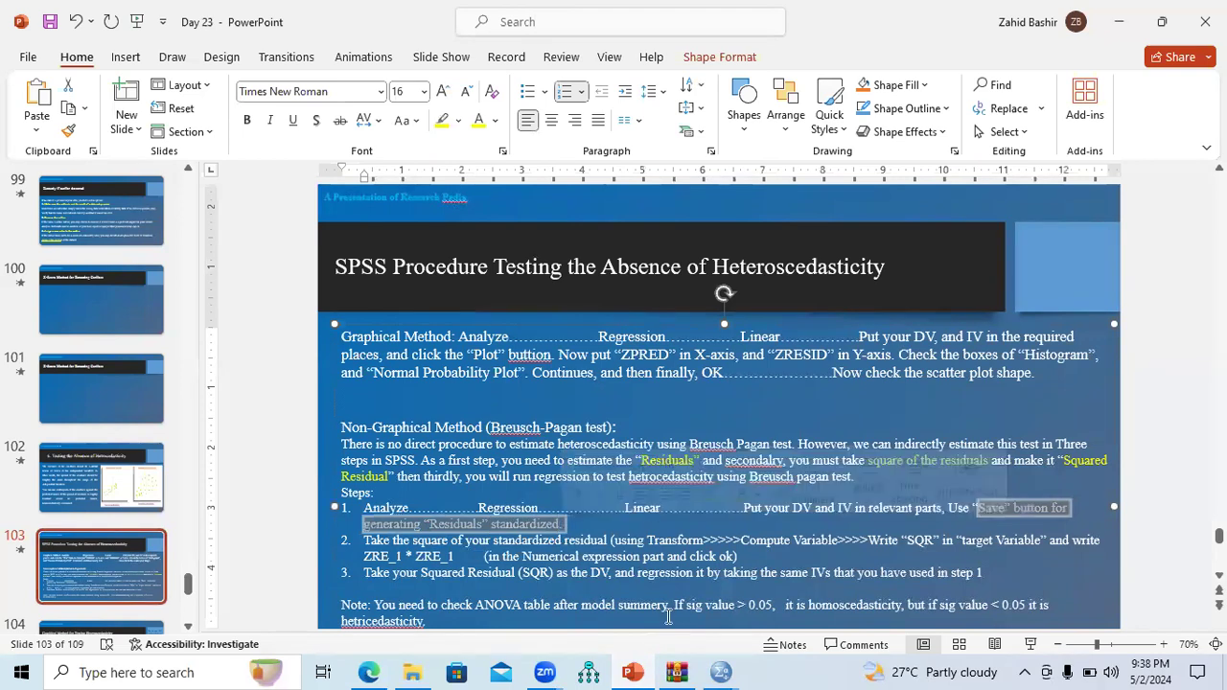
- Return to the Linear Regression dialog in SPSS, choose to save standardized residuals, and run the regression of total on gpa
mouse_move(732, 668)
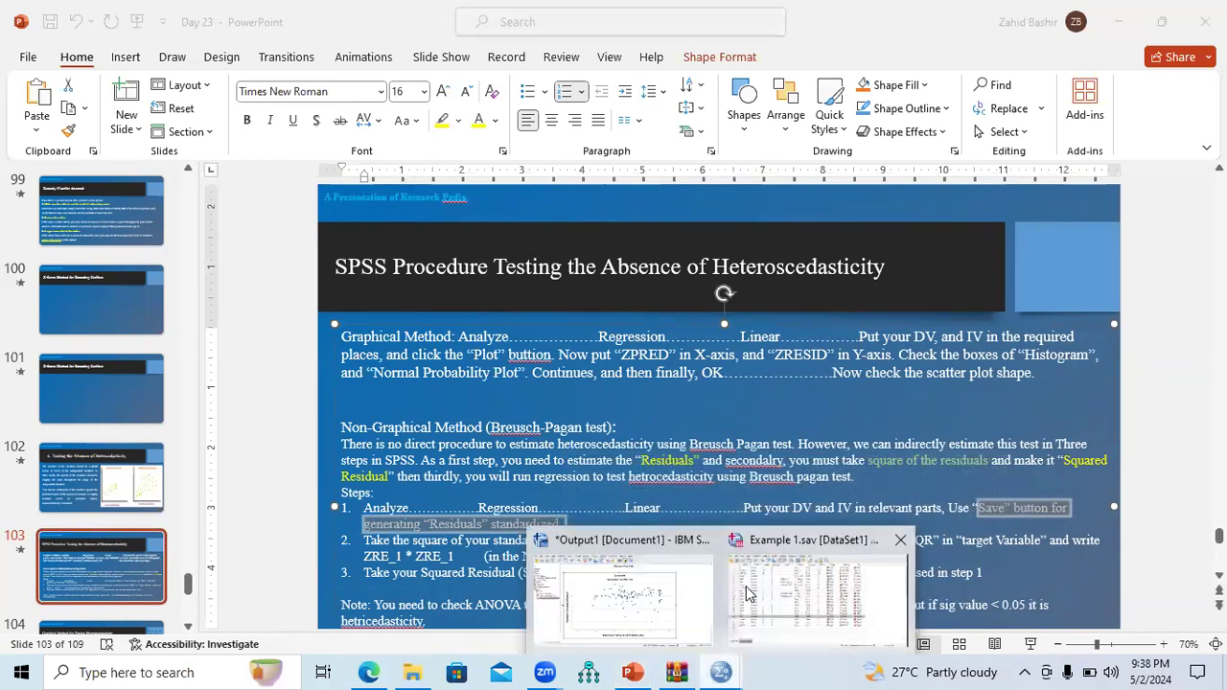
click(750, 592)
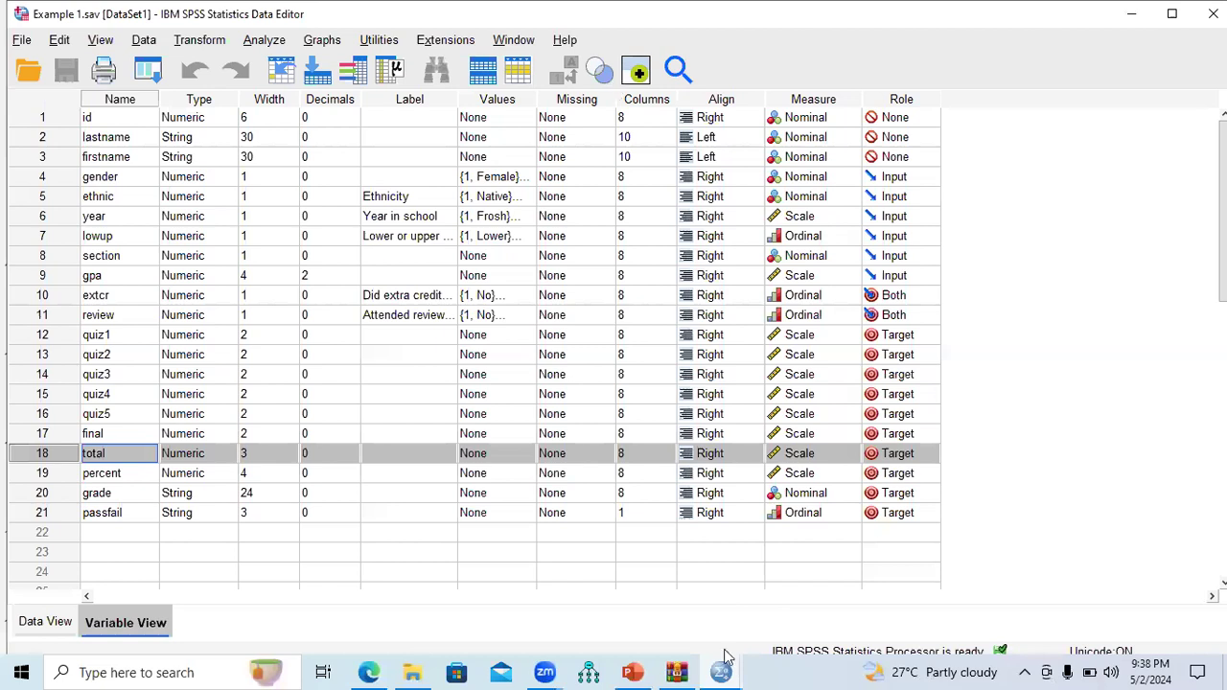
click(644, 611)
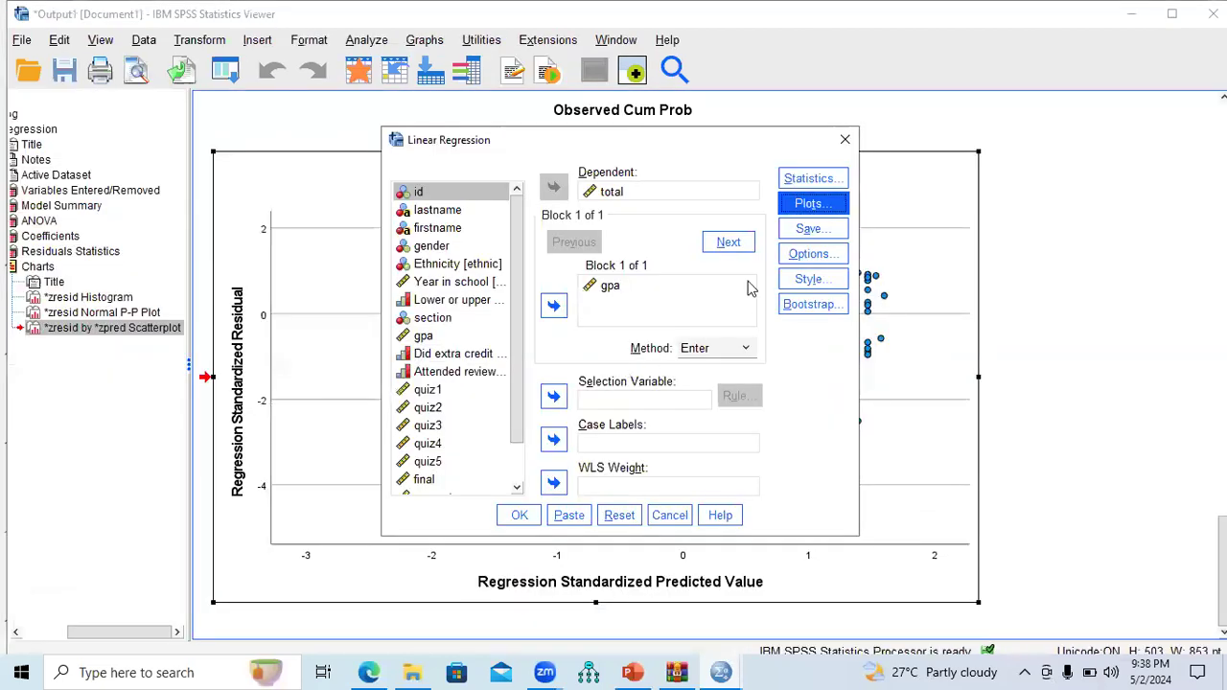
click(817, 234)
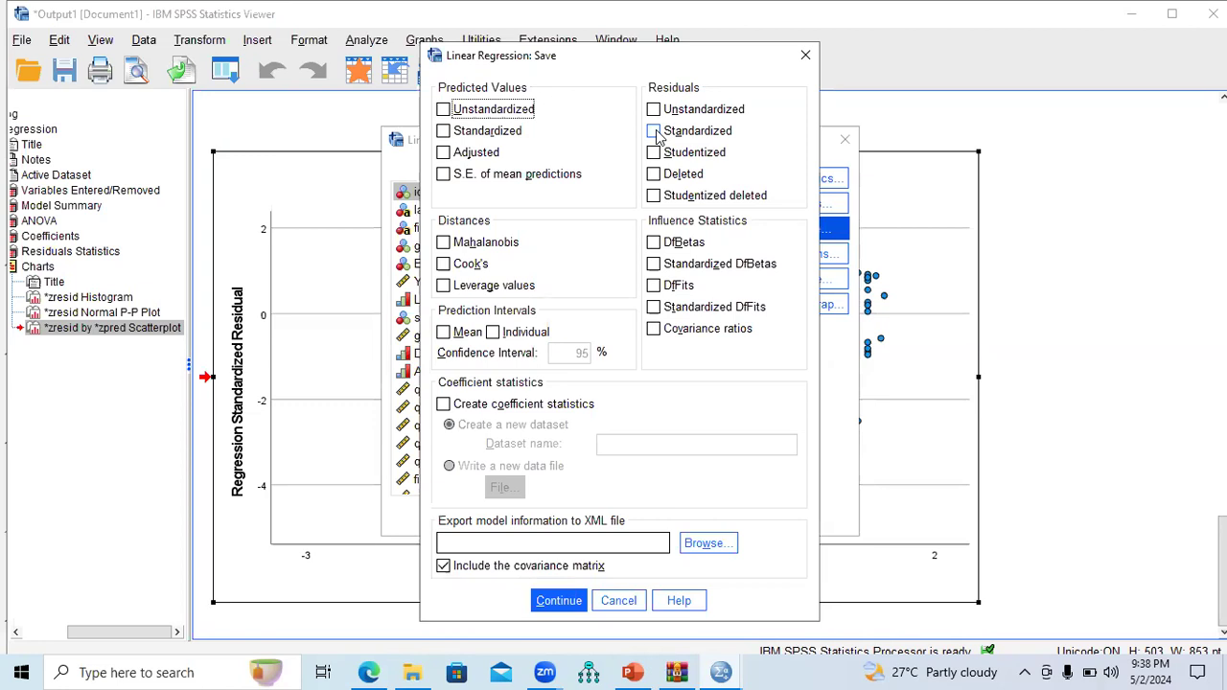
click(655, 132)
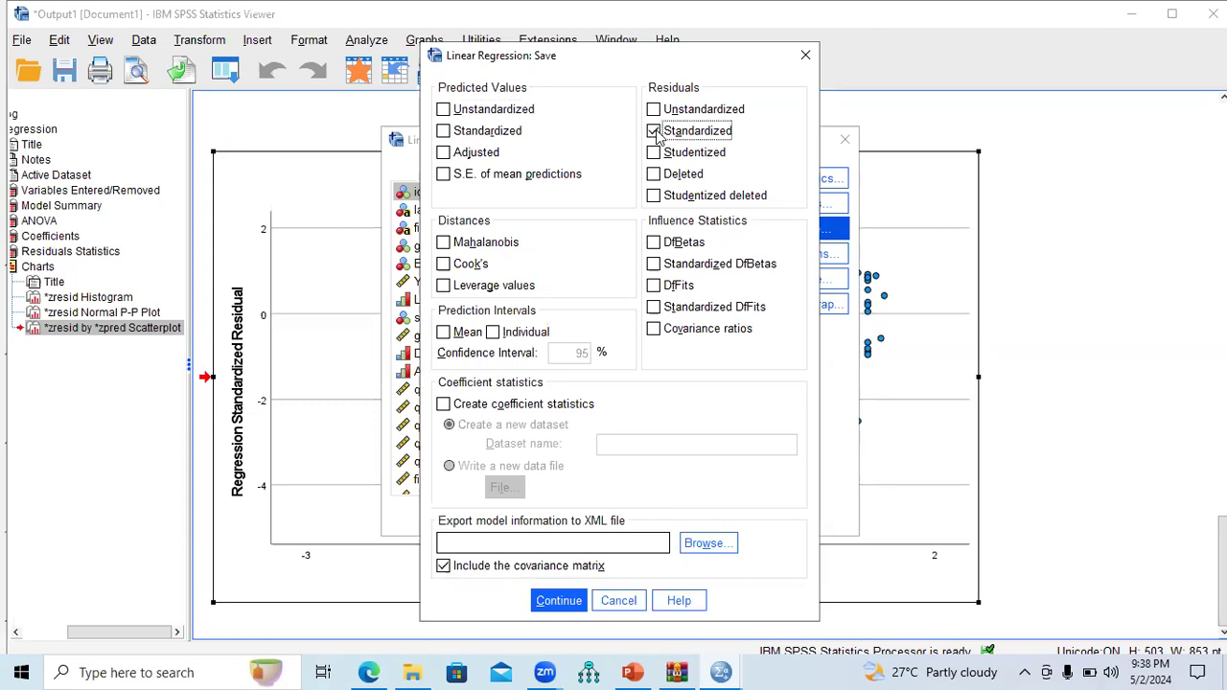
click(565, 606)
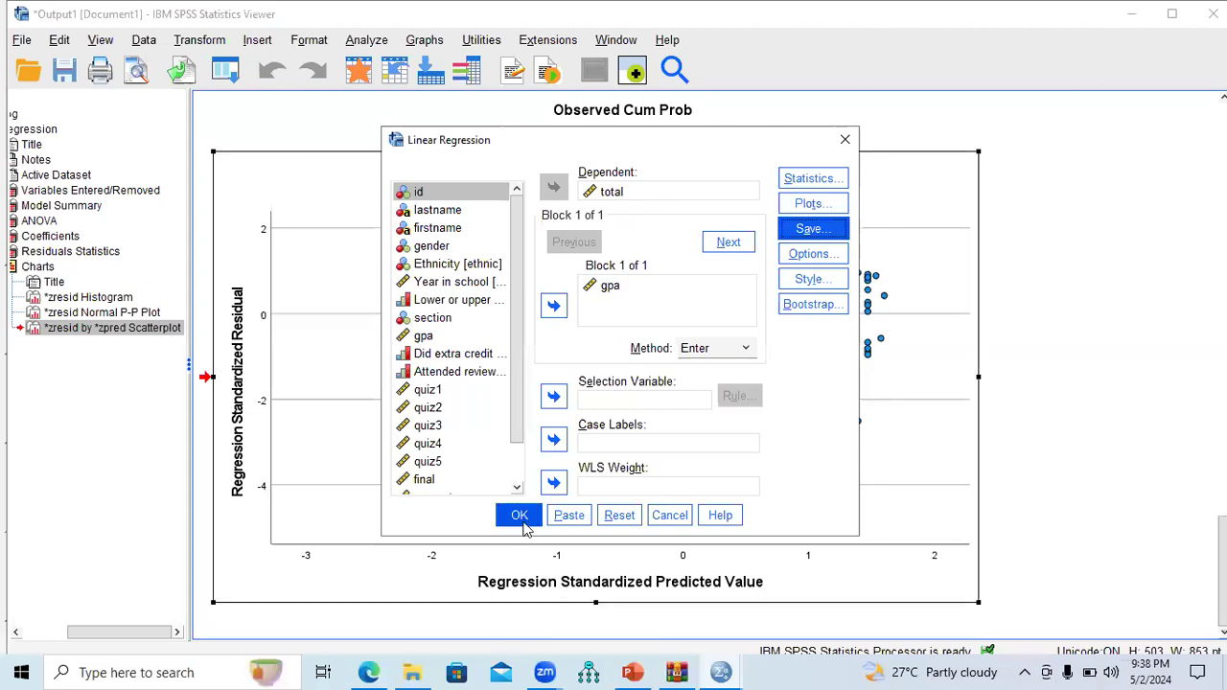
click(519, 516)
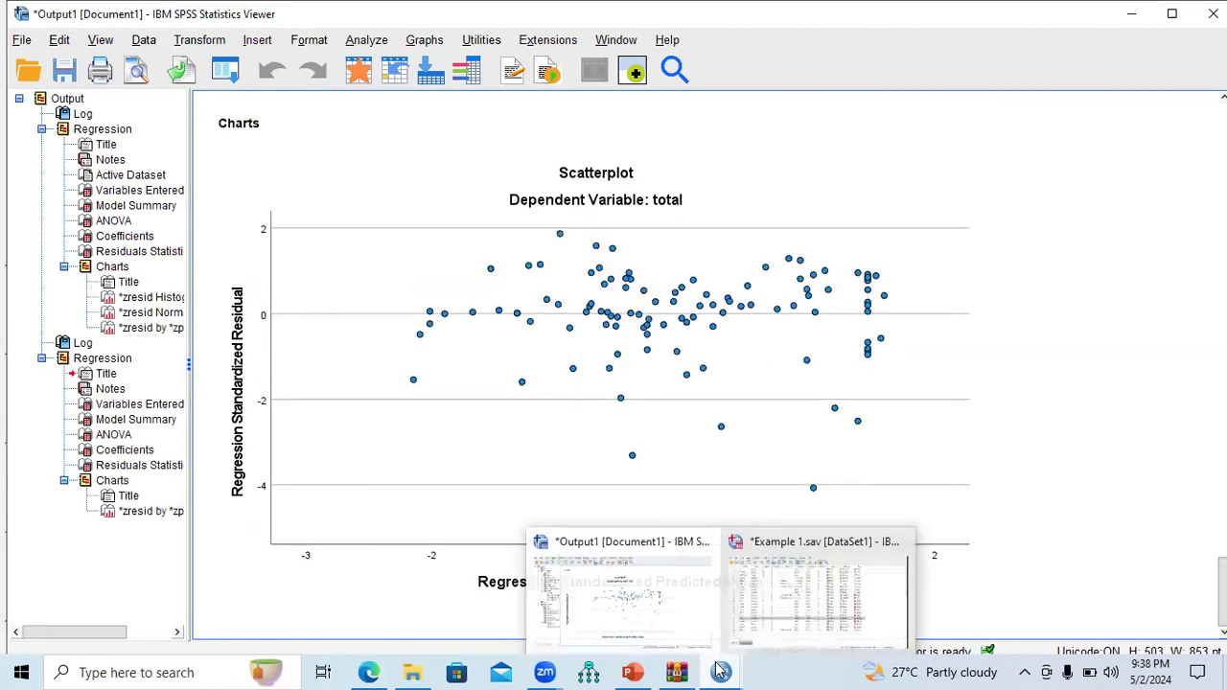
- Show the Example 1.sav data values, widen the passfail column and select the ZRE_1 column to examine the saved standardized residuals
click(799, 614)
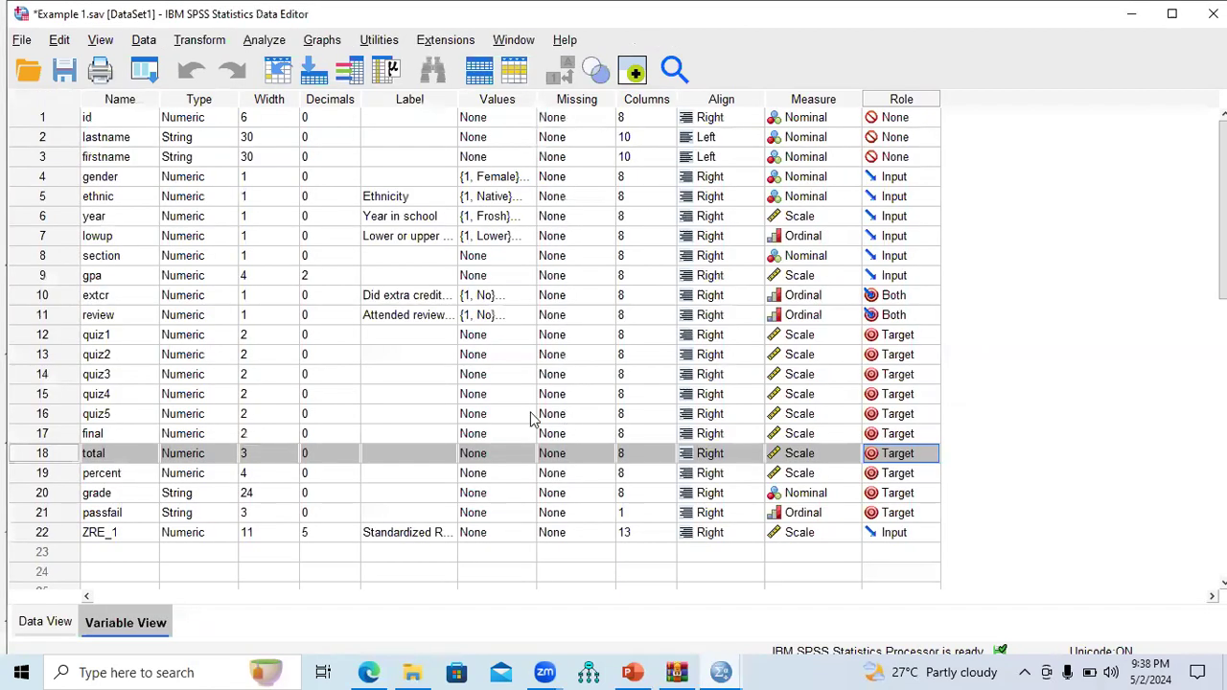
click(29, 629)
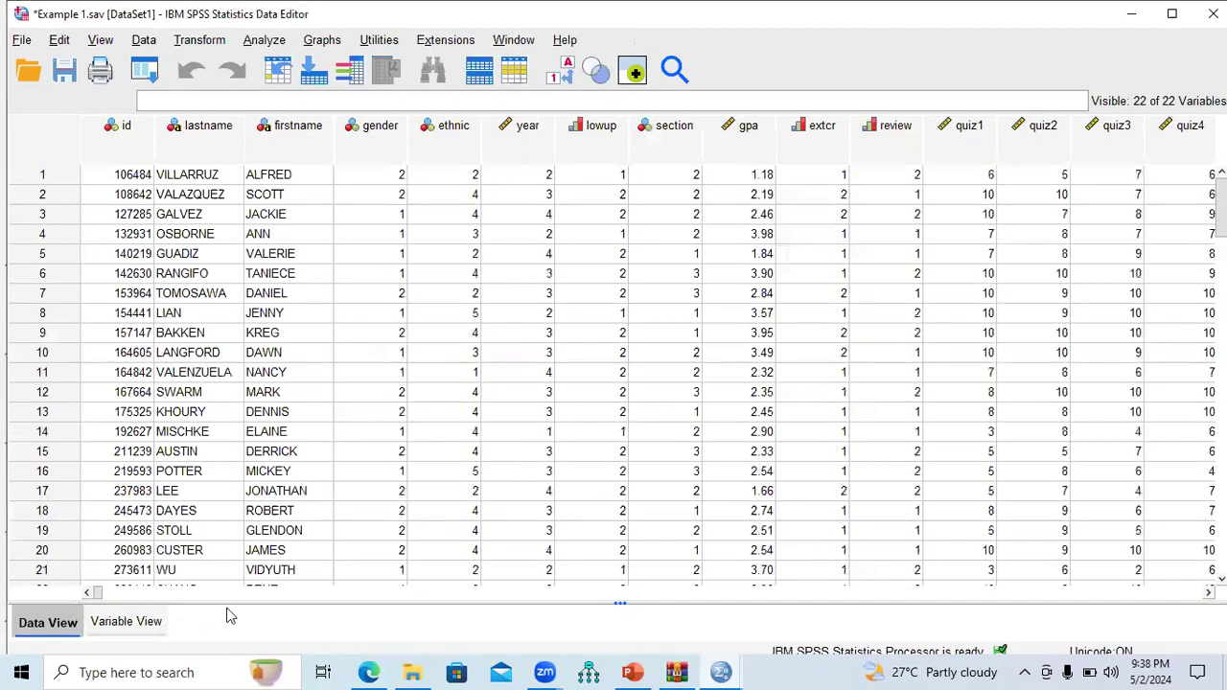
drag(99, 594, 1183, 584)
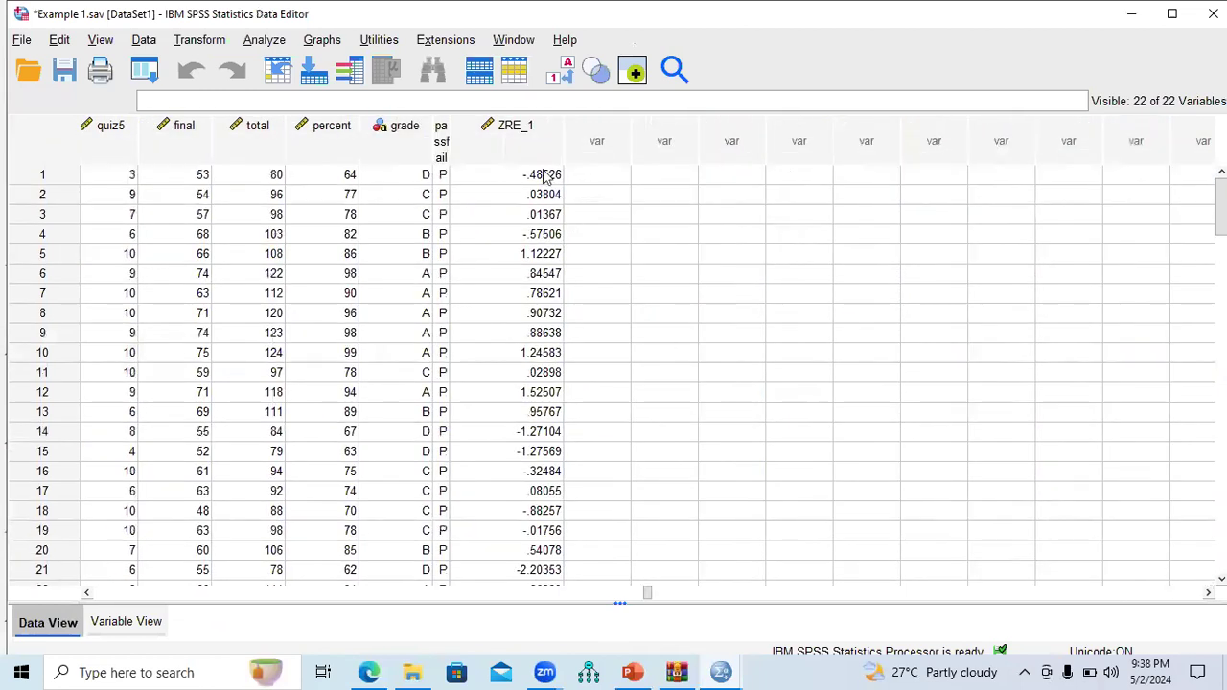
drag(450, 126, 507, 122)
click(570, 126)
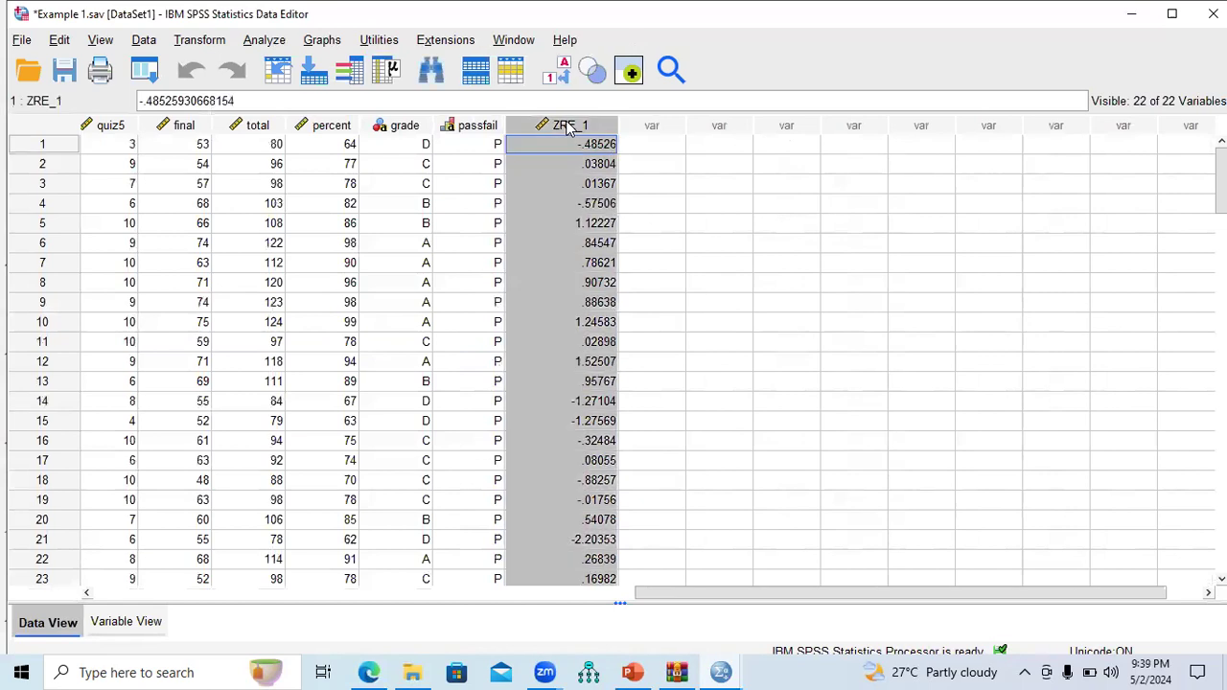
- Switch to PowerPoint and mark the slide's second instruction, on squaring the standardized residuals with Compute Variable
click(633, 671)
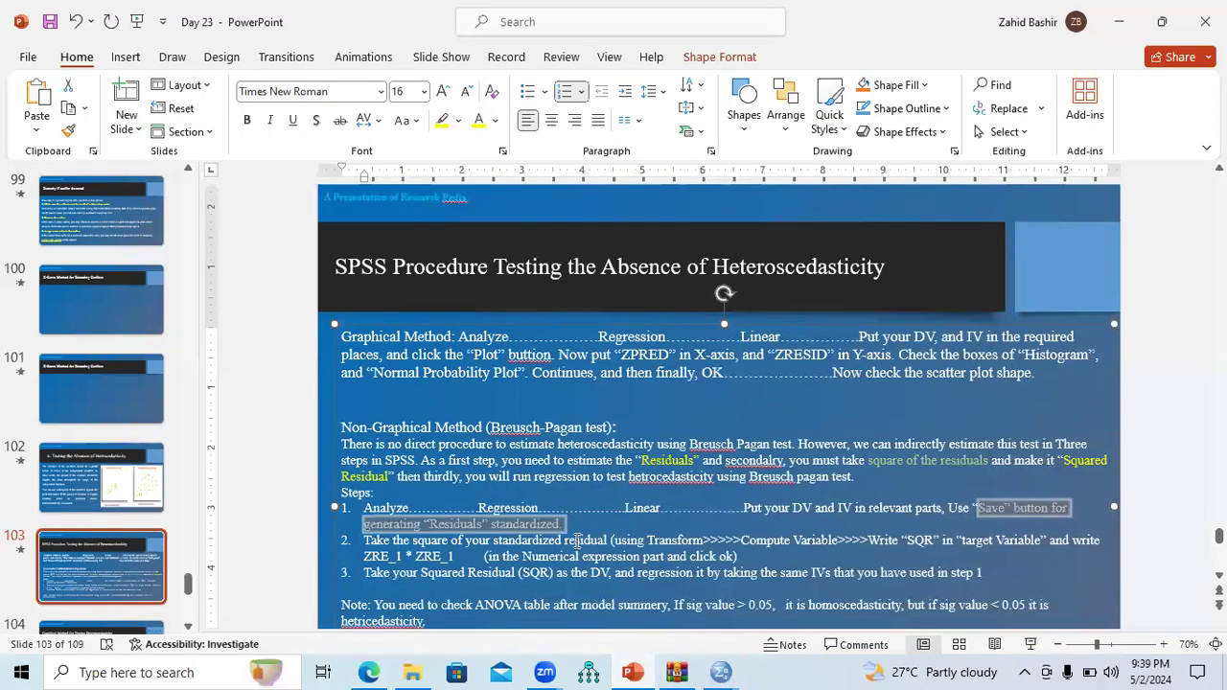
drag(367, 542, 1034, 543)
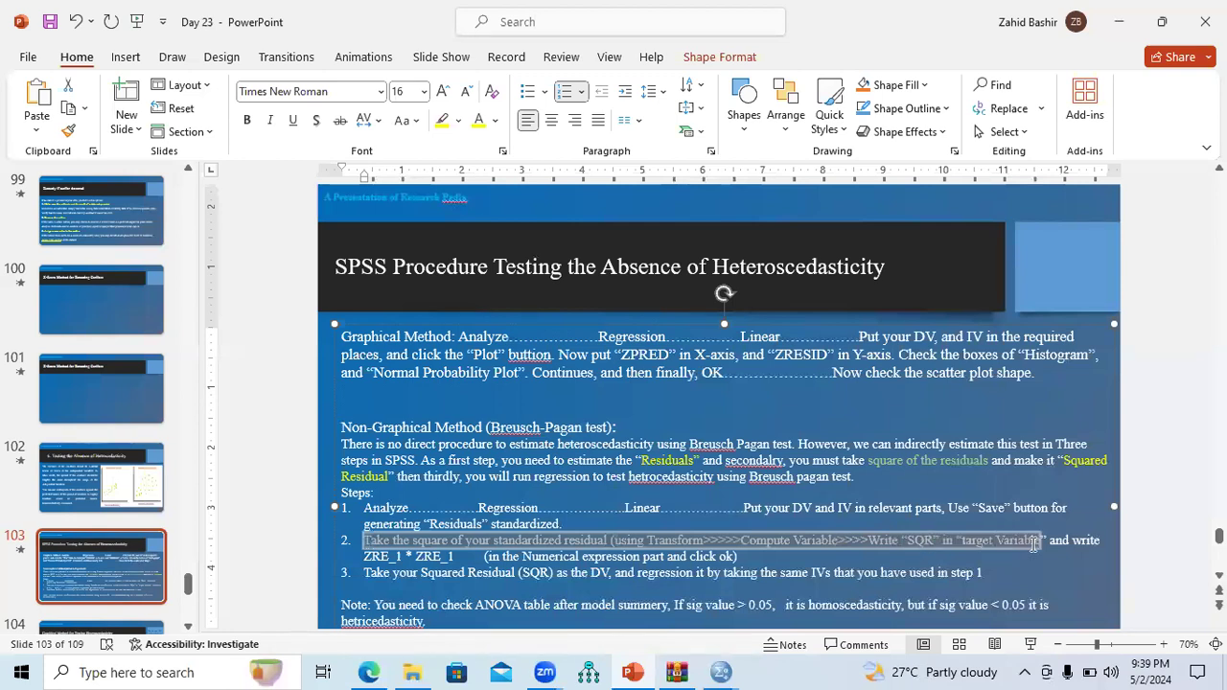
drag(798, 559, 462, 558)
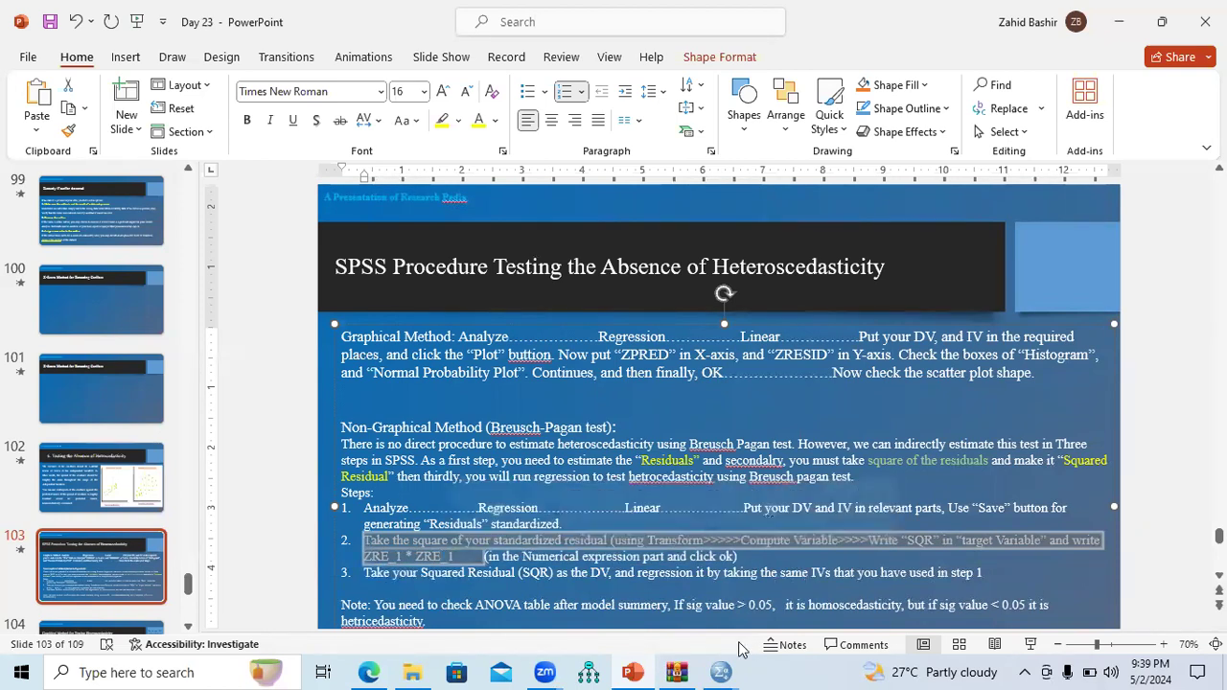
- Return to the SPSS Data Editor and compute a new variable SQ_Res with the expression ZRE_1 * ZRE_1
mouse_move(723, 673)
click(792, 602)
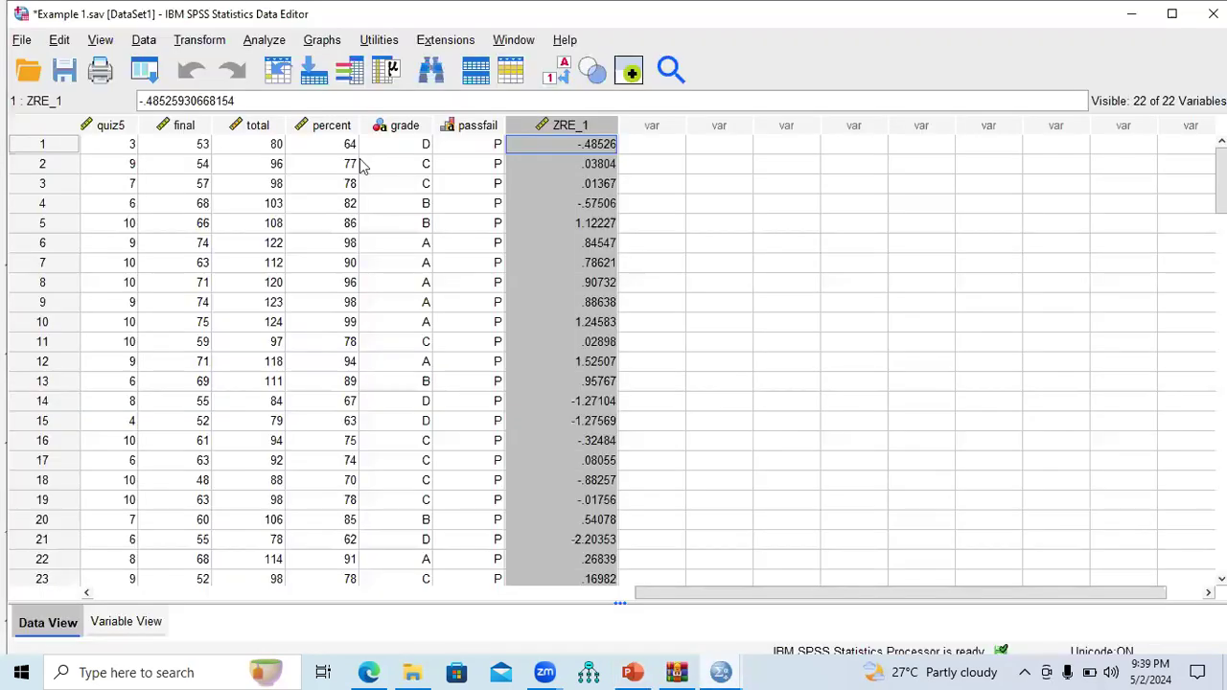
click(200, 40)
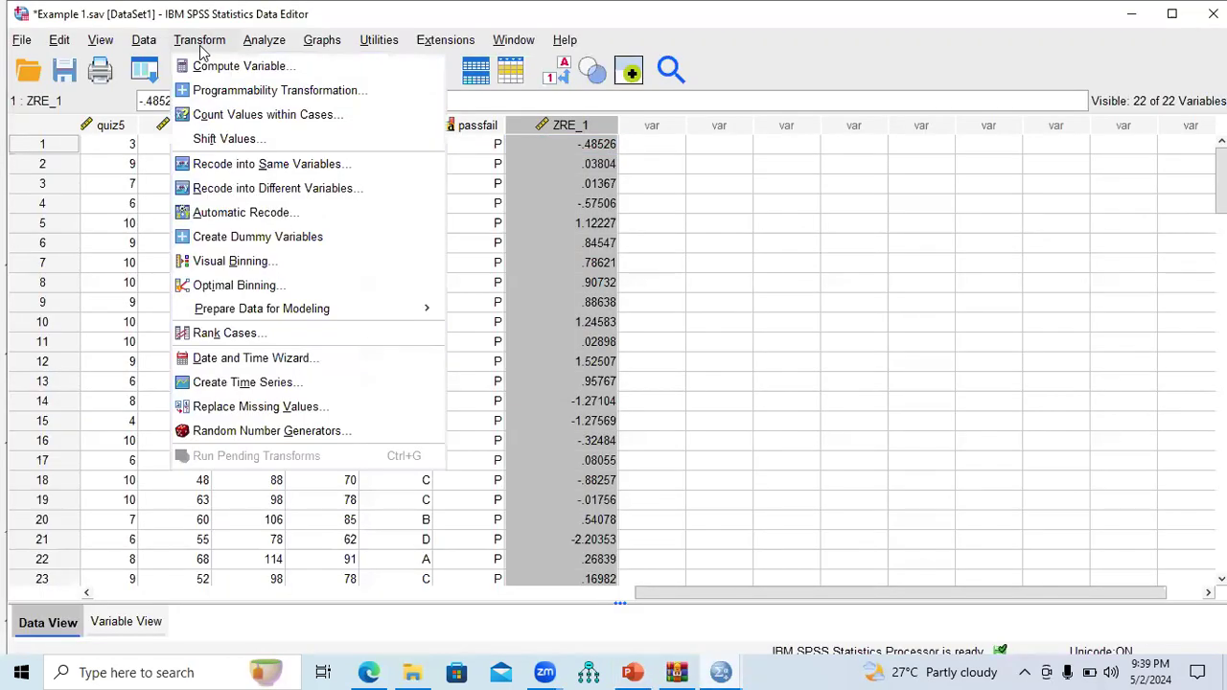
click(209, 76)
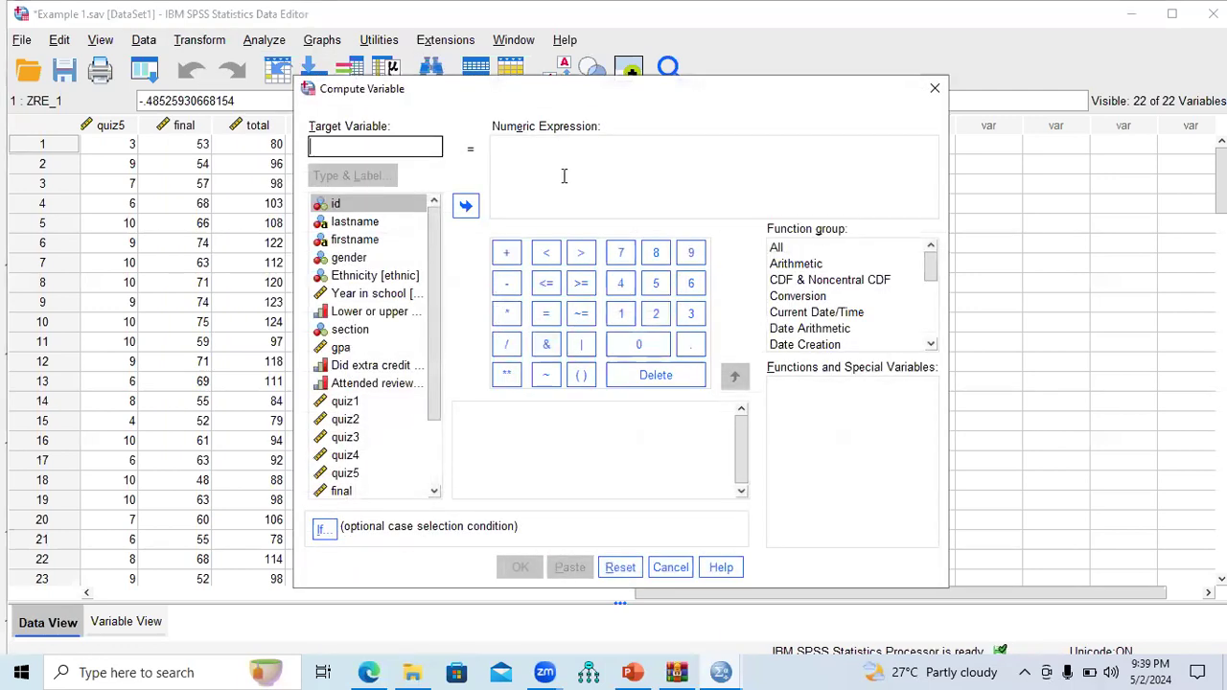
text(SQ_Res)
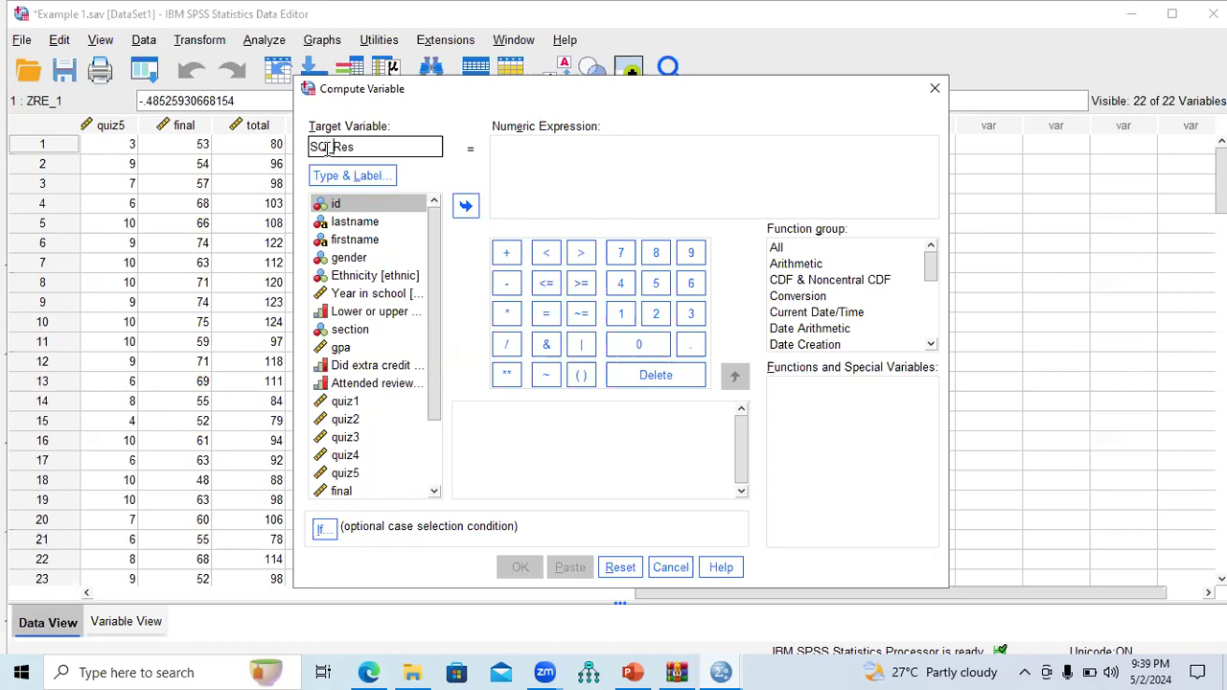
click(554, 149)
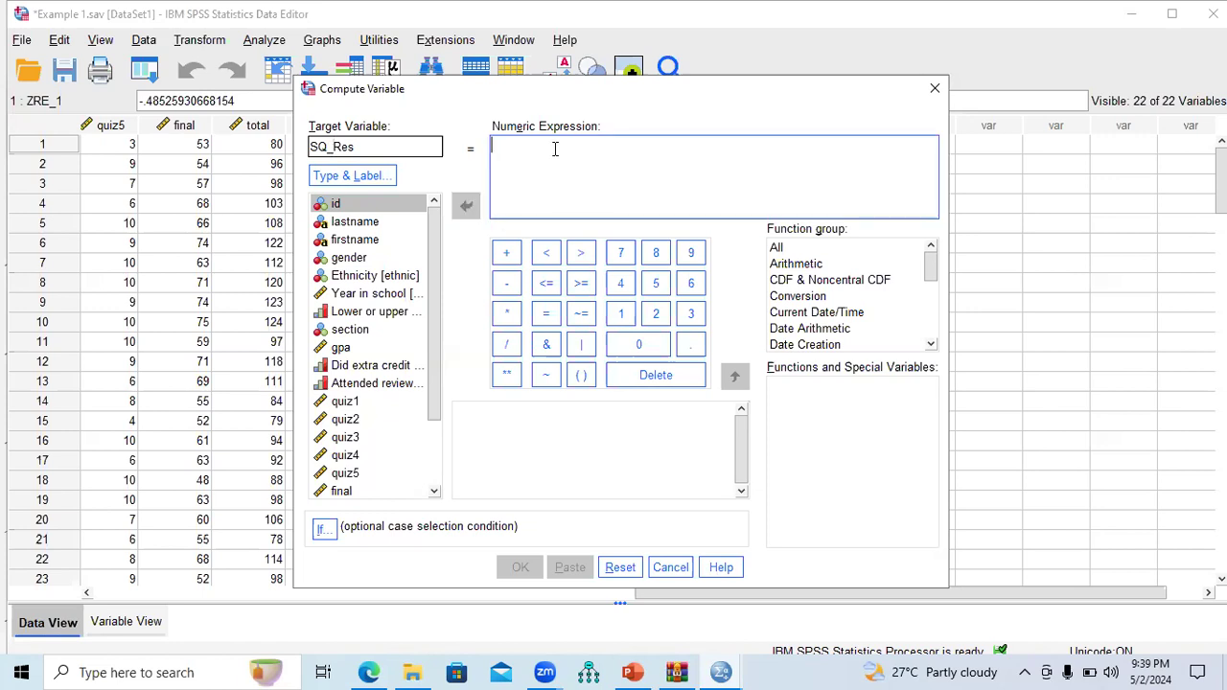
scroll(431, 255, down, 2)
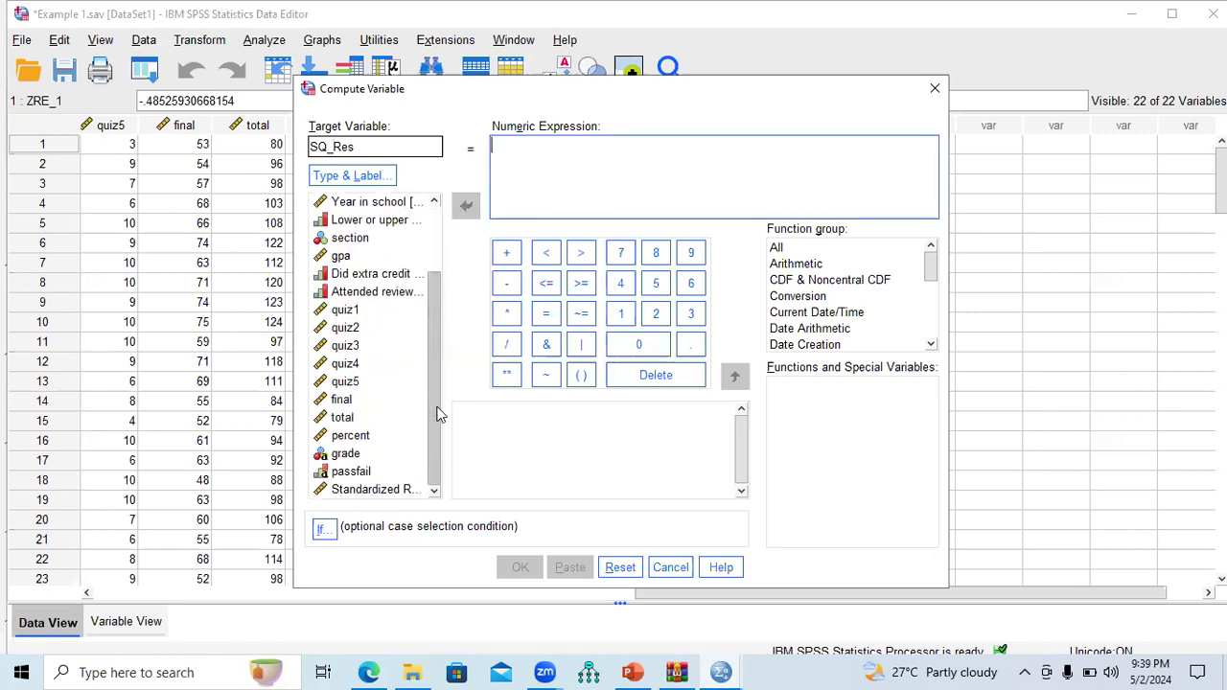
click(378, 490)
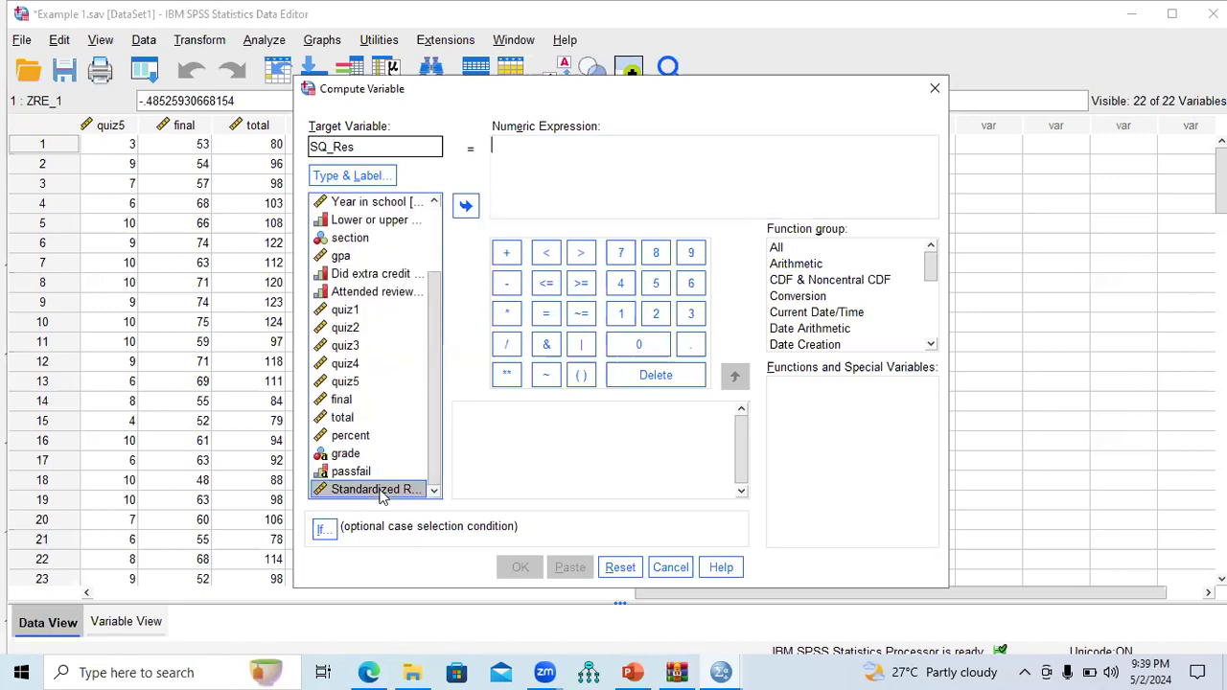
double_click(381, 490)
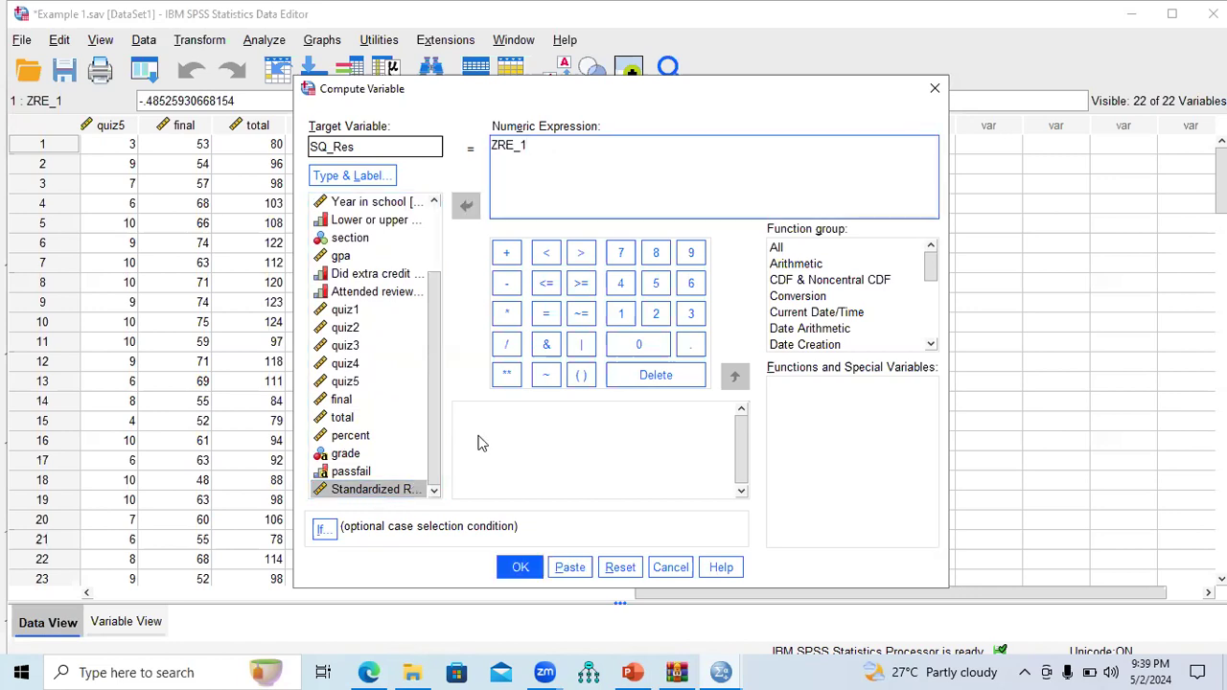
click(509, 322)
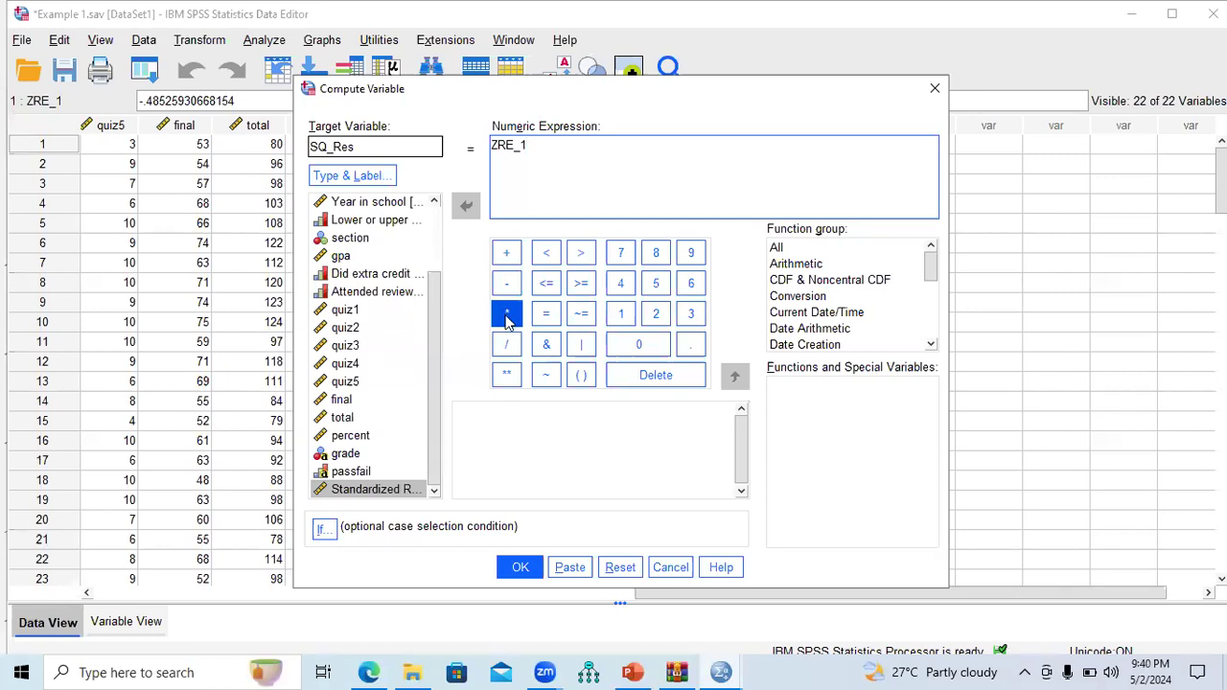
double_click(374, 490)
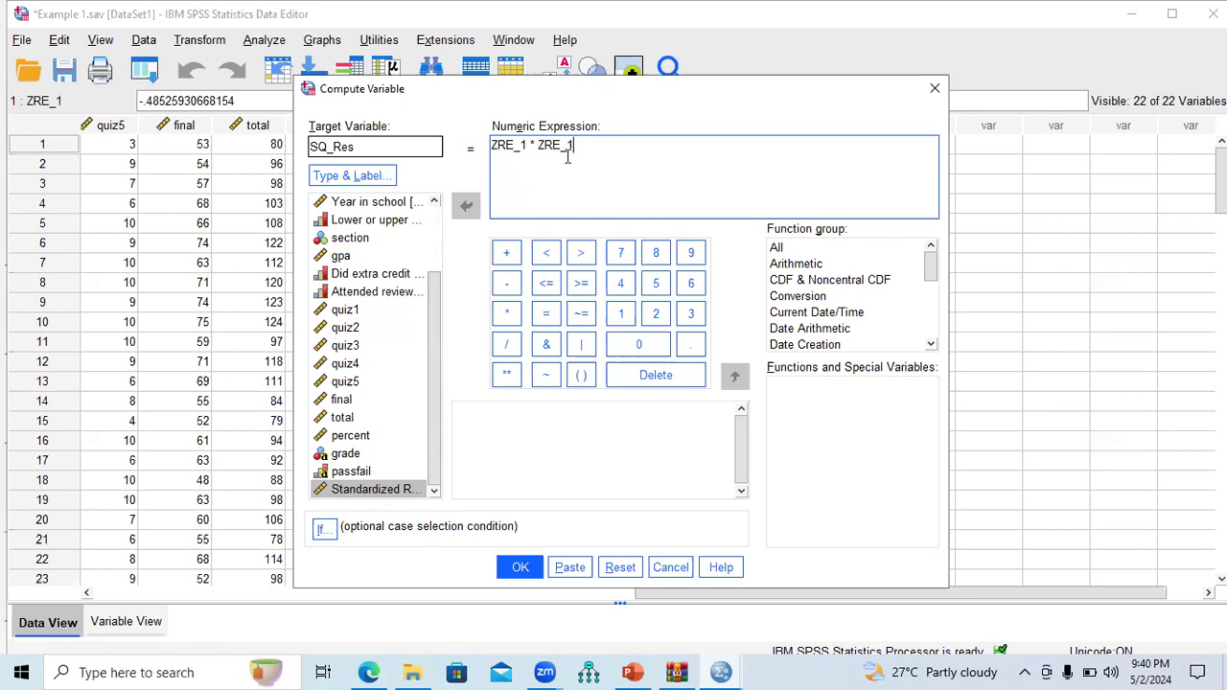
click(520, 567)
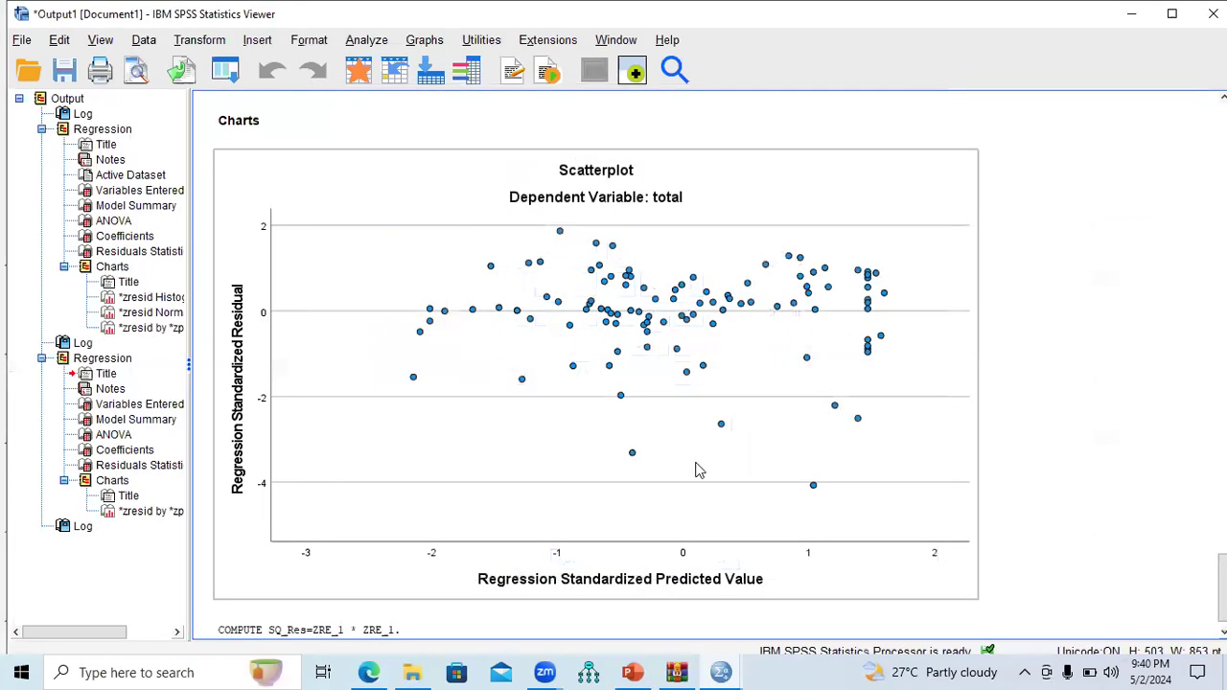
- Return to the Example 1.sav data and select the SQ_Res column to examine the squared residuals
mouse_move(721, 671)
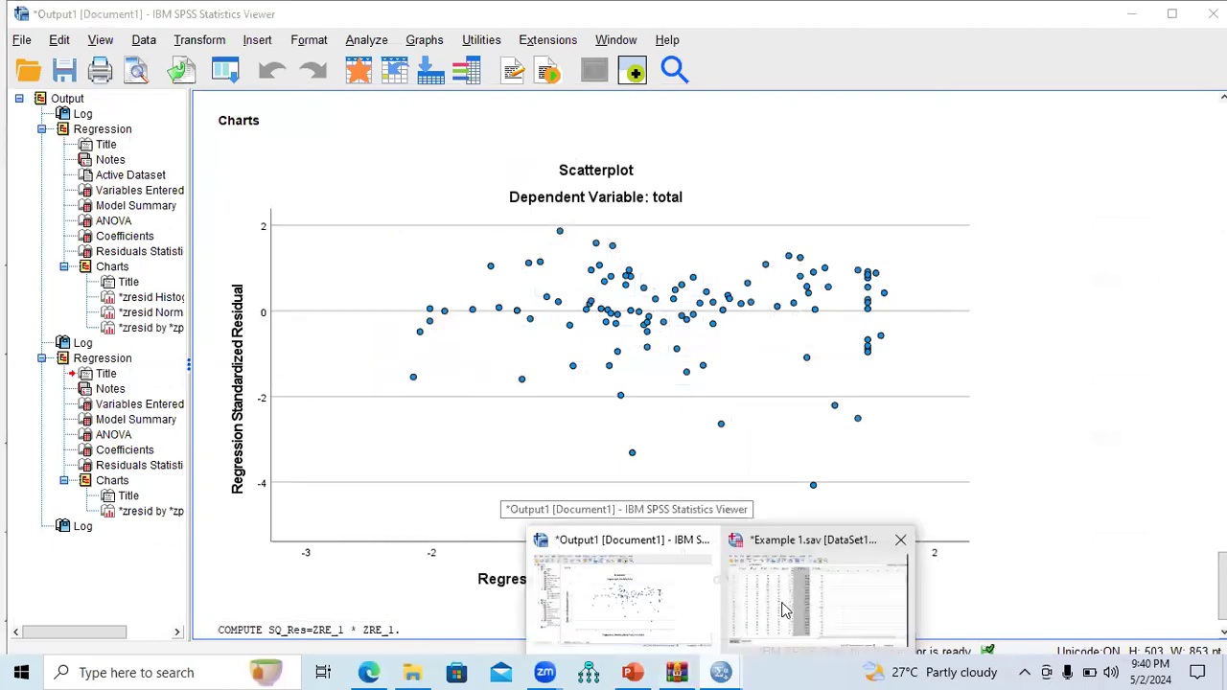
click(784, 609)
click(630, 131)
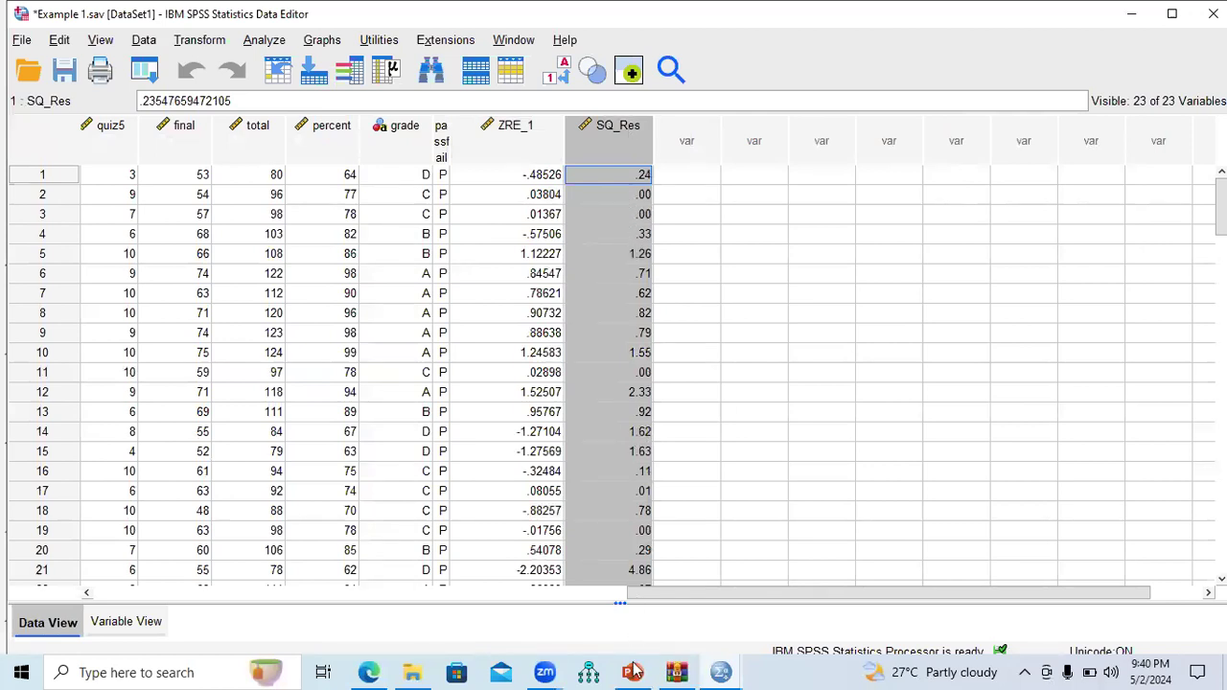
- Switch to PowerPoint and mark the slide's third instruction, on regressing the squared residual on the same IVs
click(699, 611)
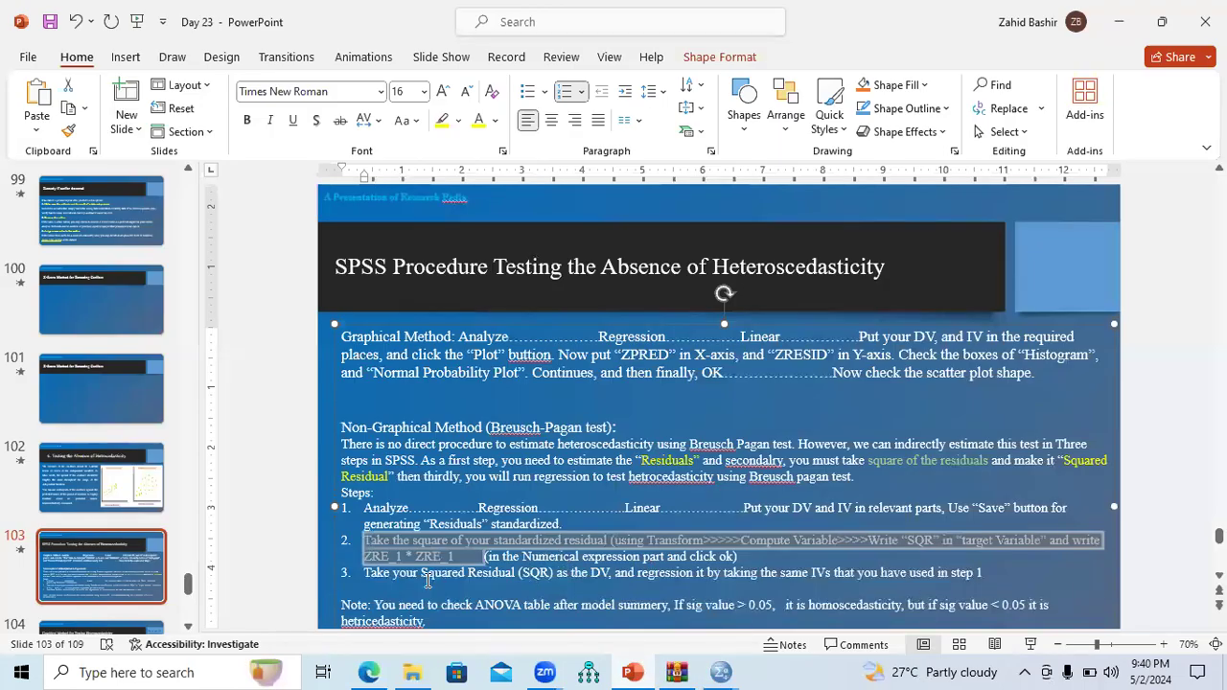
drag(368, 573, 979, 573)
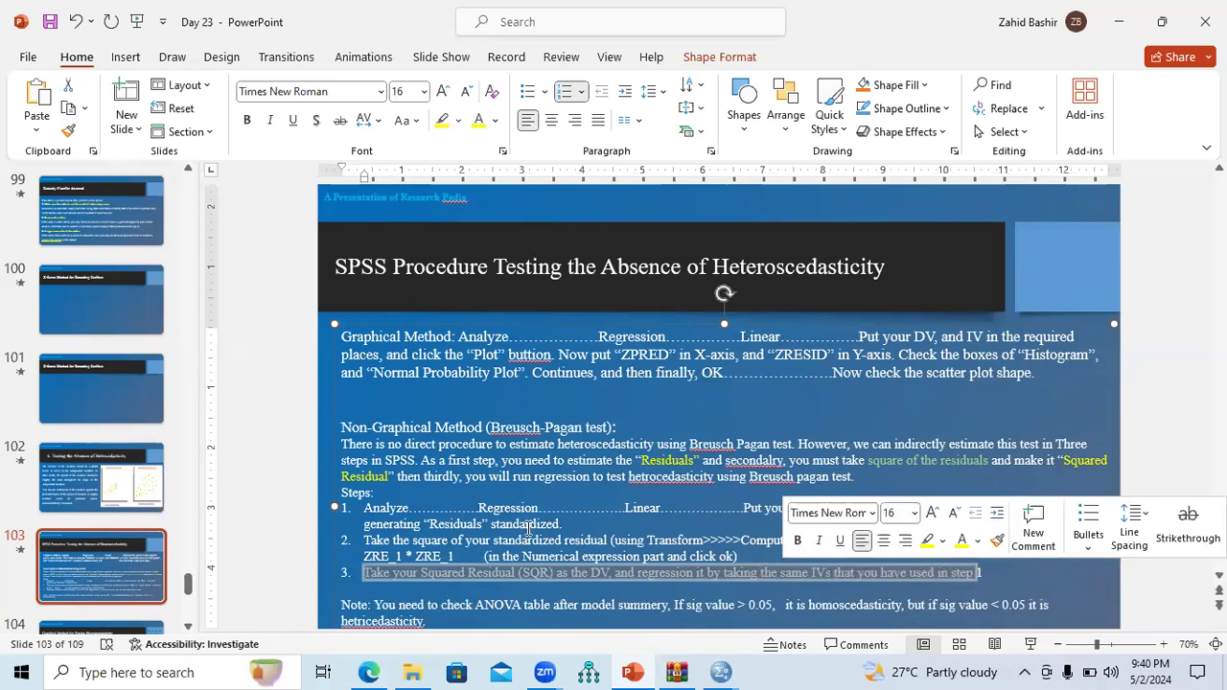
click(710, 526)
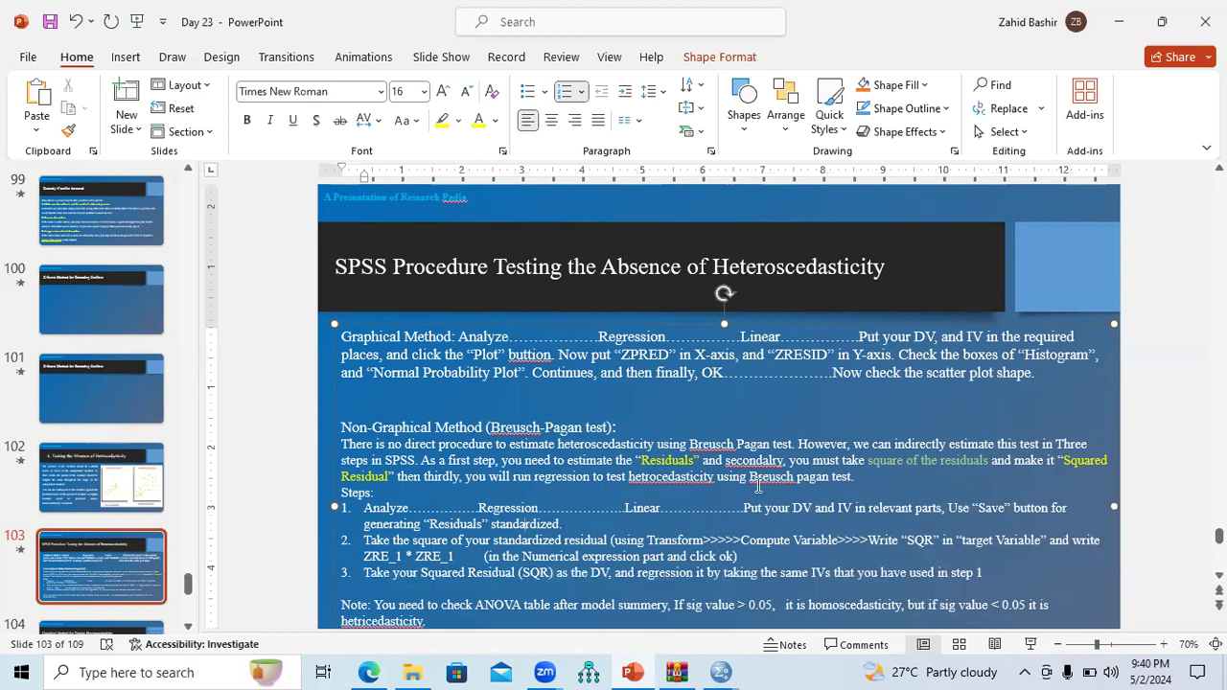
- Return to the SPSS output and set up a linear regression with SQ_Res replacing total as the dependent variable and gpa as the predictor
click(721, 671)
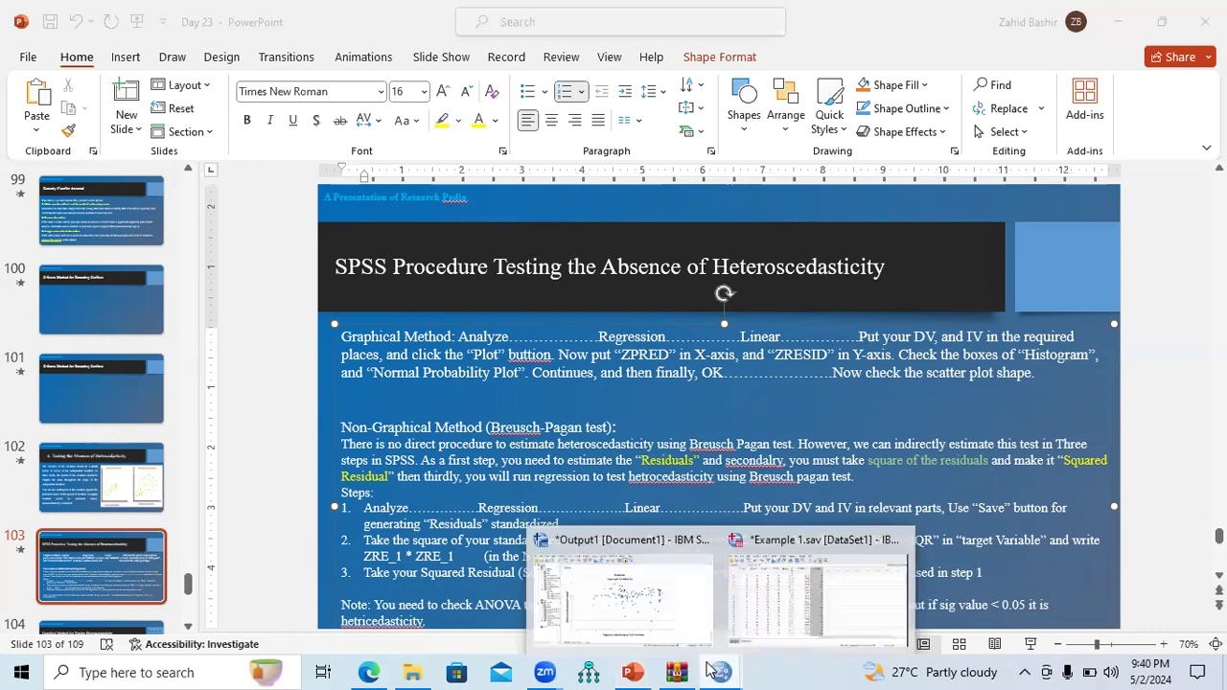
click(694, 608)
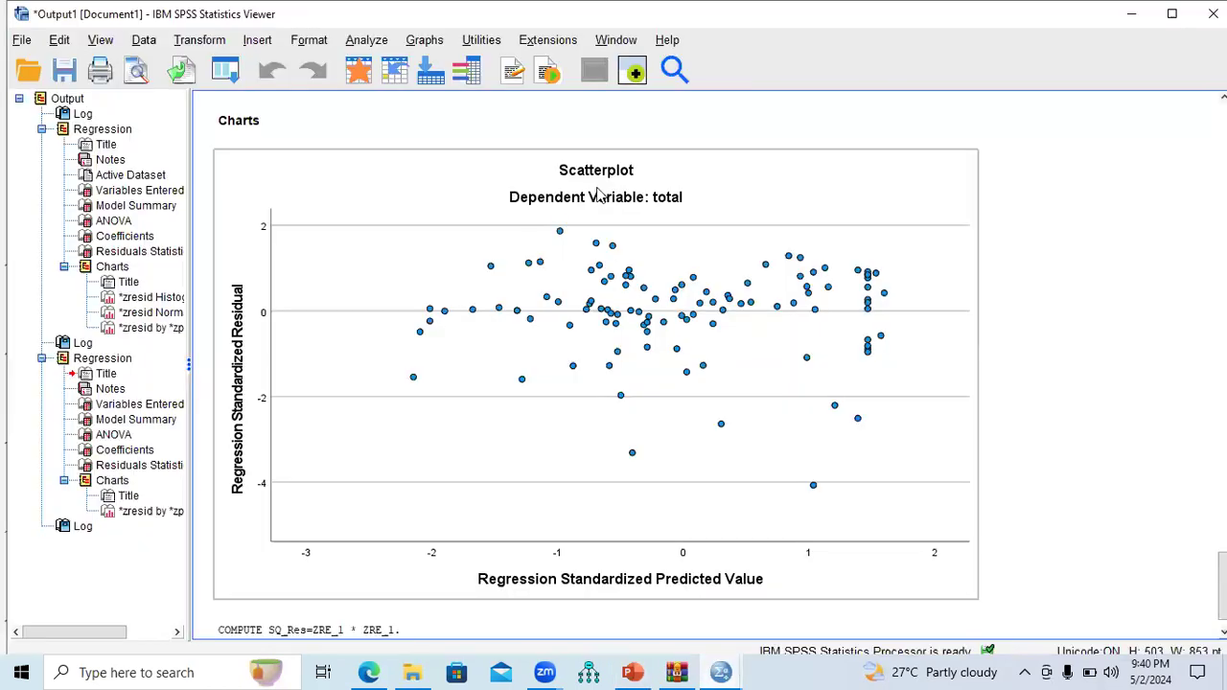
click(368, 42)
mouse_move(409, 298)
click(632, 322)
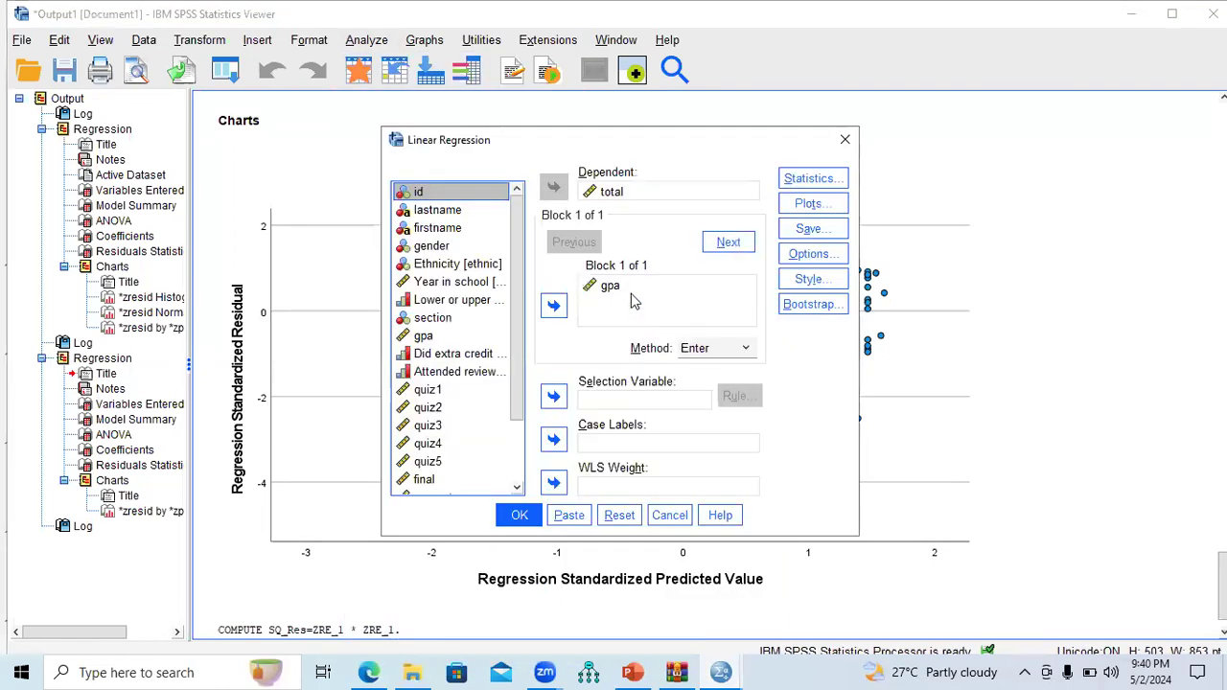
click(607, 287)
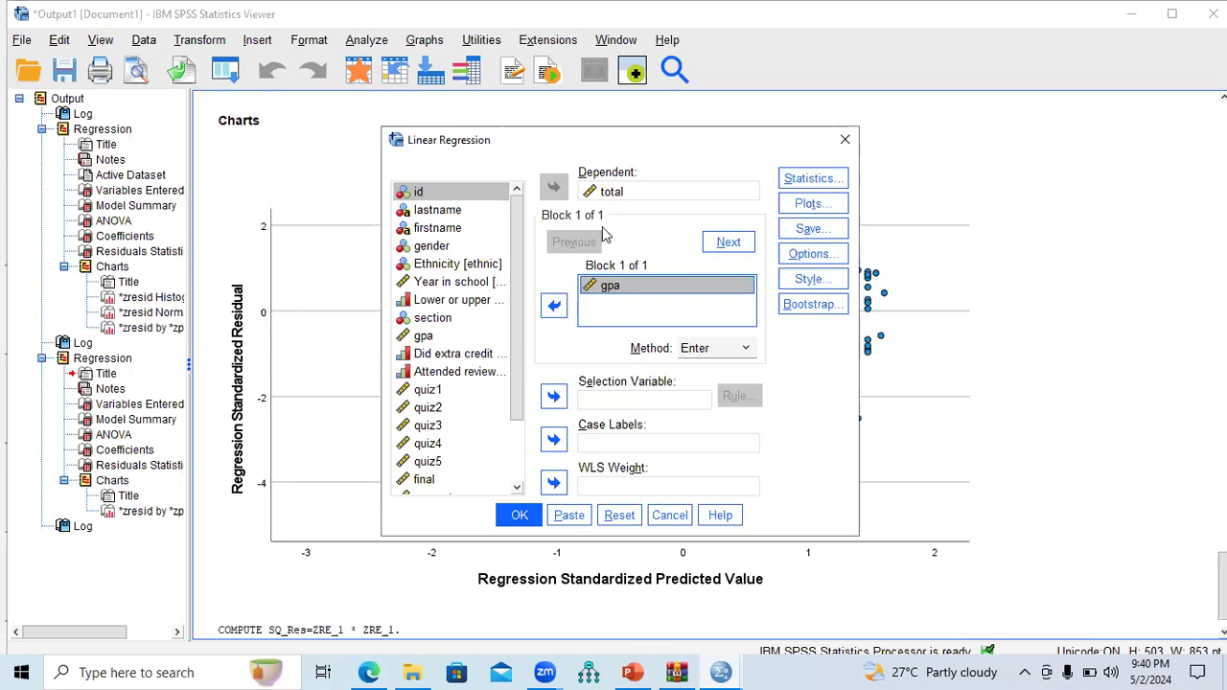
click(610, 193)
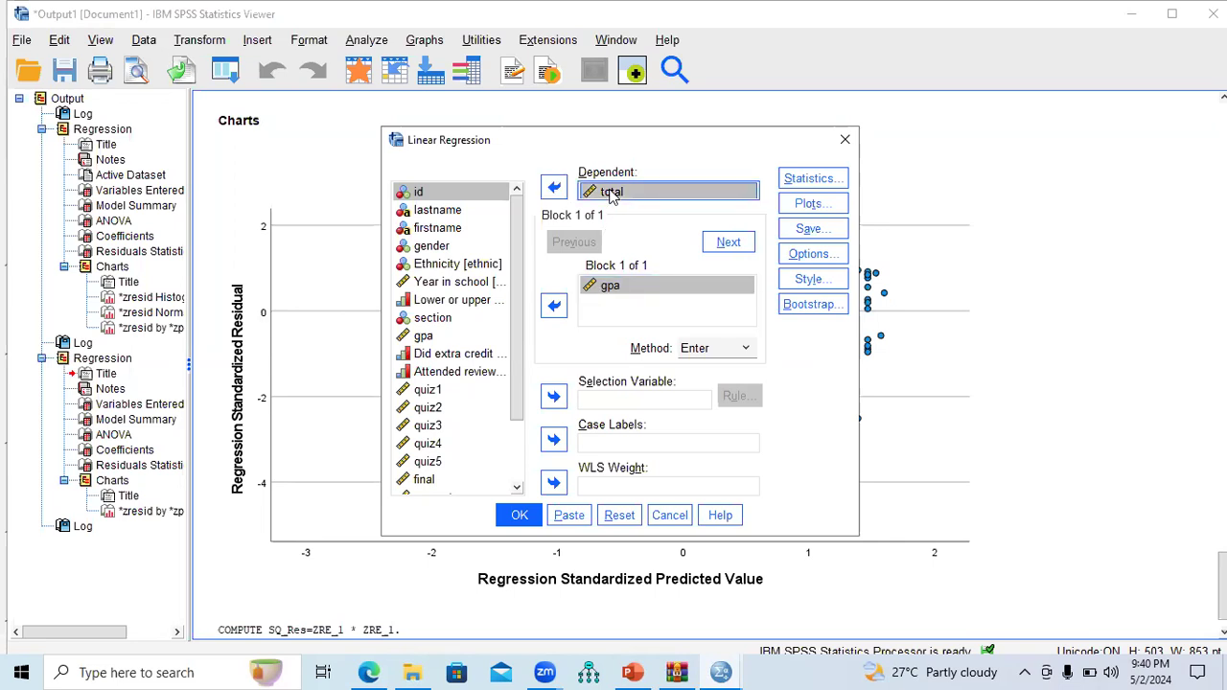
click(554, 190)
drag(522, 256, 519, 362)
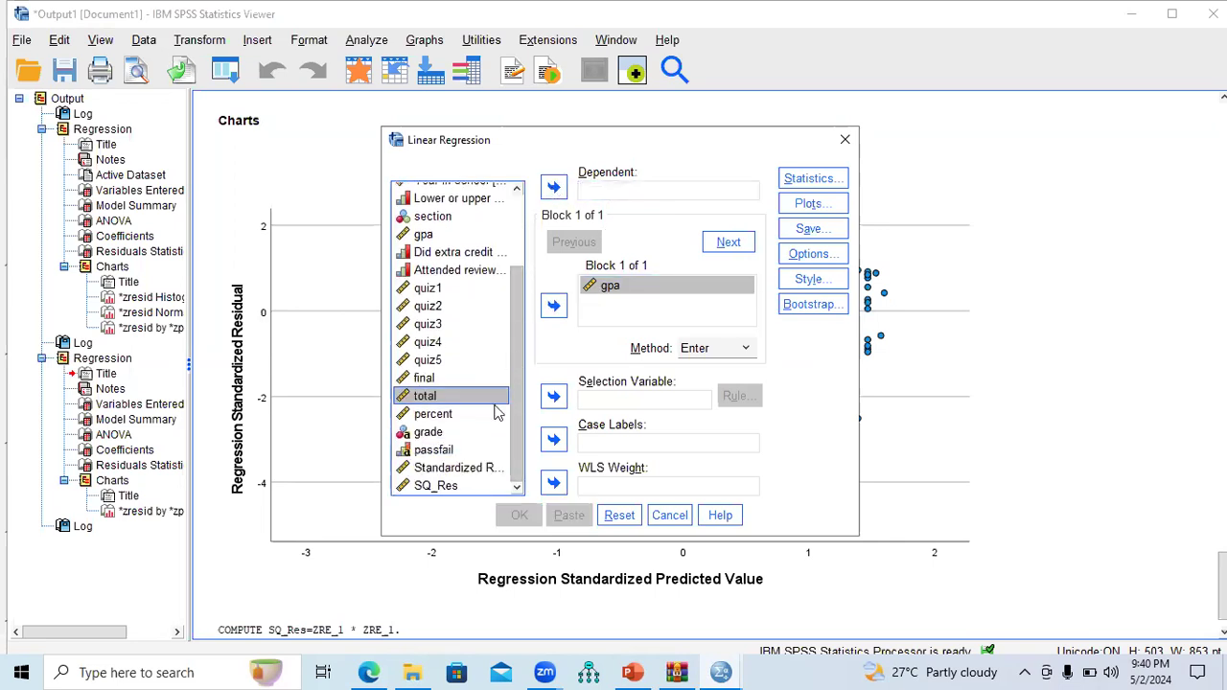
click(446, 487)
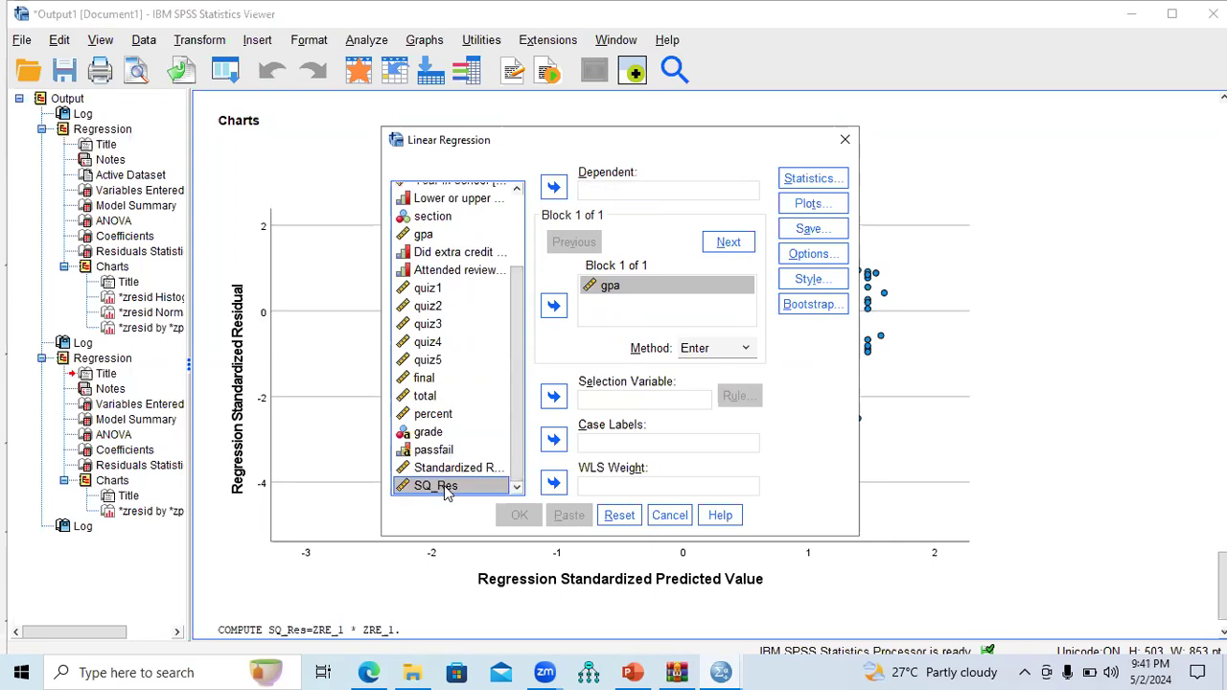
click(553, 188)
- Turn off saving of standardized residuals for the SQ_Res regression and run it
click(803, 230)
click(654, 131)
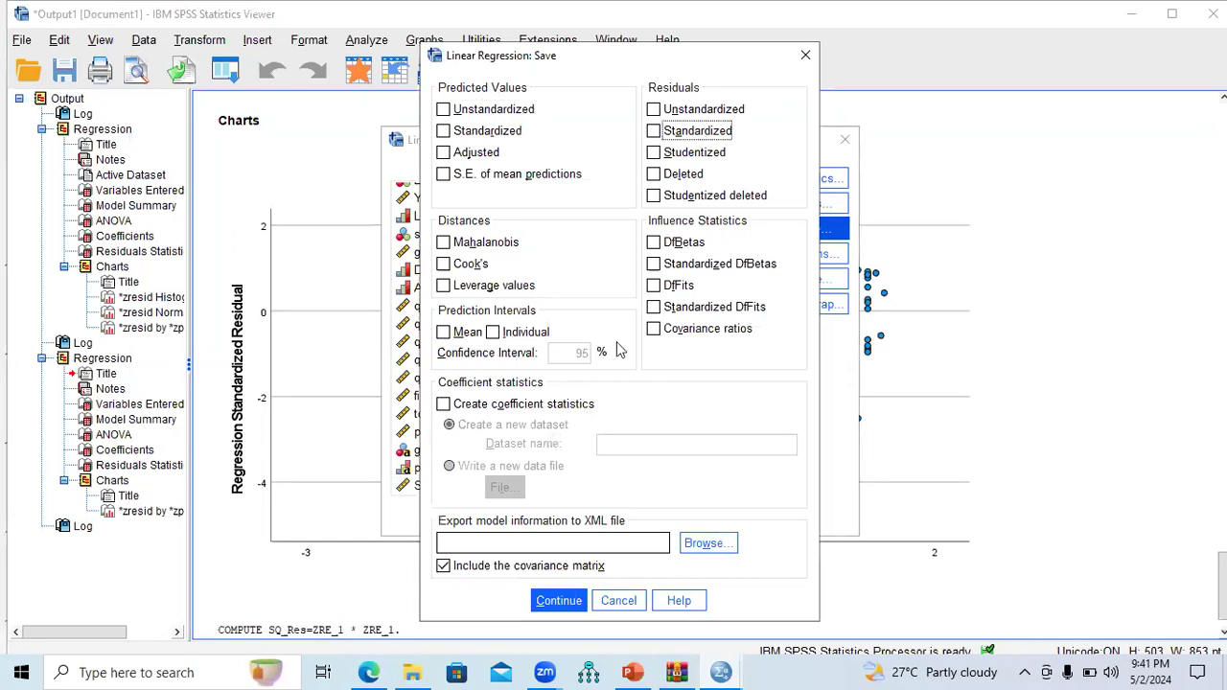
click(559, 602)
click(519, 515)
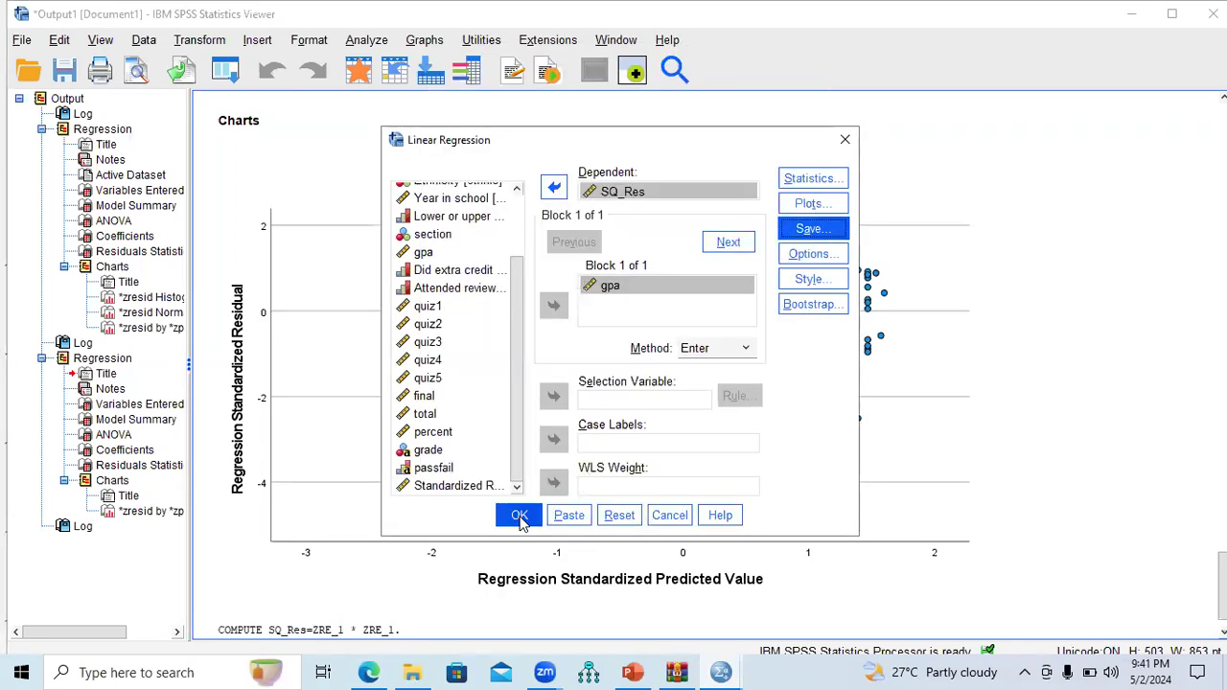
- Examine the ANOVA table of the SQ_Res regression, and switch to PowerPoint to start the slide show at the heteroscedasticity procedure slide
drag(1223, 546, 1222, 577)
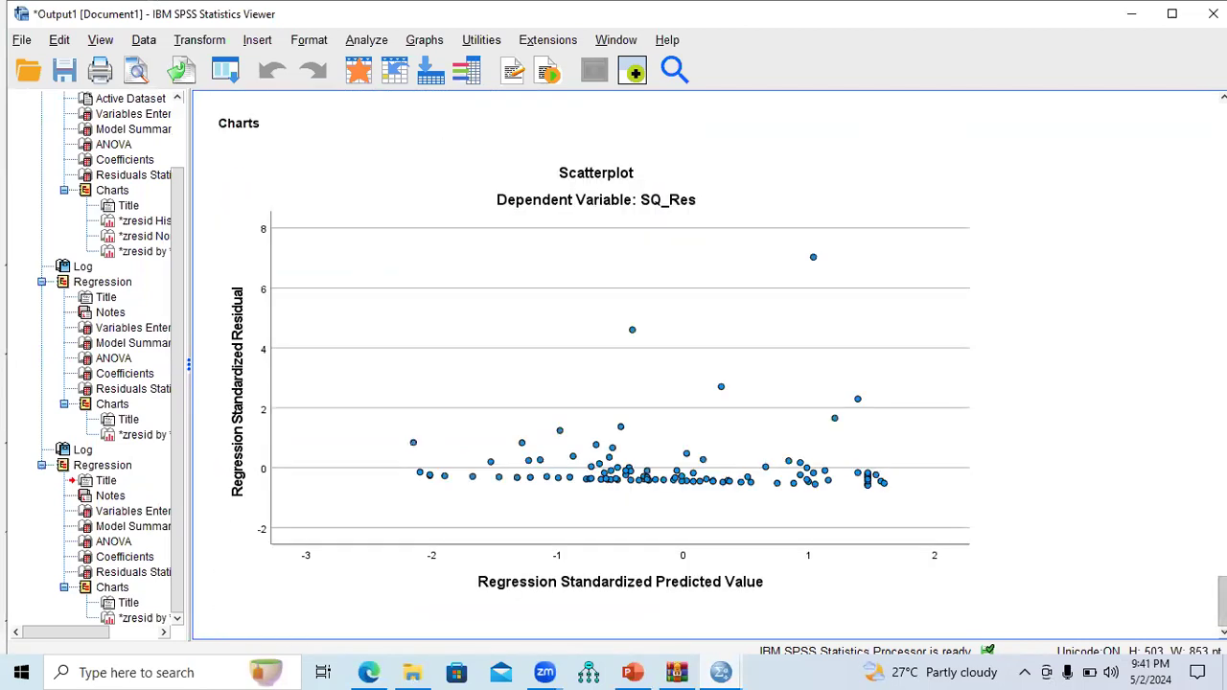
scroll(729, 612, up, 8)
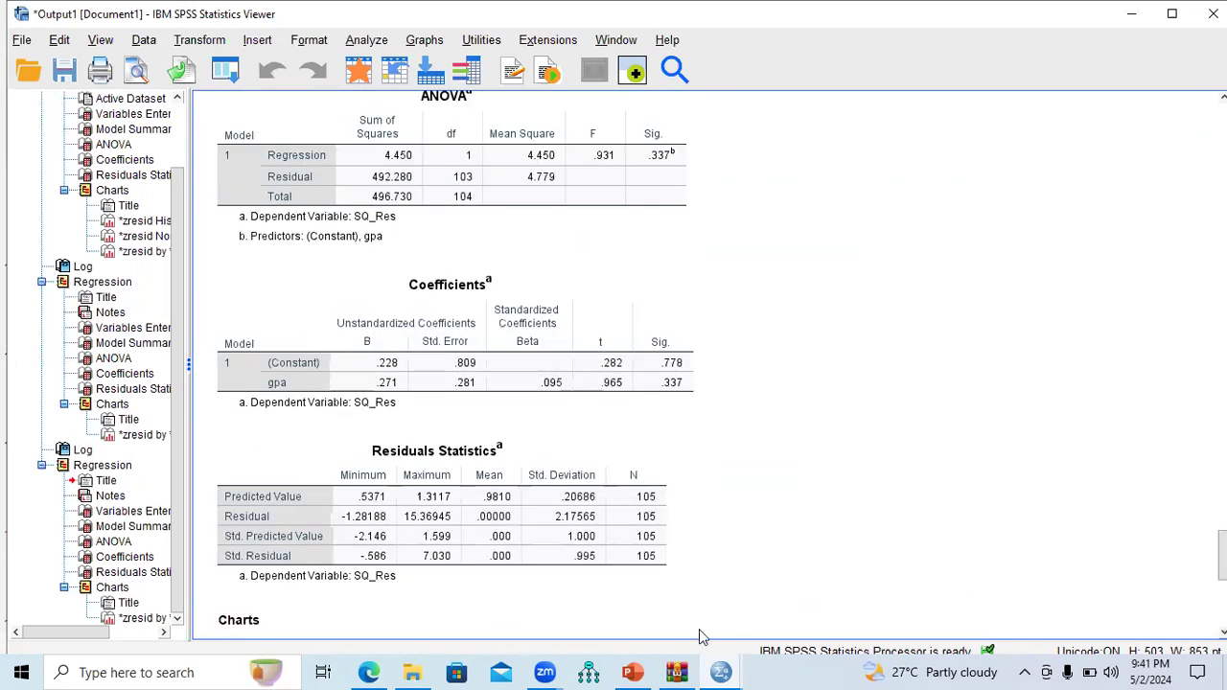
click(632, 672)
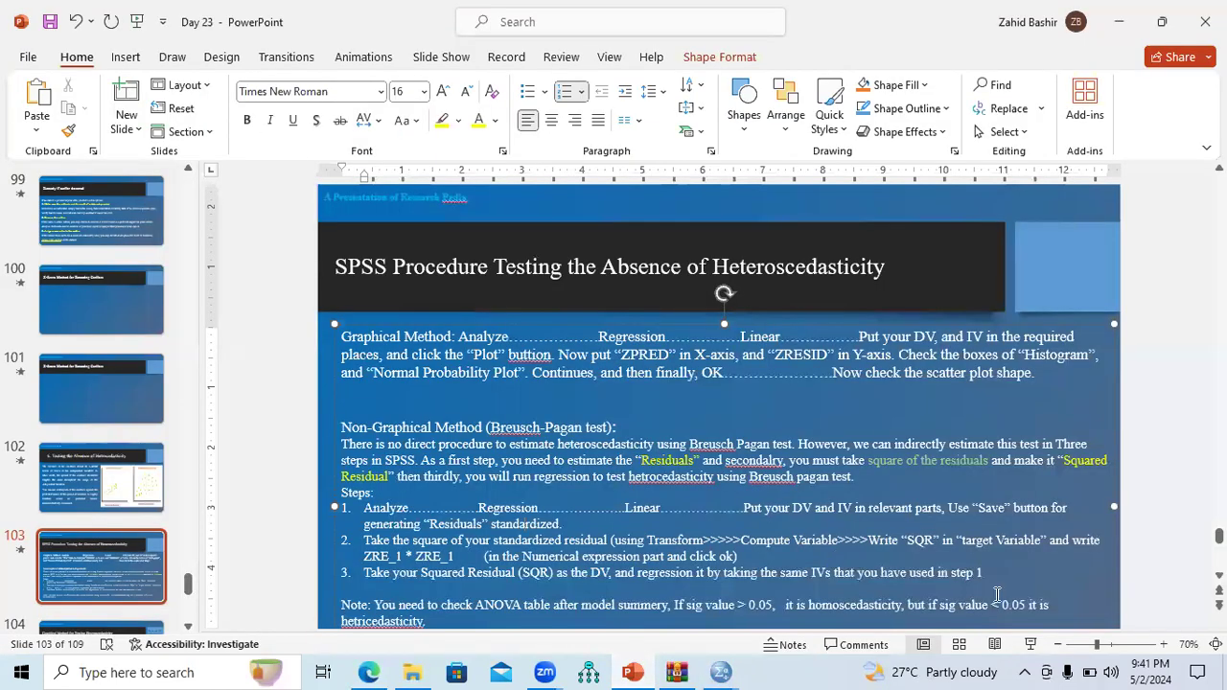
click(1030, 646)
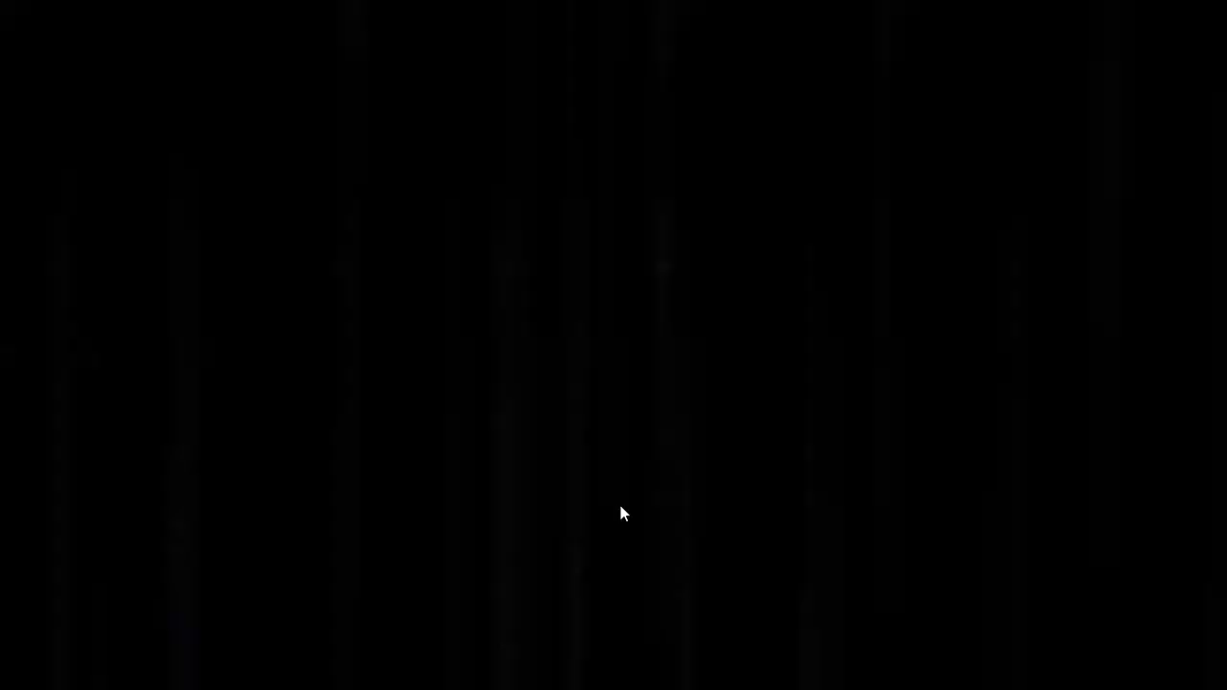